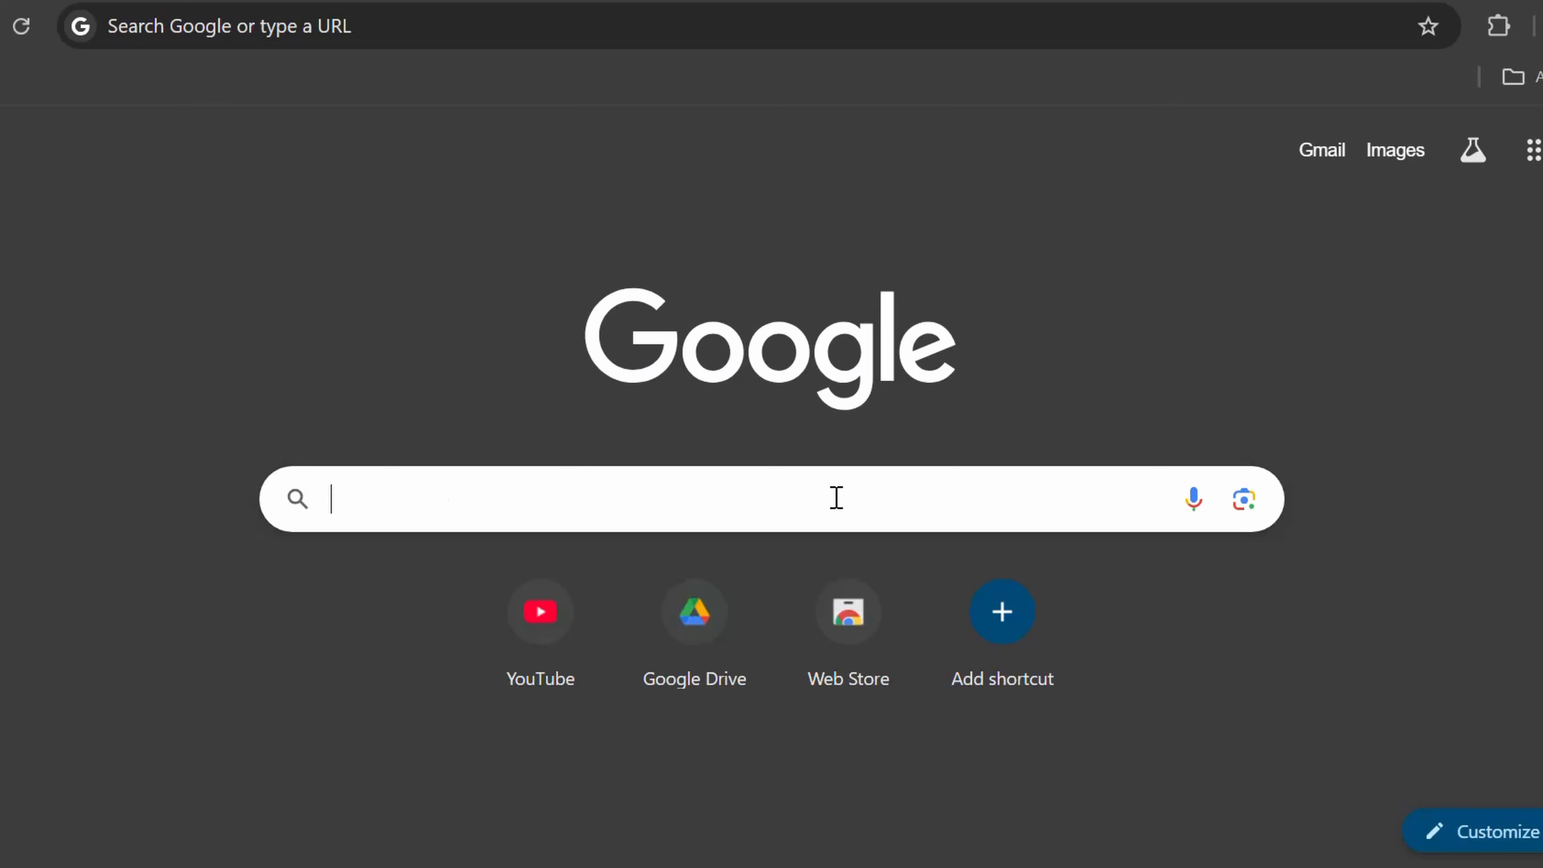
- Search Google for bitcoin news and open the CCN article about Bitcoin hitting $220,000 in the next 45 days
{"action": "left_click", "coordinate": [836, 498]}
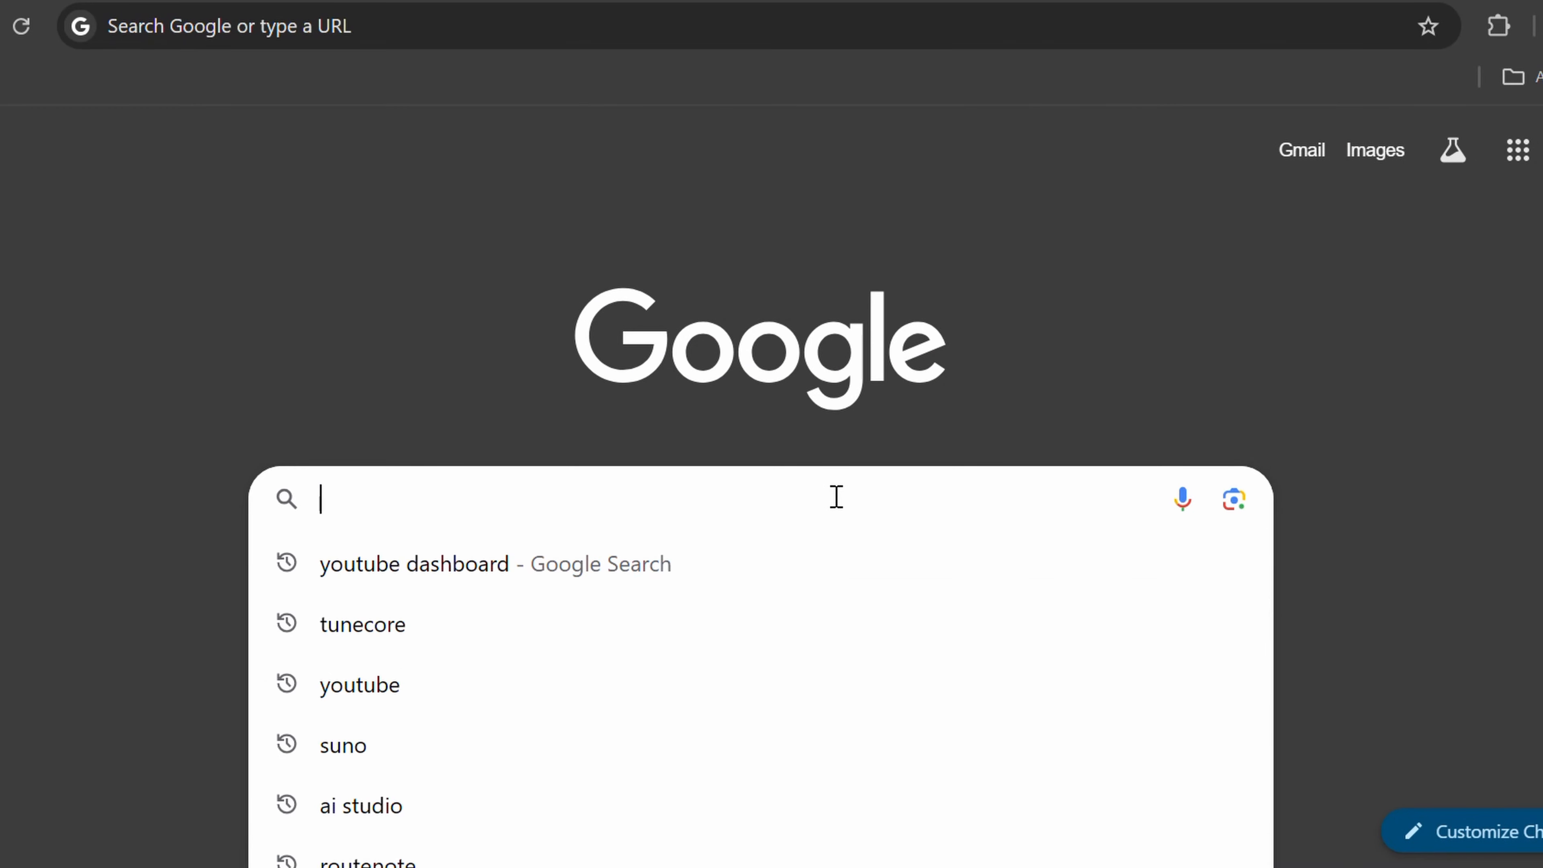
{"action": "type", "text": "bit"}
{"action": "key", "text": "Return"}
{"action": "scroll", "coordinate": [381, 416], "scroll_direction": "down", "scroll_amount": 8}
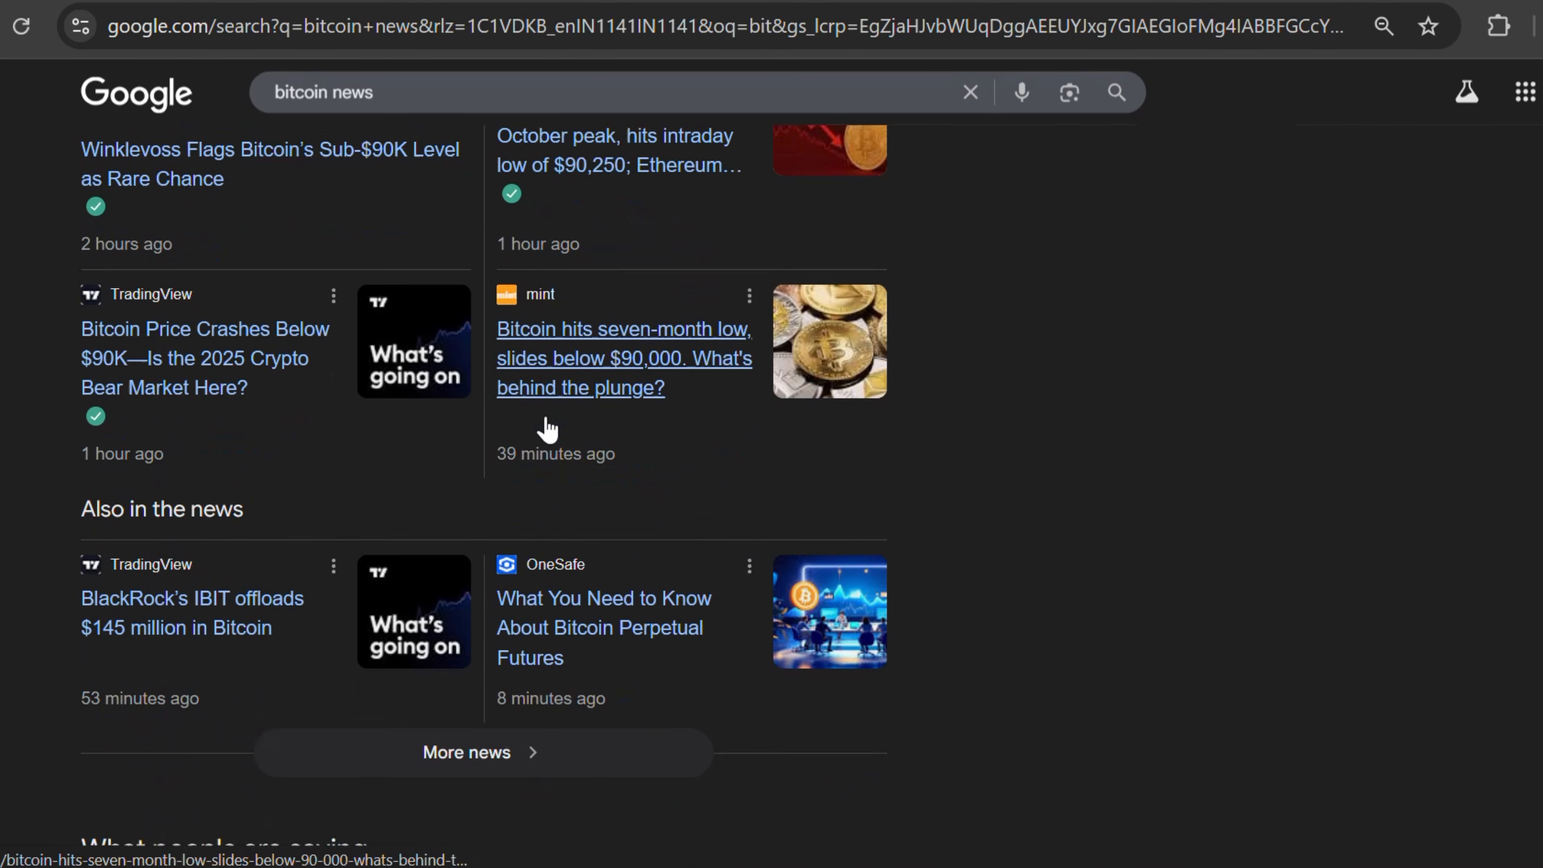
{"action": "left_click", "coordinate": [602, 290]}
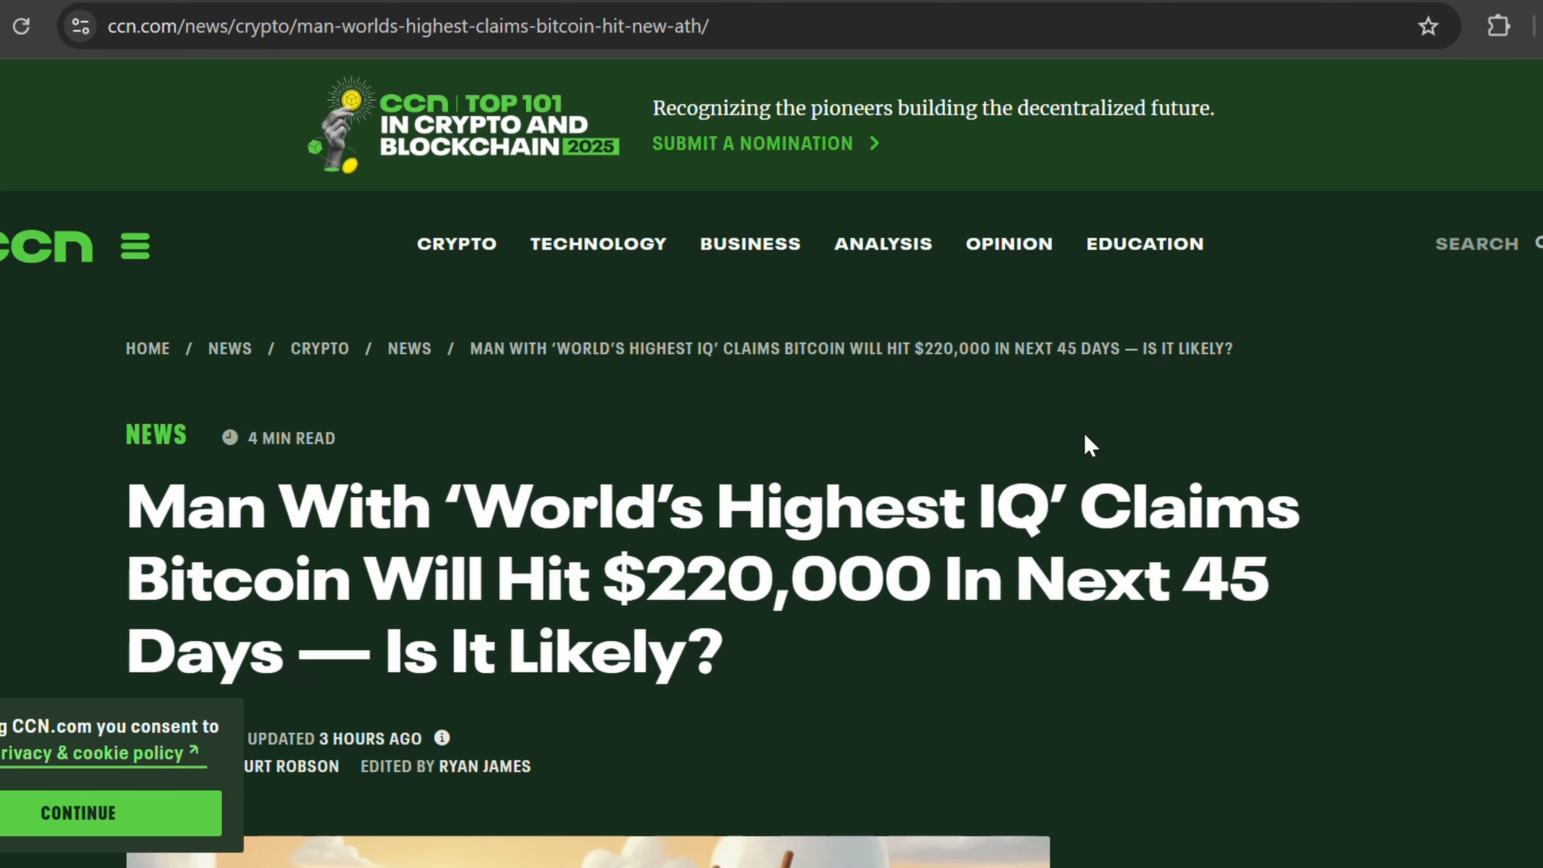
- Reduce the article page's zoom to just below 75% so the full headline and more of the lead image fit
{"action": "key", "text": "ctrl+minus"}
{"action": "key", "text": "ctrl+minus"}
{"action": "key", "text": "ctrl+minus"}
{"action": "key", "text": "ctrl+minus"}
{"action": "key", "text": "ctrl+minus"}
{"action": "key", "text": "ctrl+equal"}
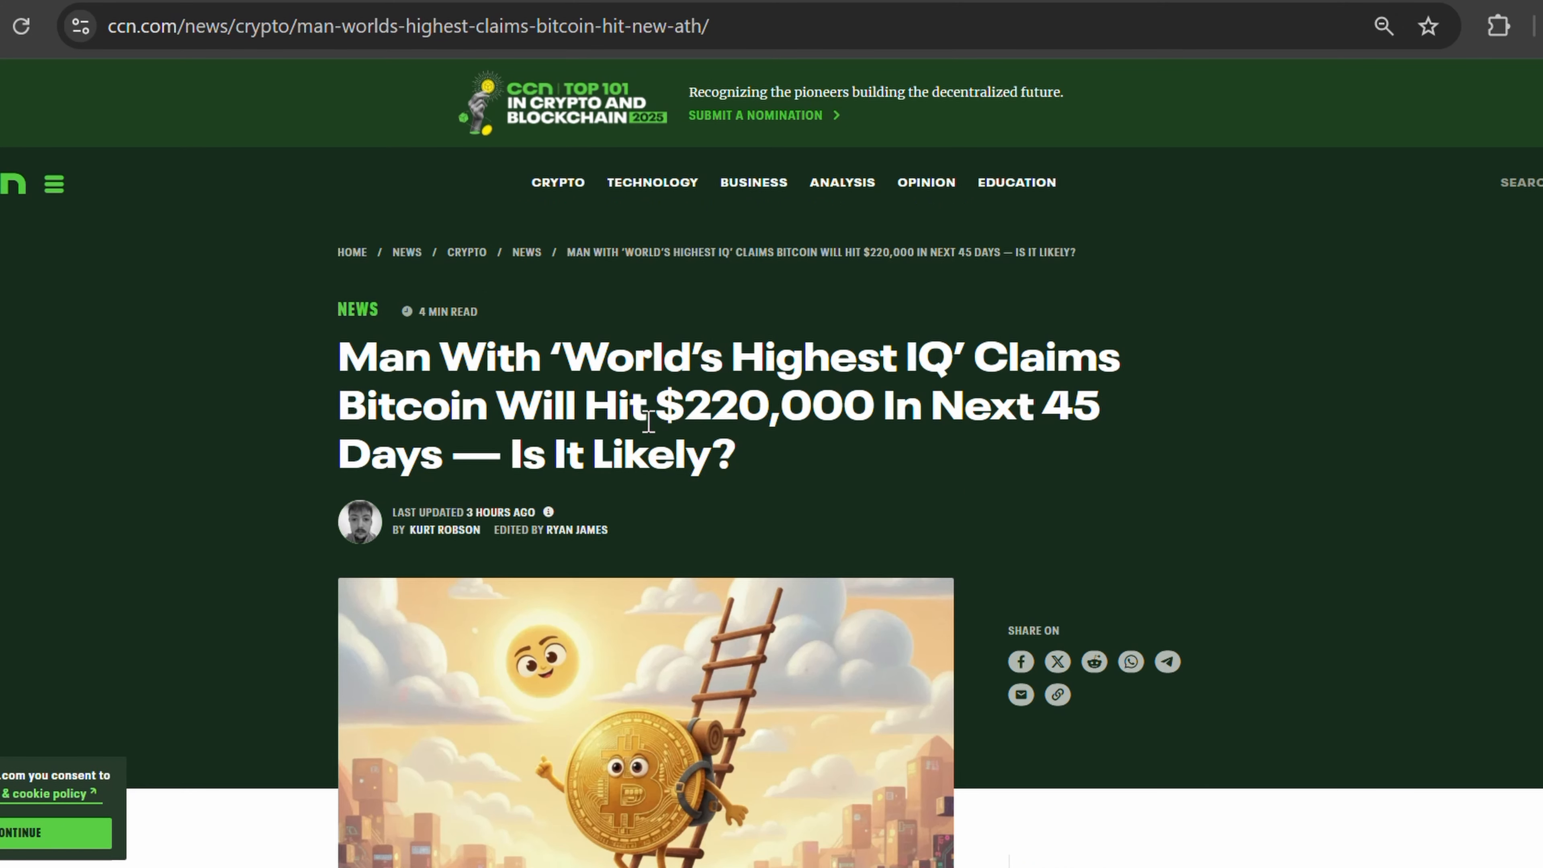
{"action": "key", "text": "ctrl+minus"}
{"action": "key", "text": "ctrl+equal"}
{"action": "key", "text": "ctrl+equal"}
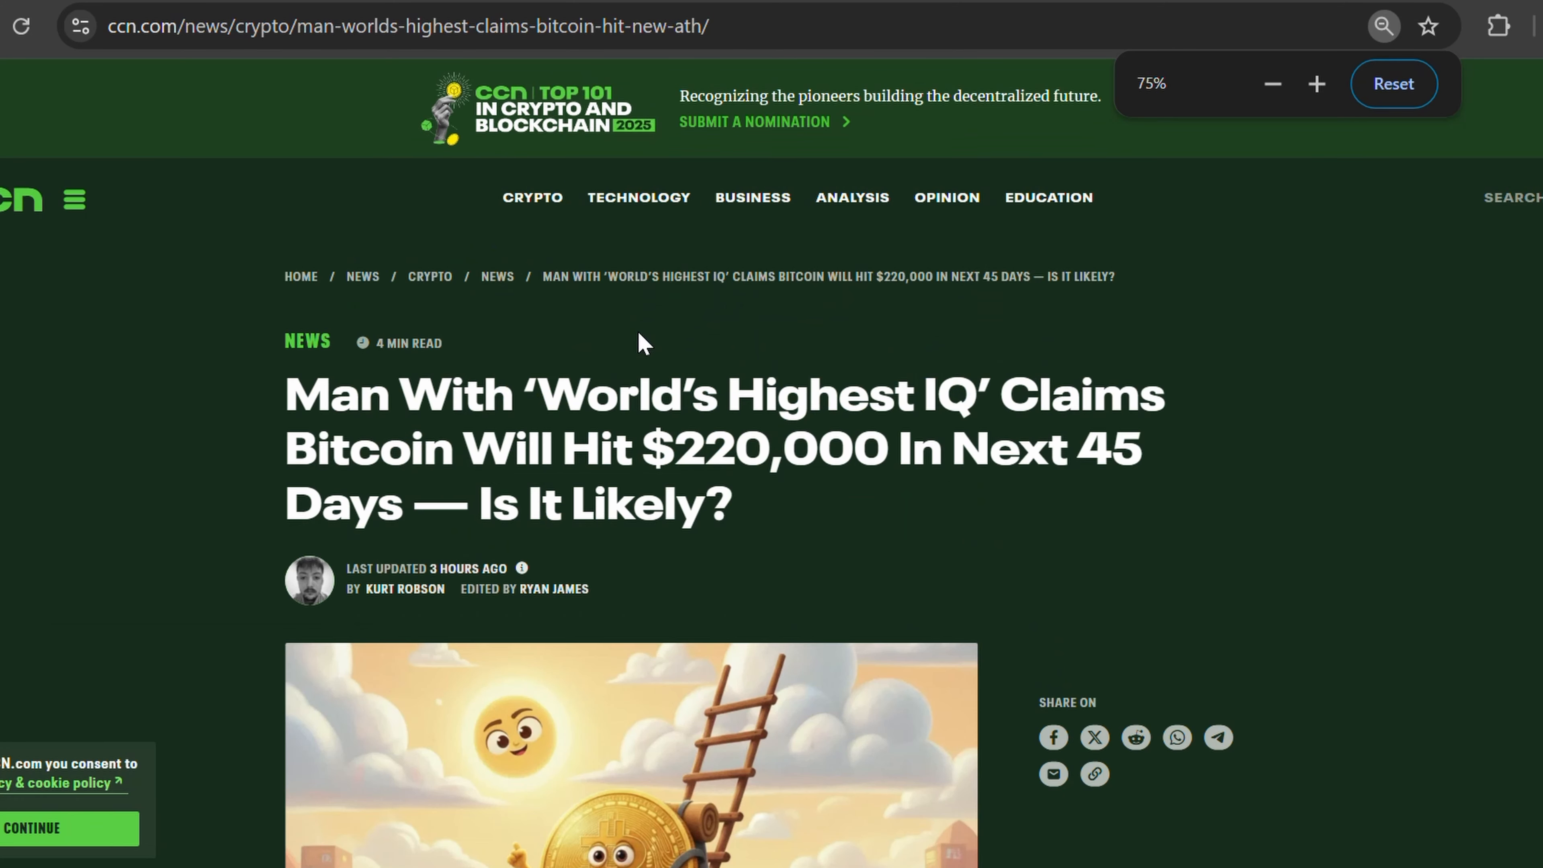
{"action": "key", "text": "ctrl+minus"}
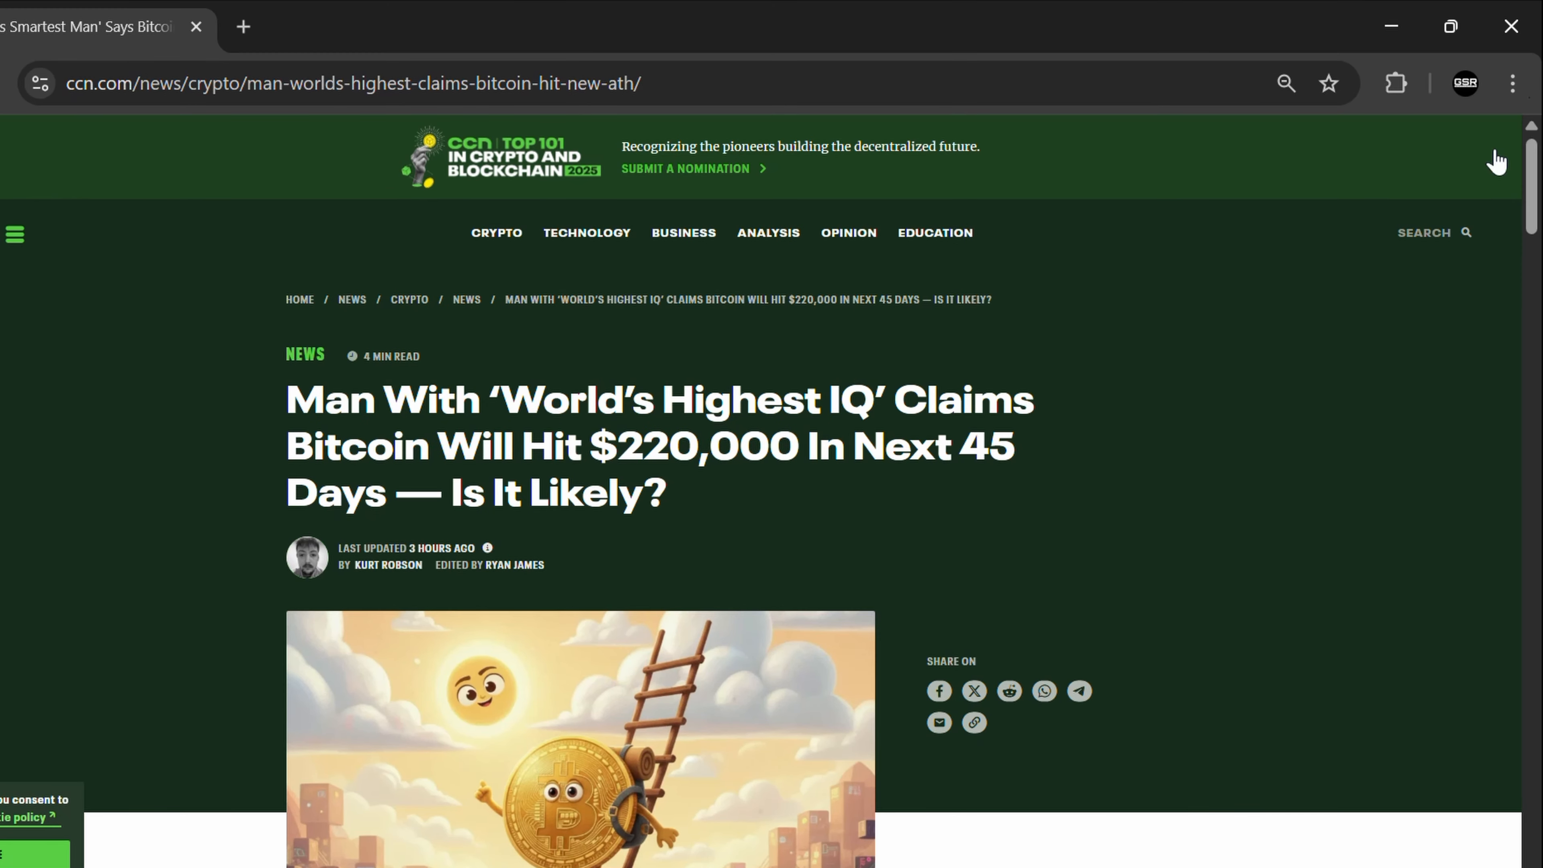
- Switch to DaVinci Resolve, place the five article screenshots one after another on track Video 1, and deselect them
{"action": "left_click", "coordinate": [1450, 26]}
{"action": "left_click_drag", "start_coordinate": [395, 35], "coordinate": [683, 74]}
{"action": "left_click_drag", "start_coordinate": [1249, 795], "coordinate": [1181, 844]}
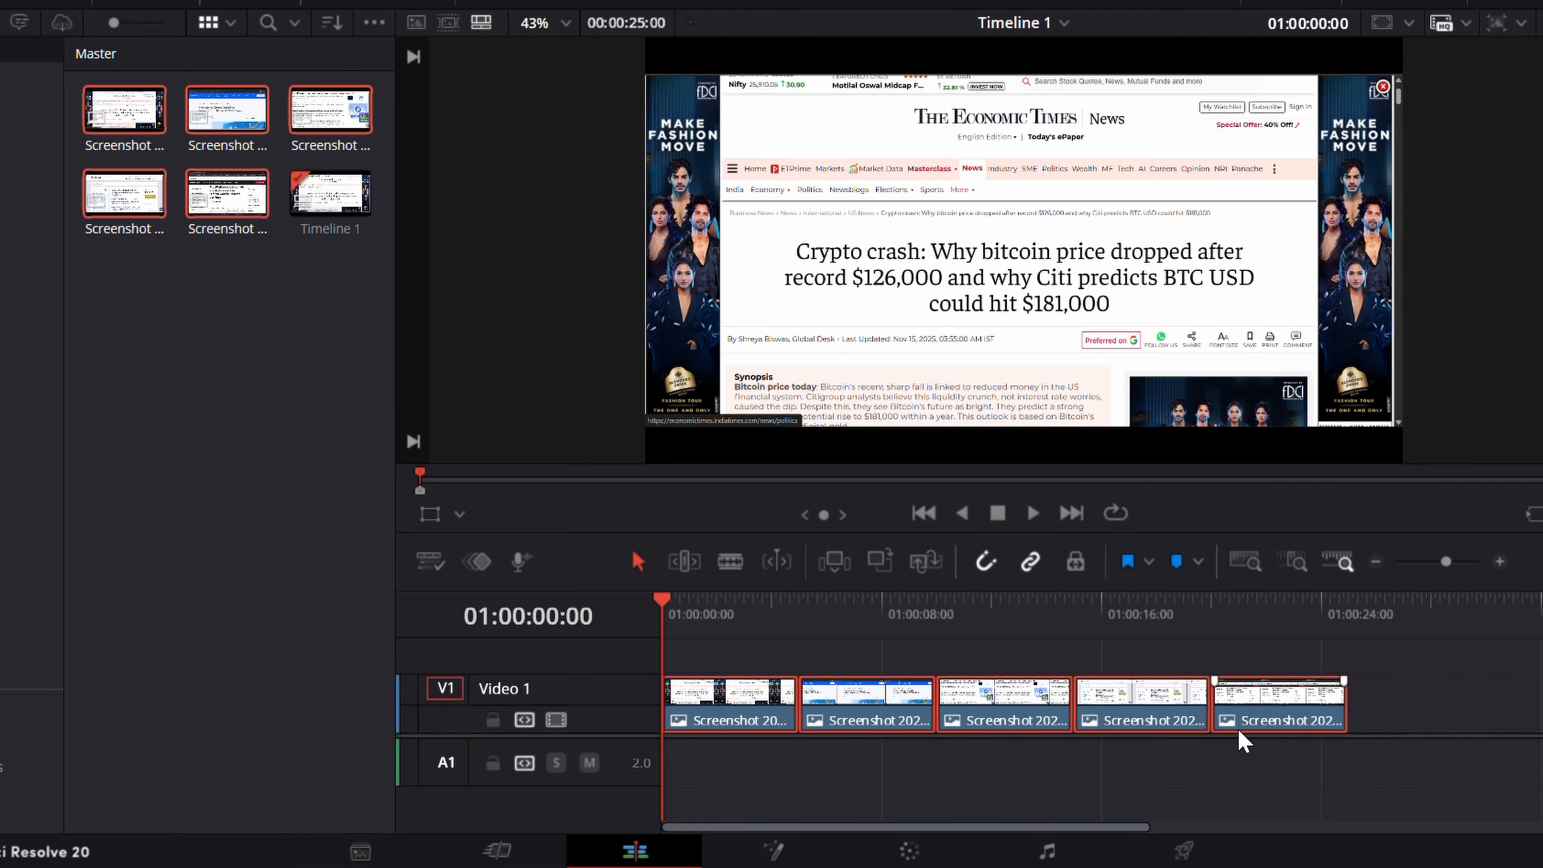
{"action": "left_click", "coordinate": [1241, 740]}
{"action": "left_click", "coordinate": [15, 2]}
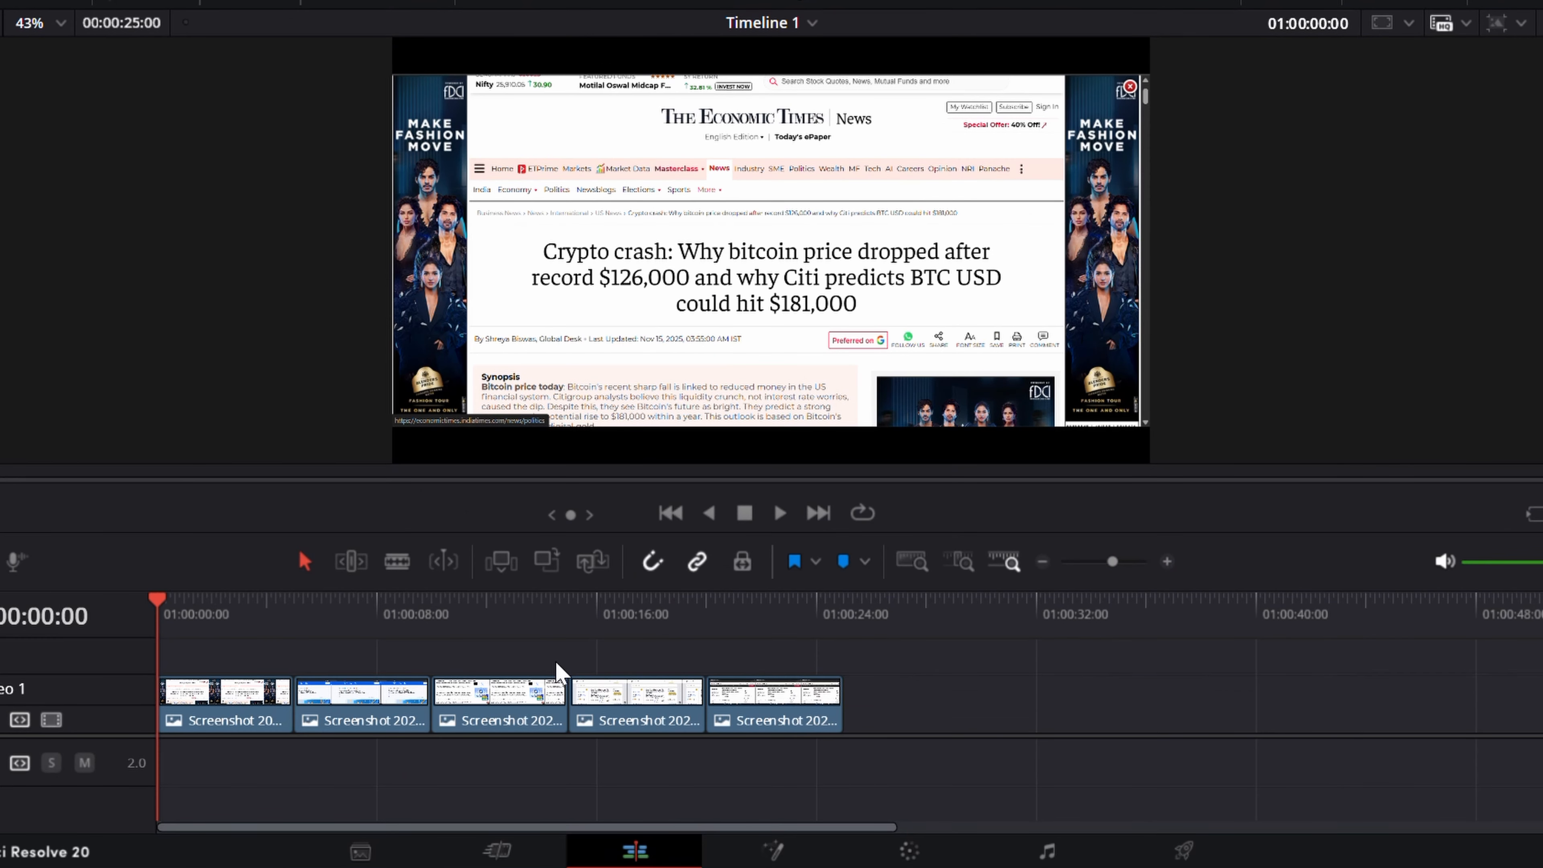
- Change the clip duration of all five screenshots on the timeline to 5 frames
{"action": "left_click_drag", "start_coordinate": [803, 787], "coordinate": [236, 686]}
{"action": "right_click", "coordinate": [237, 699]}
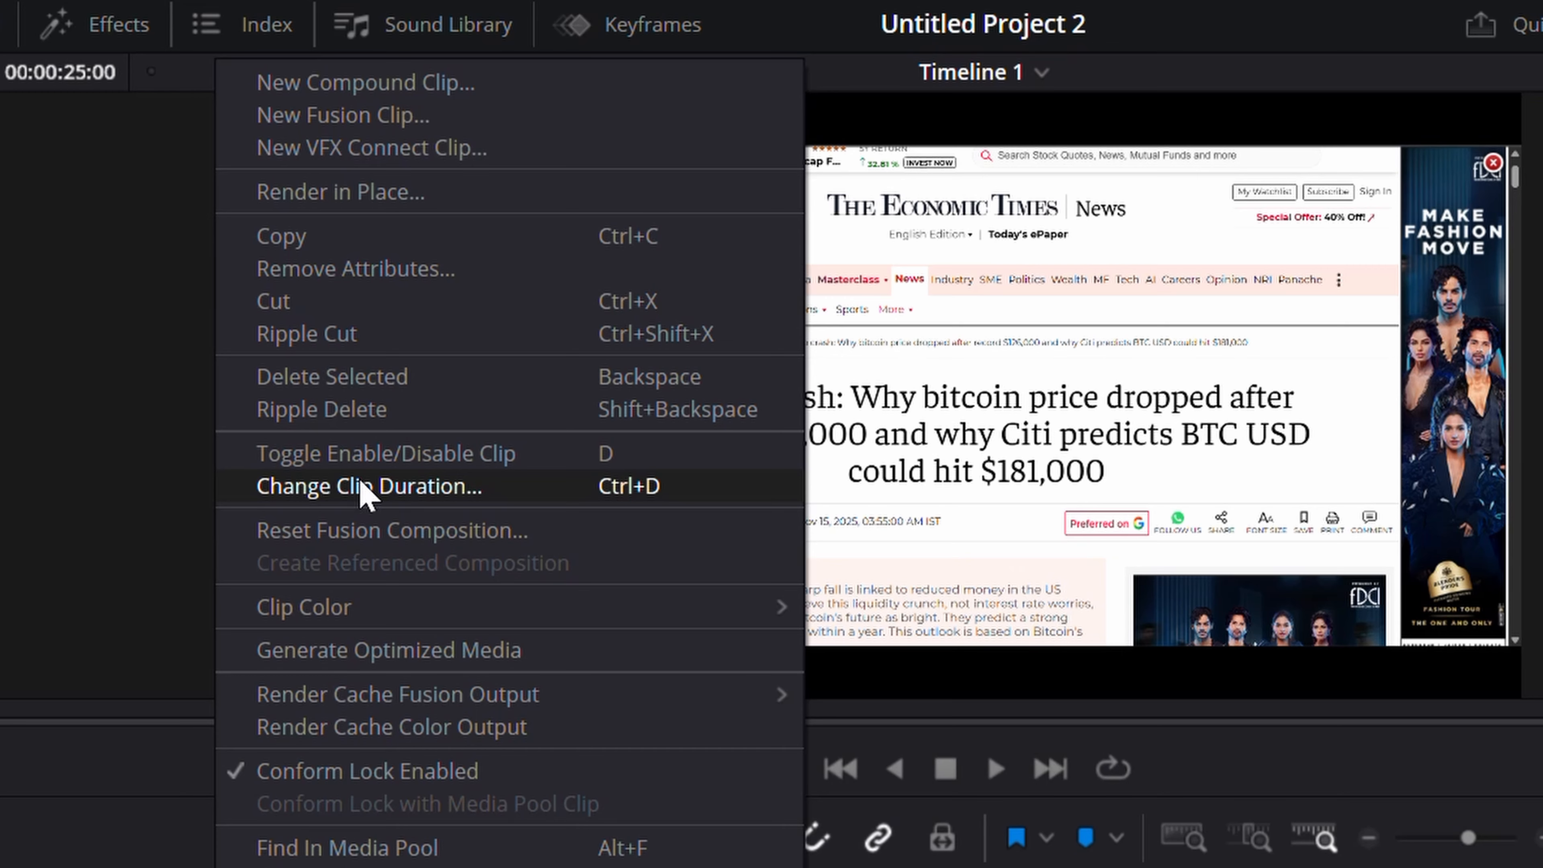
{"action": "left_click", "coordinate": [404, 490]}
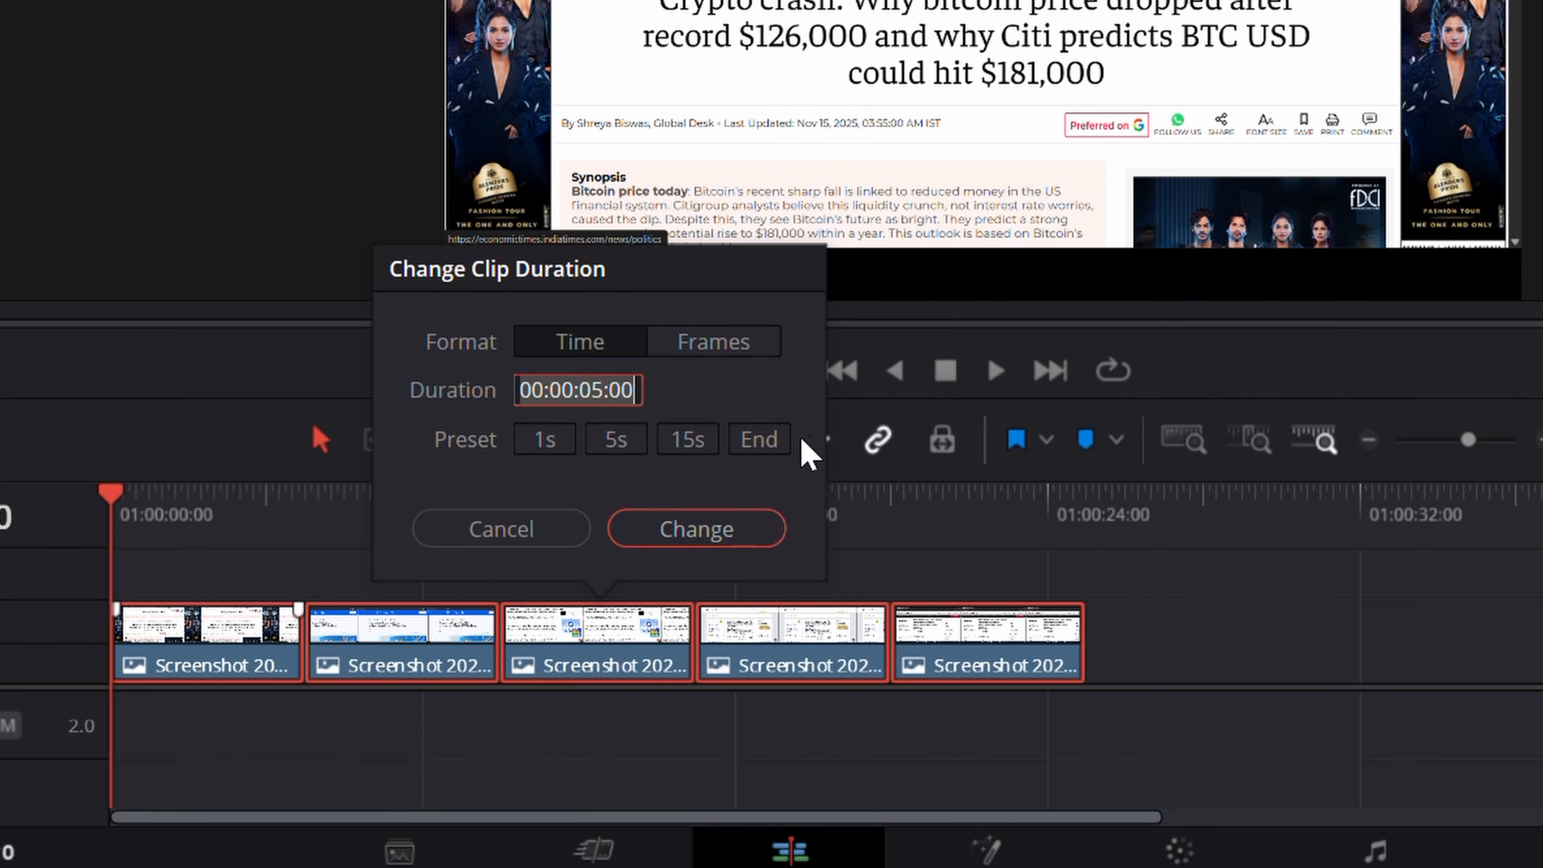
{"action": "left_click", "coordinate": [714, 347]}
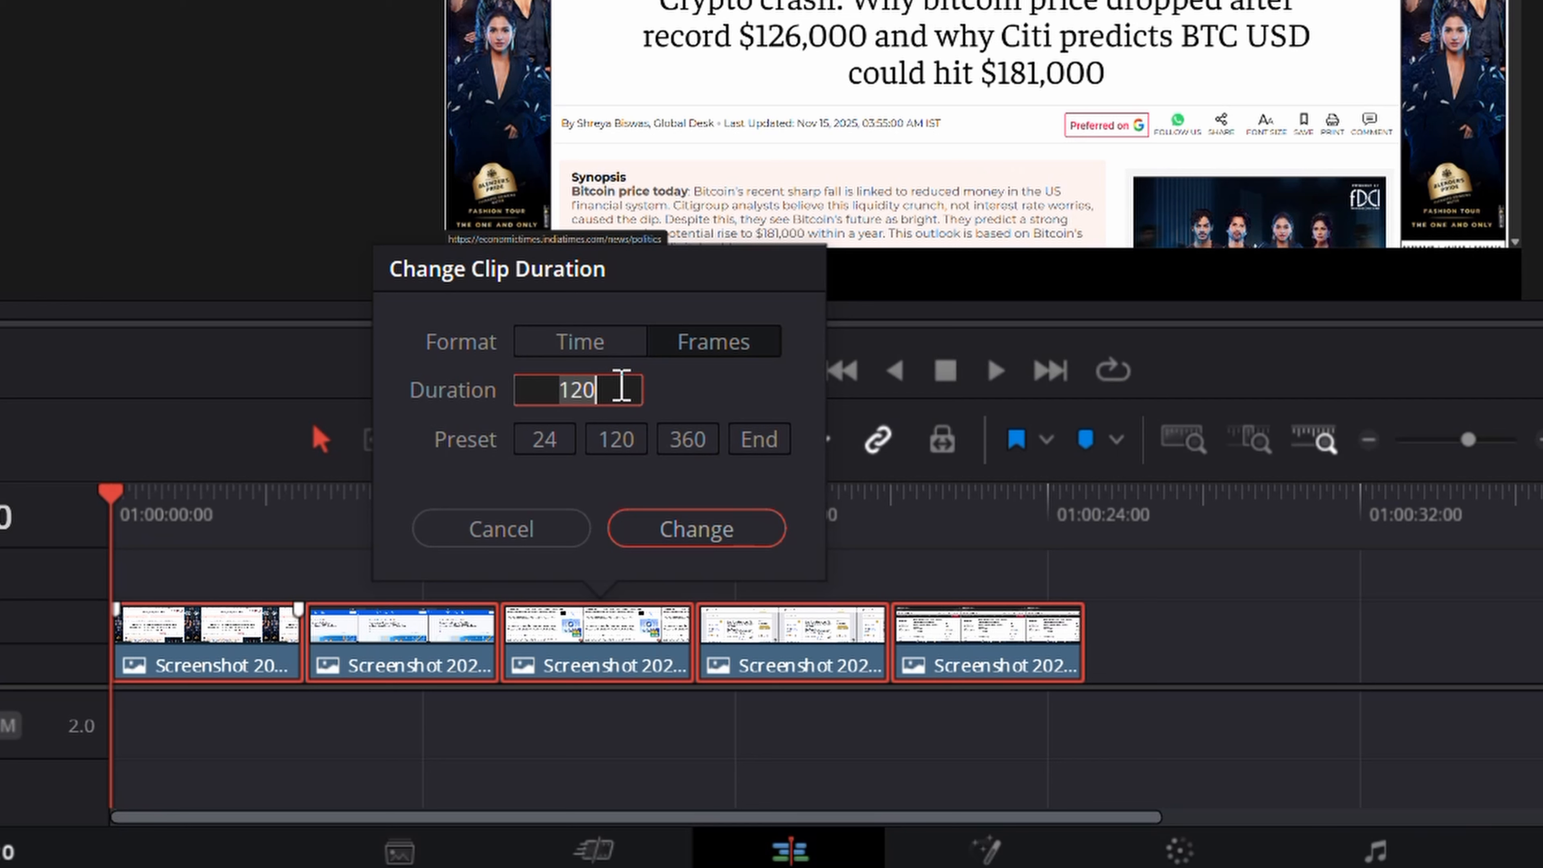
{"action": "type", "text": "5"}
{"action": "left_click", "coordinate": [678, 533]}
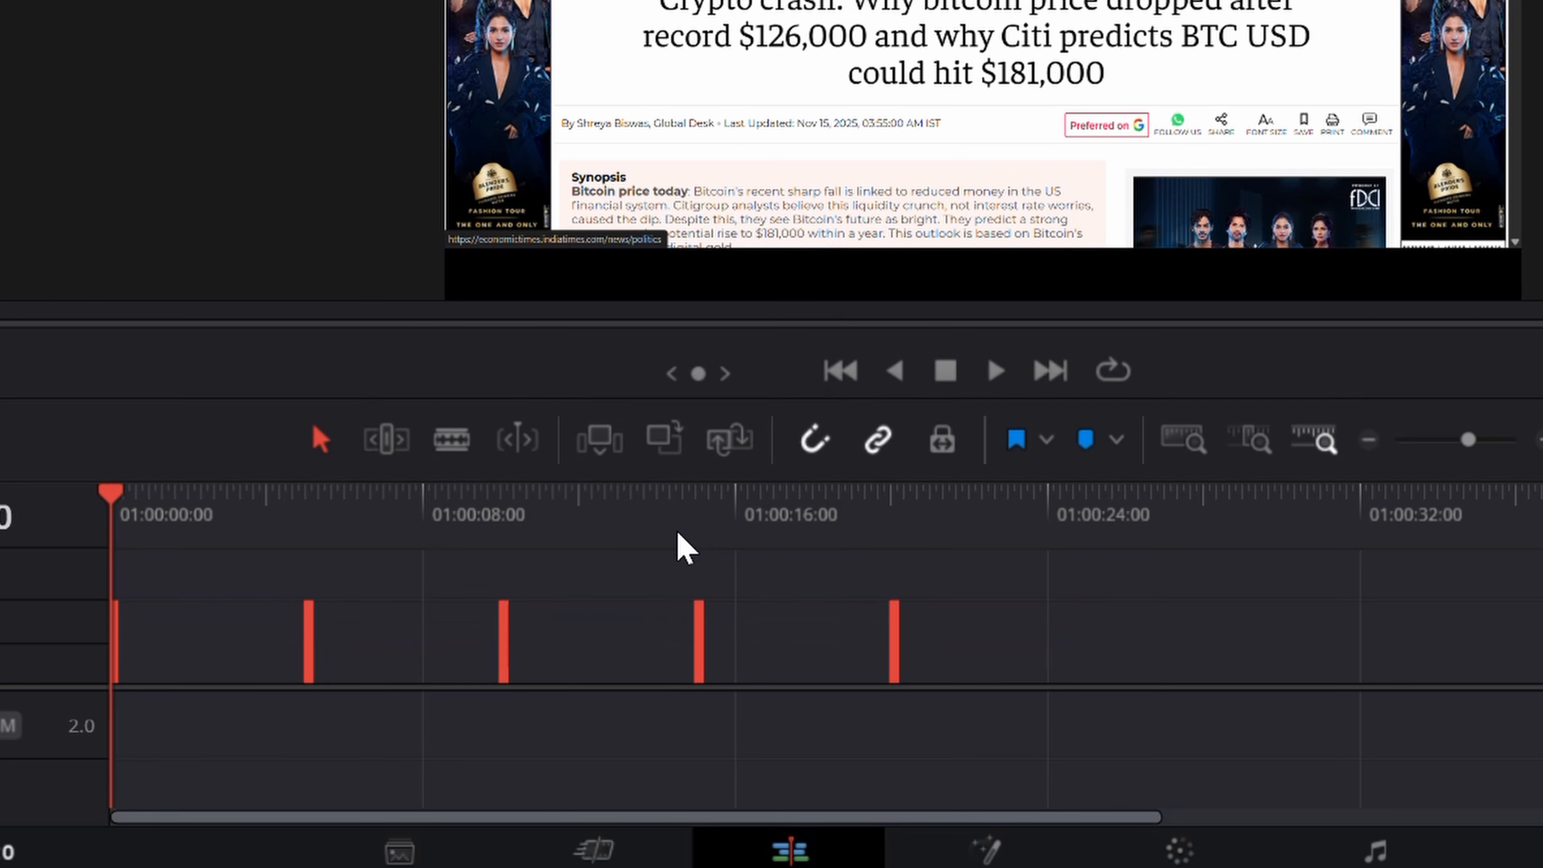
- Ripple delete the empty gap between the first and second screenshot clips
{"action": "left_click", "coordinate": [828, 585]}
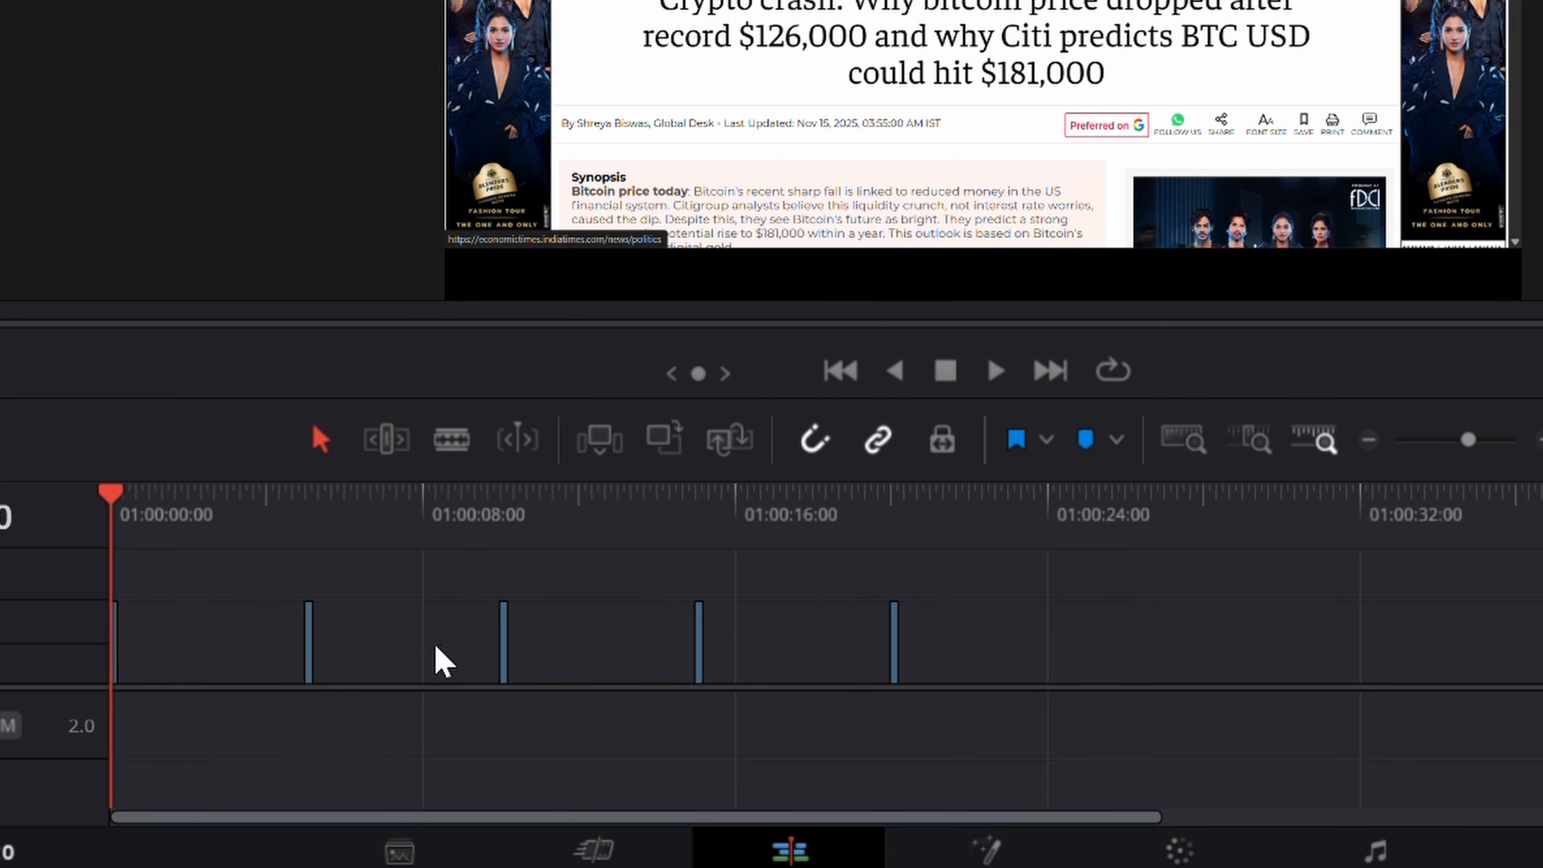
{"action": "left_click", "coordinate": [214, 638]}
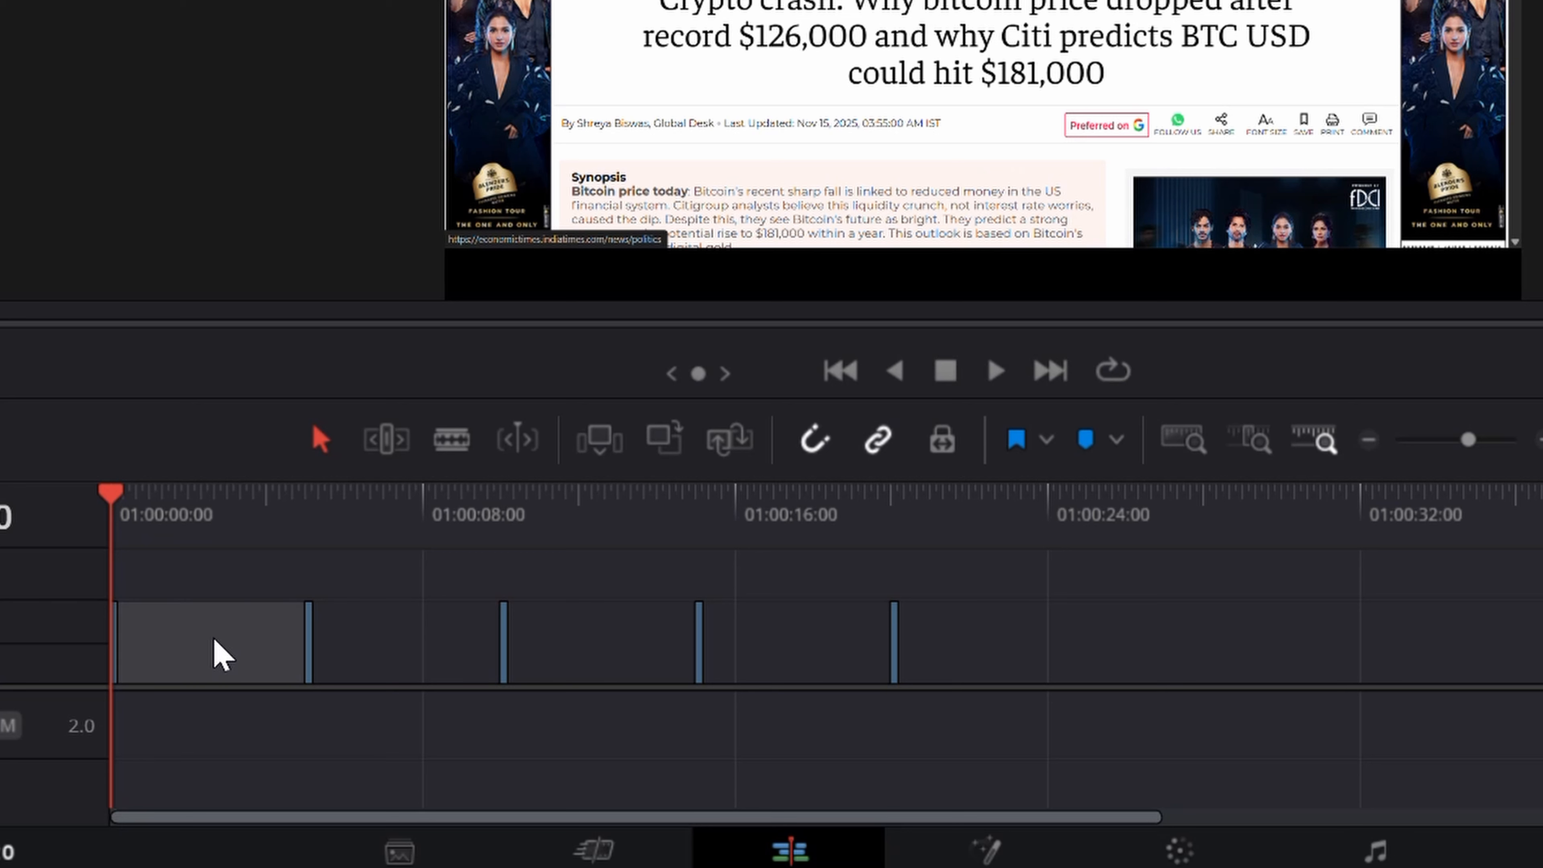
{"action": "right_click", "coordinate": [215, 637]}
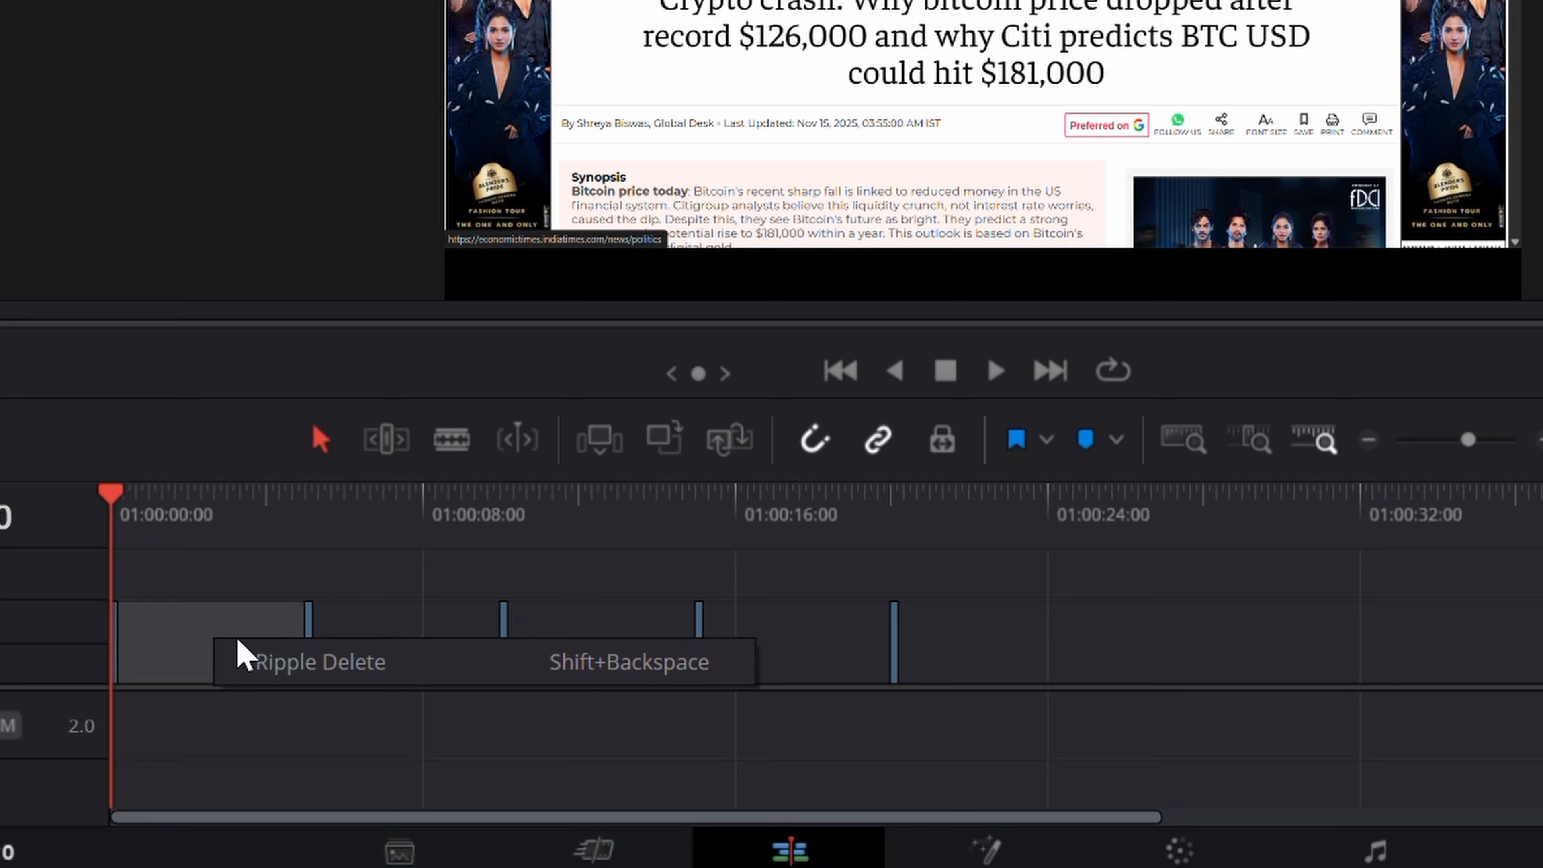
{"action": "left_click", "coordinate": [265, 667]}
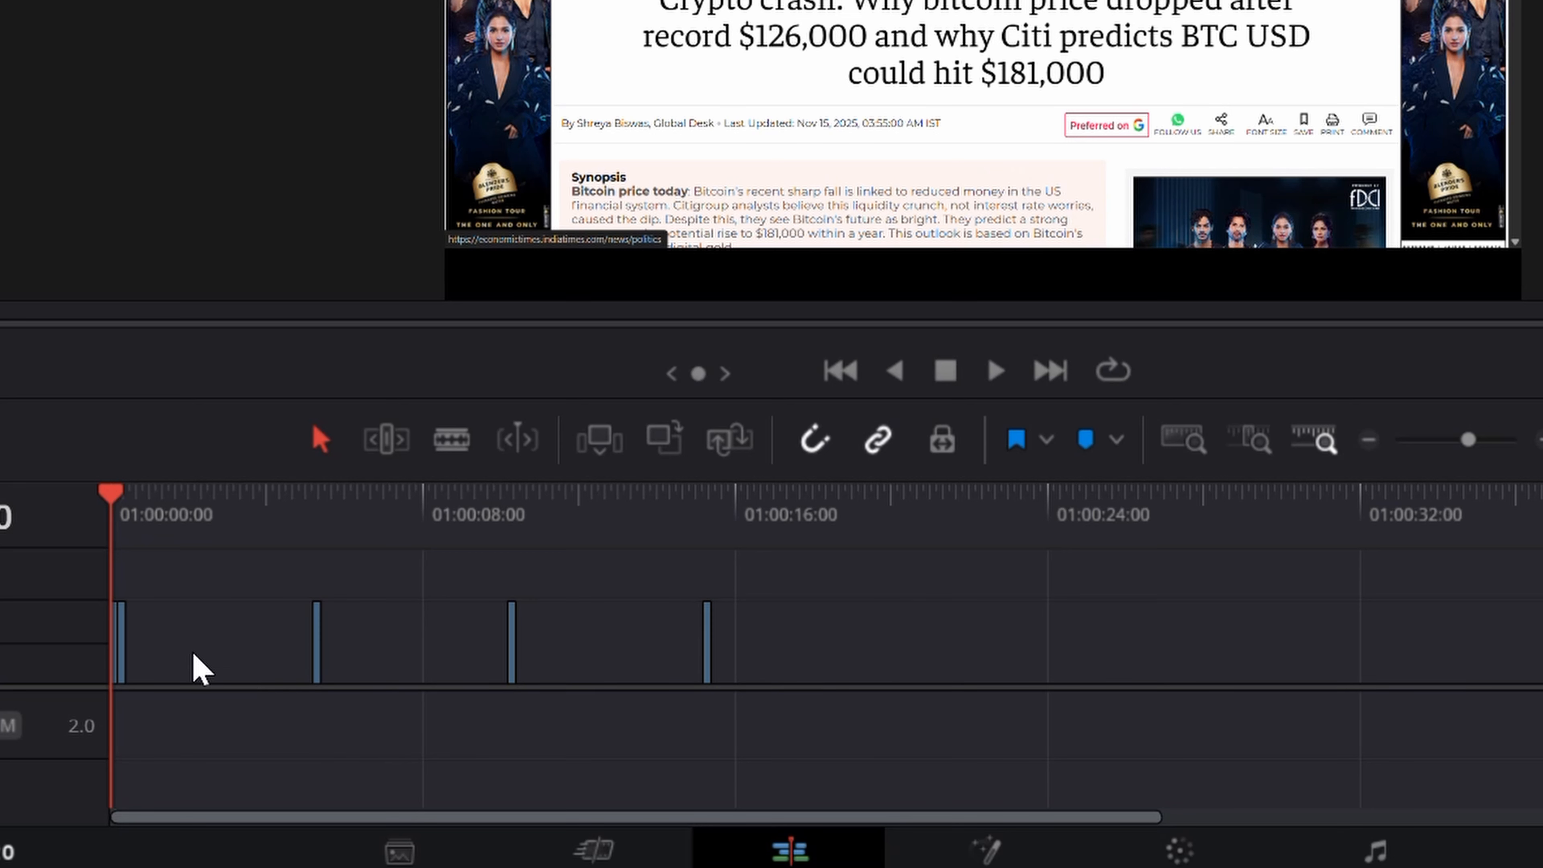
- Select all the short screenshot clips and delete the remaining gaps between them in one go
{"action": "left_click_drag", "start_coordinate": [733, 656], "coordinate": [91, 666]}
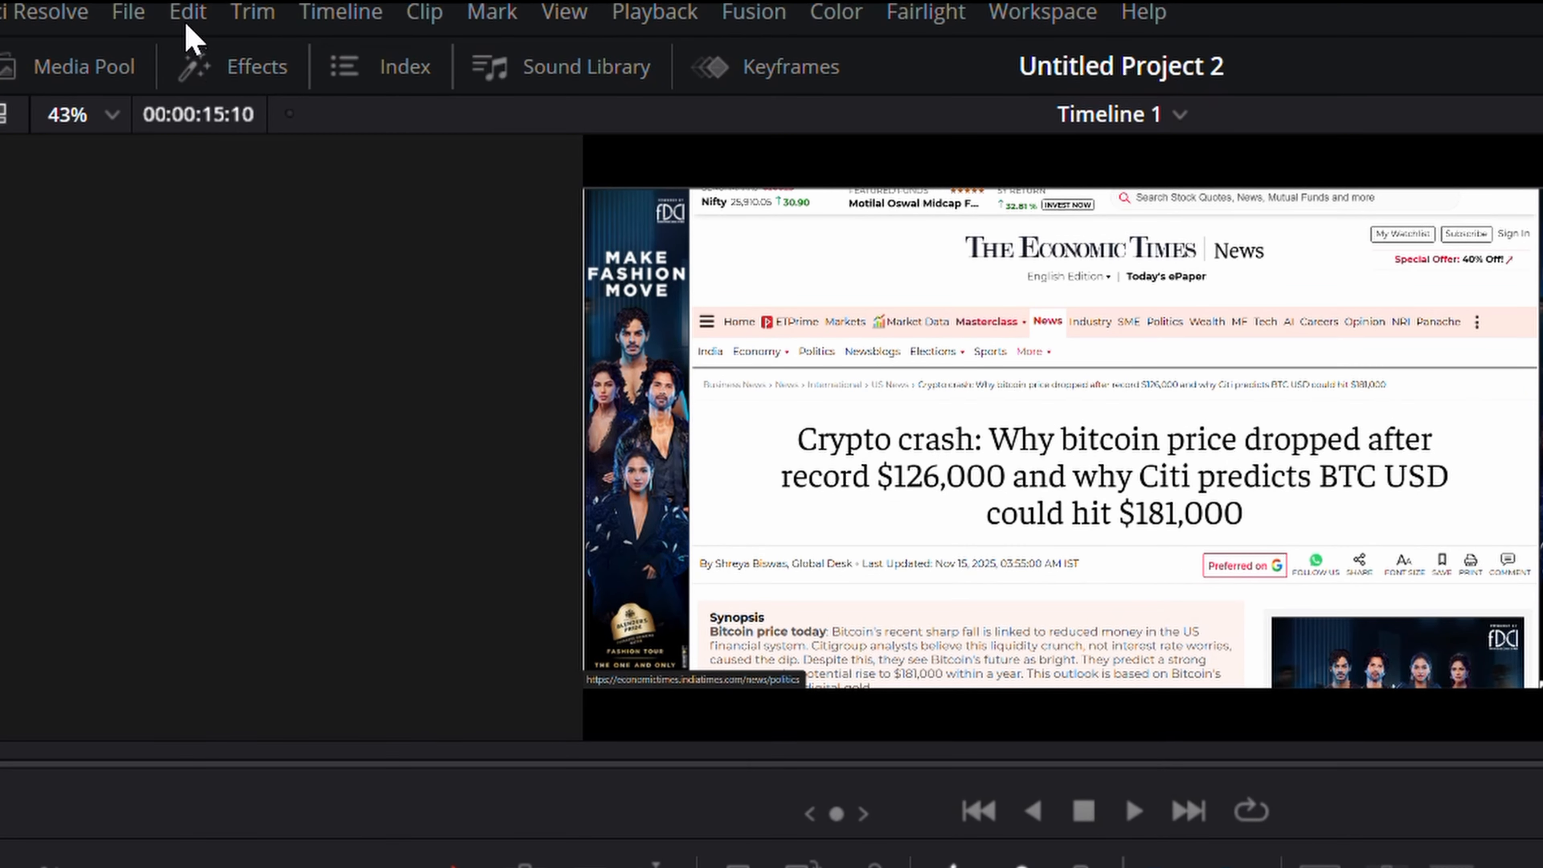
{"action": "left_click", "coordinate": [188, 12]}
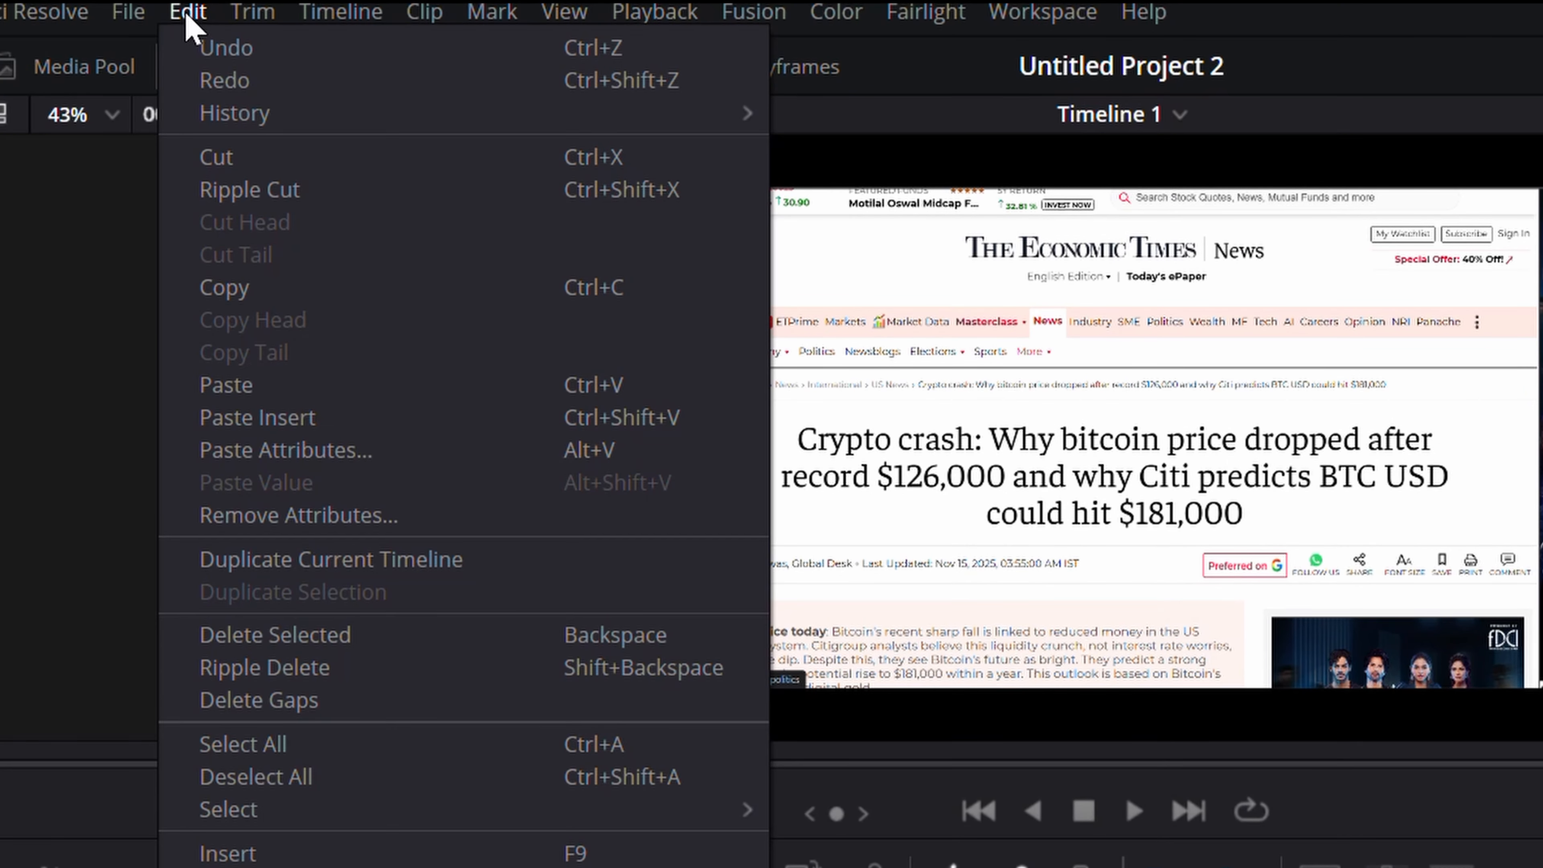
{"action": "left_click", "coordinate": [288, 705]}
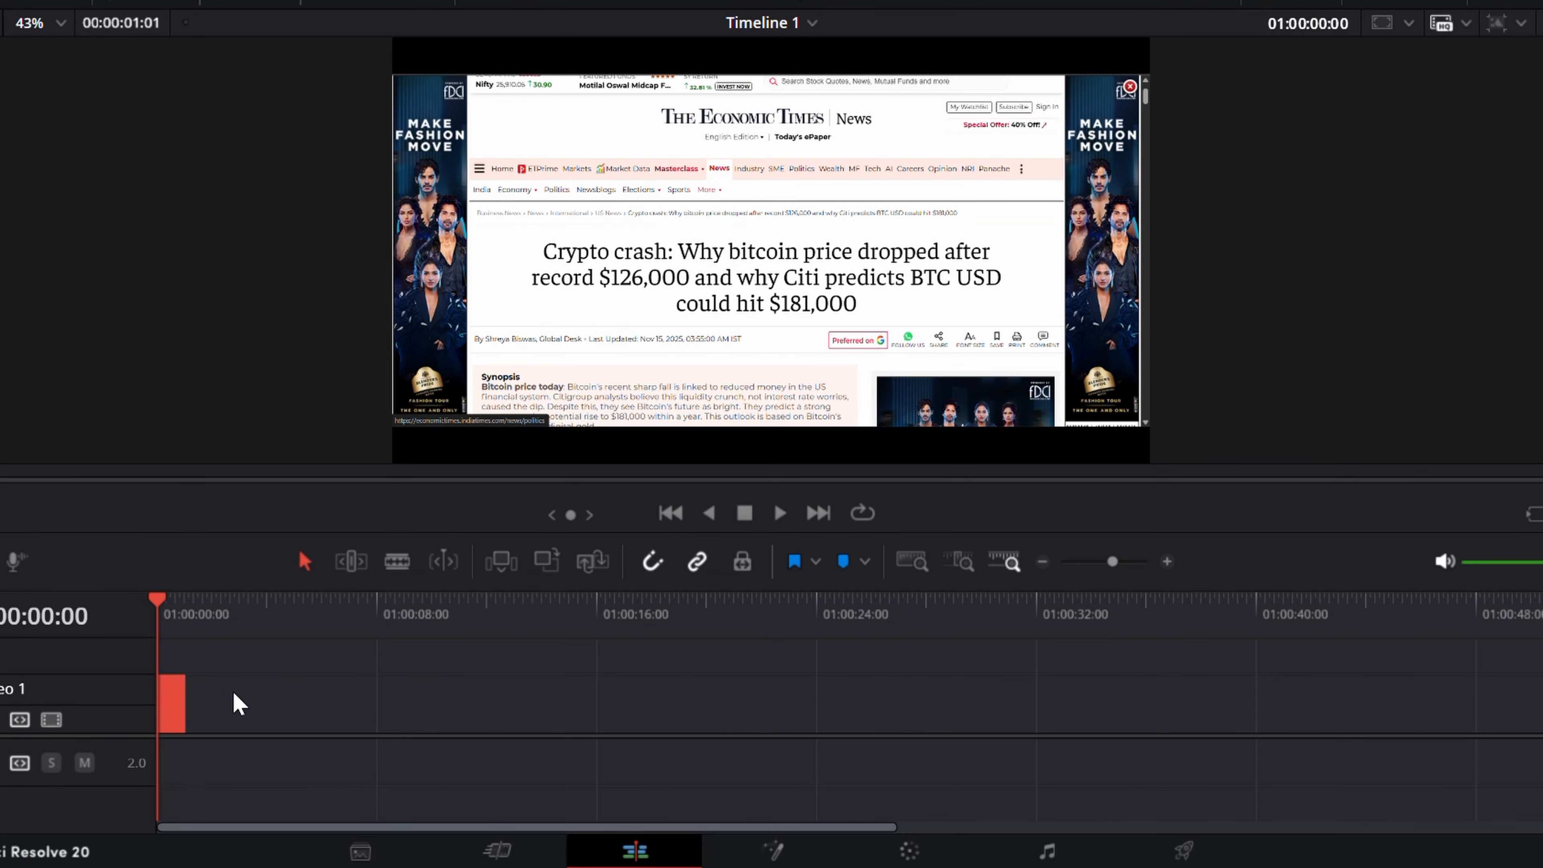
- Add a Solid Color generator on track Video 2 above the screenshots and trim it to end with the last clip
{"action": "scroll", "coordinate": [238, 703], "scroll_direction": "up", "scroll_amount": 5}
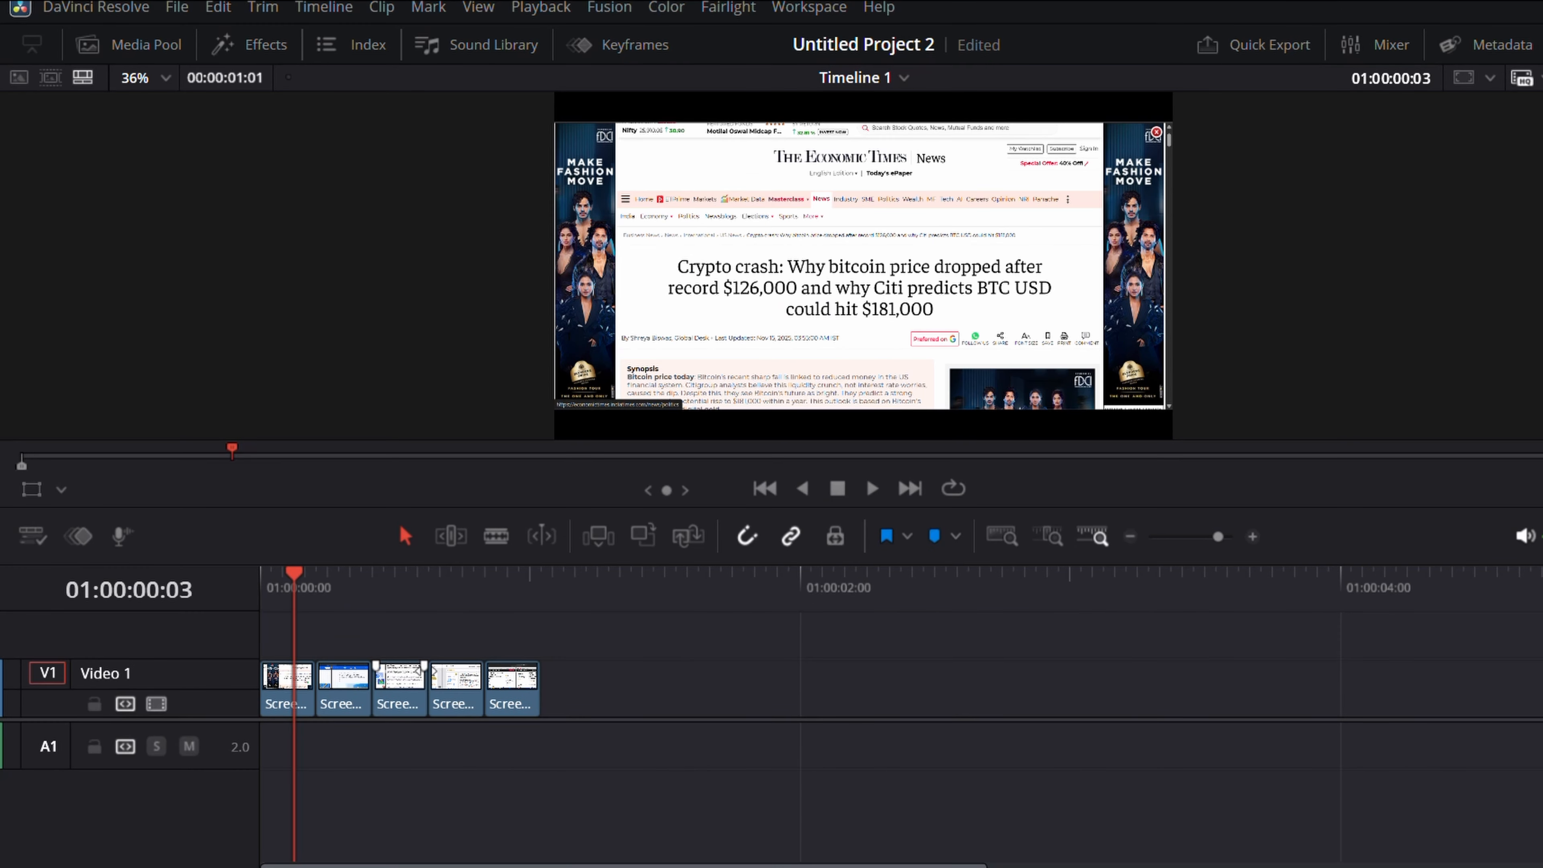
{"action": "left_click", "coordinate": [280, 52]}
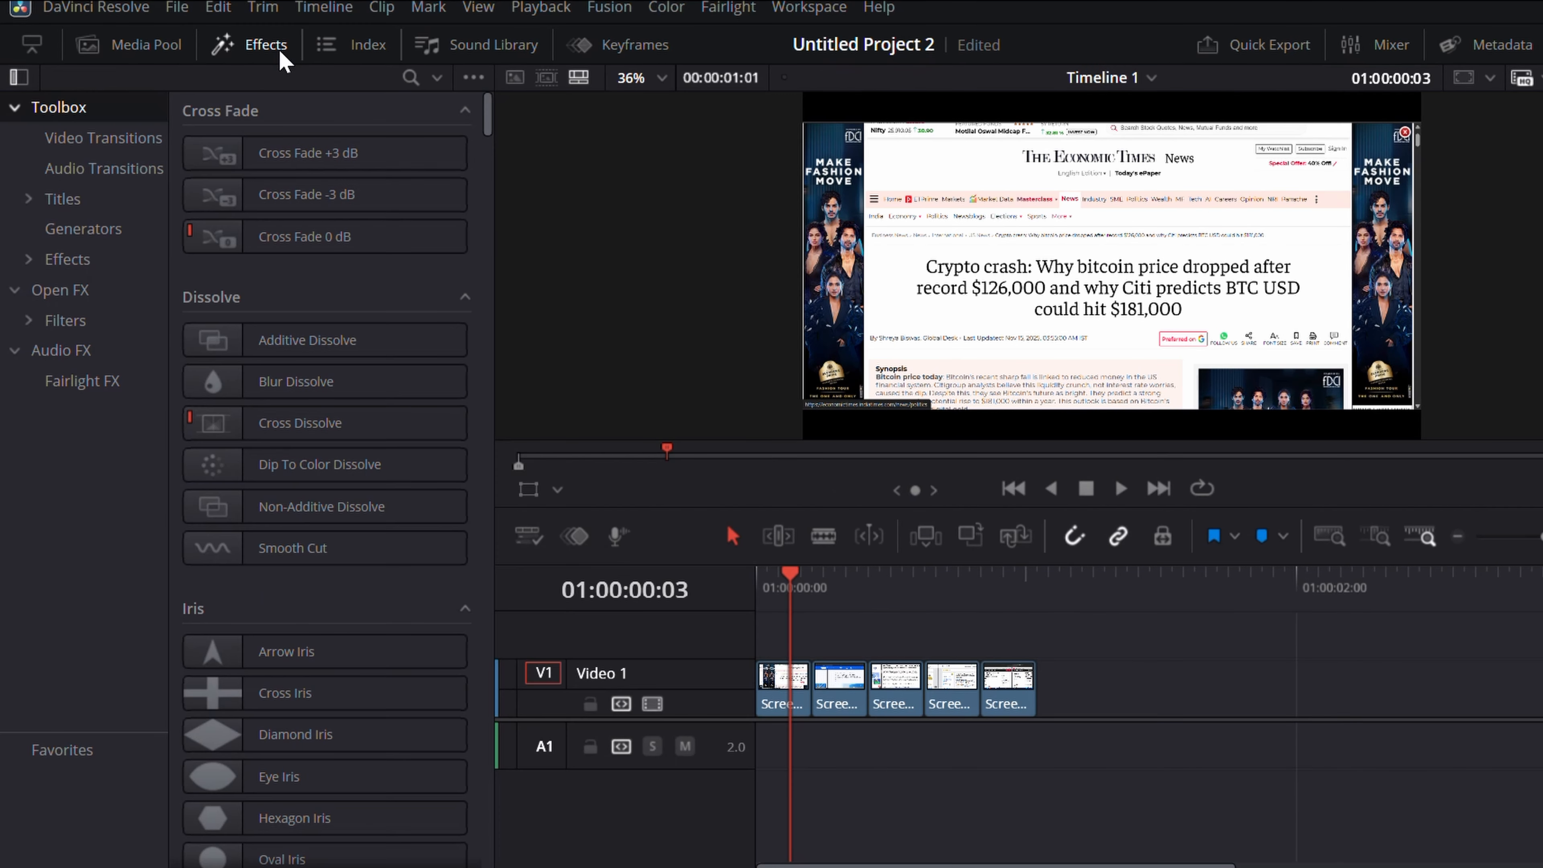
{"action": "left_click", "coordinate": [410, 77]}
{"action": "type", "text": "solid"}
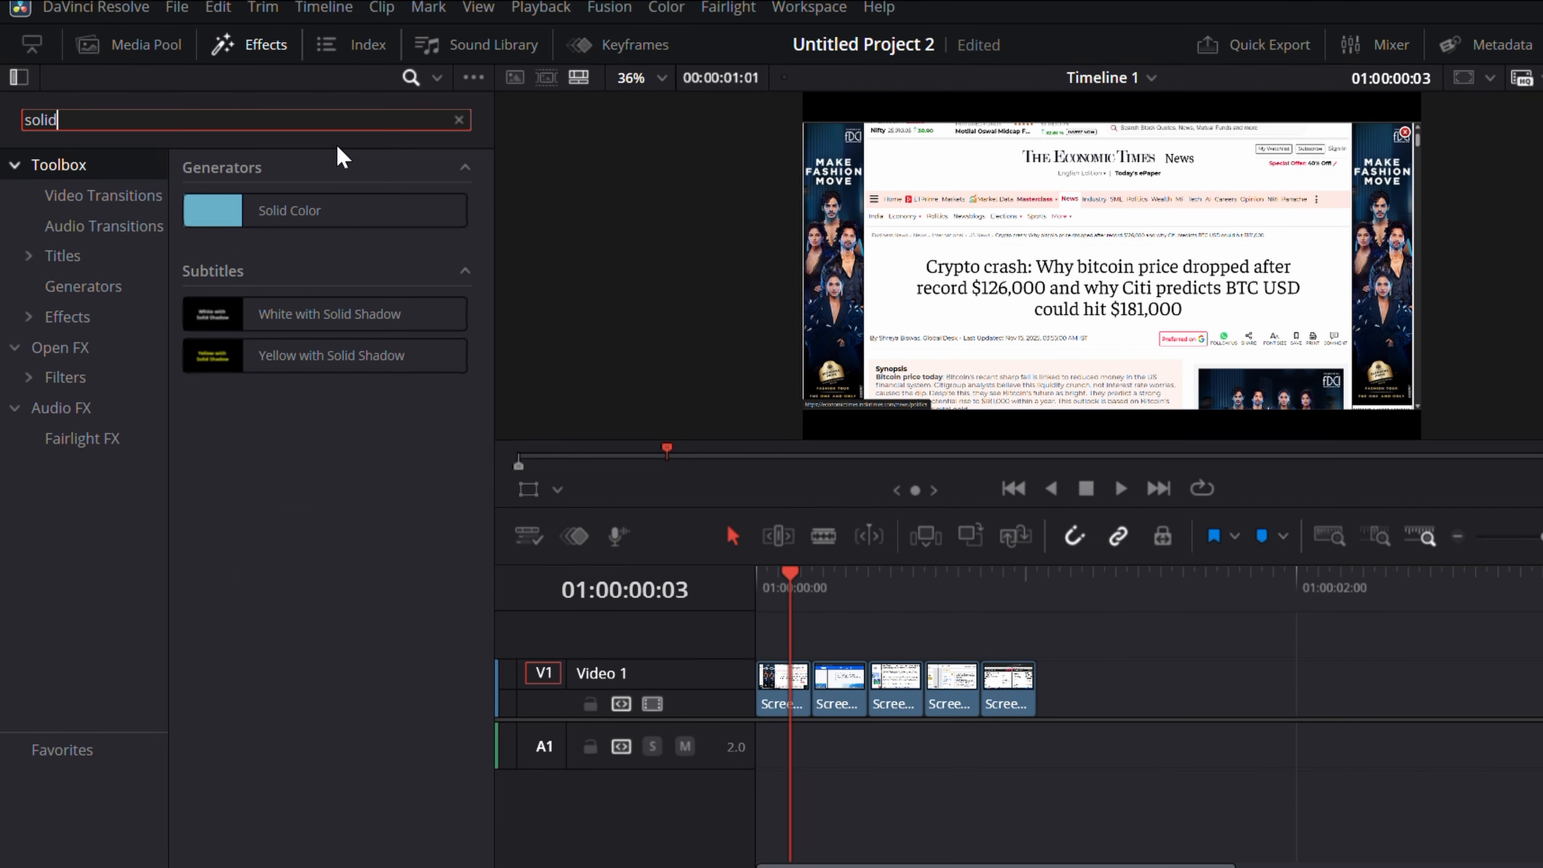
{"action": "left_click_drag", "start_coordinate": [261, 210], "coordinate": [816, 648]}
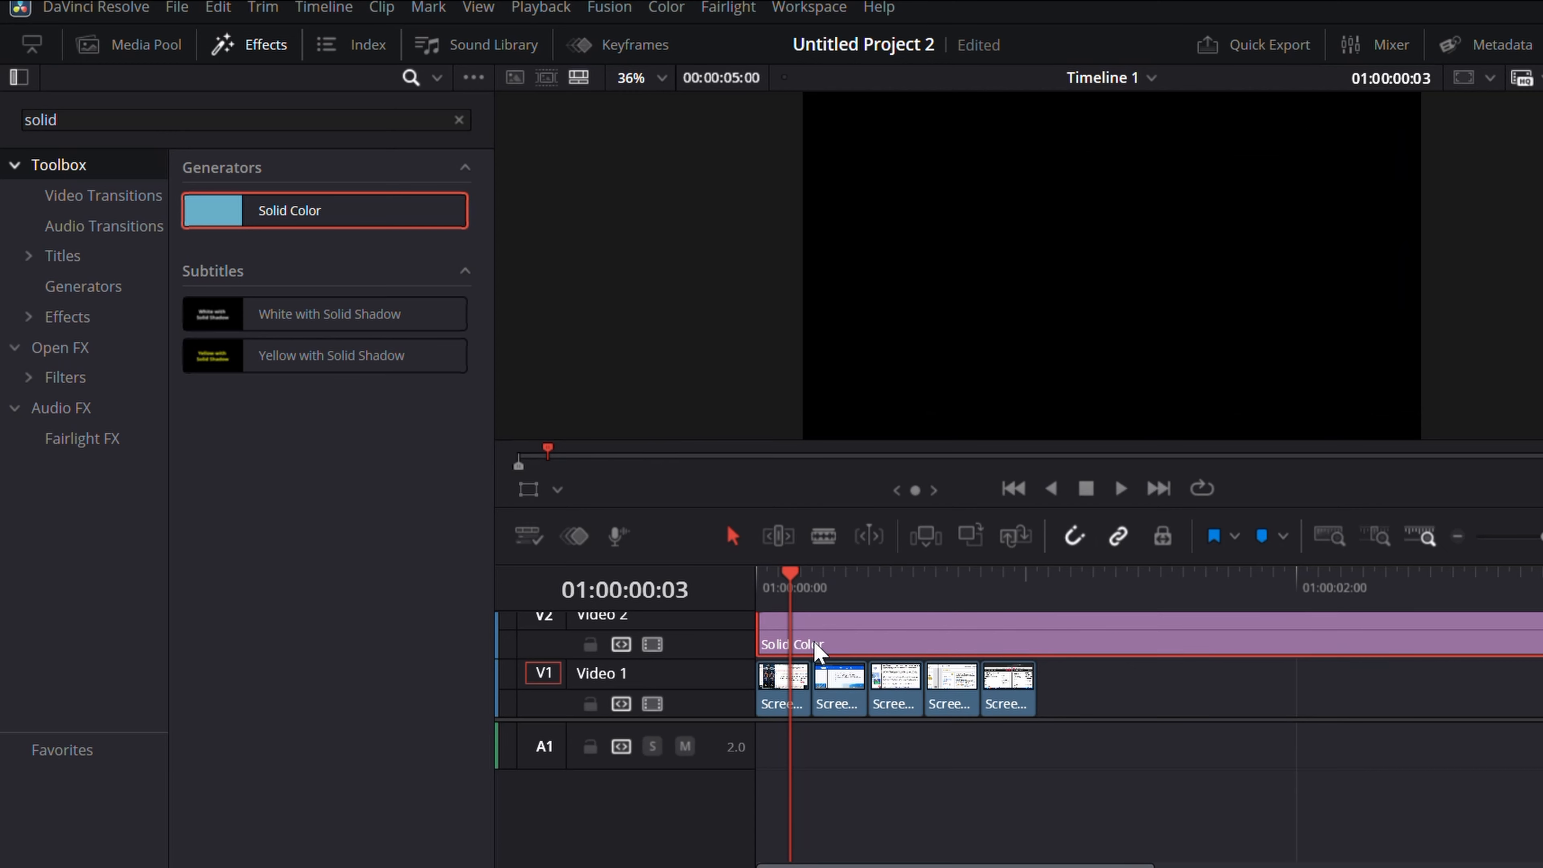
{"action": "left_click", "coordinate": [254, 48]}
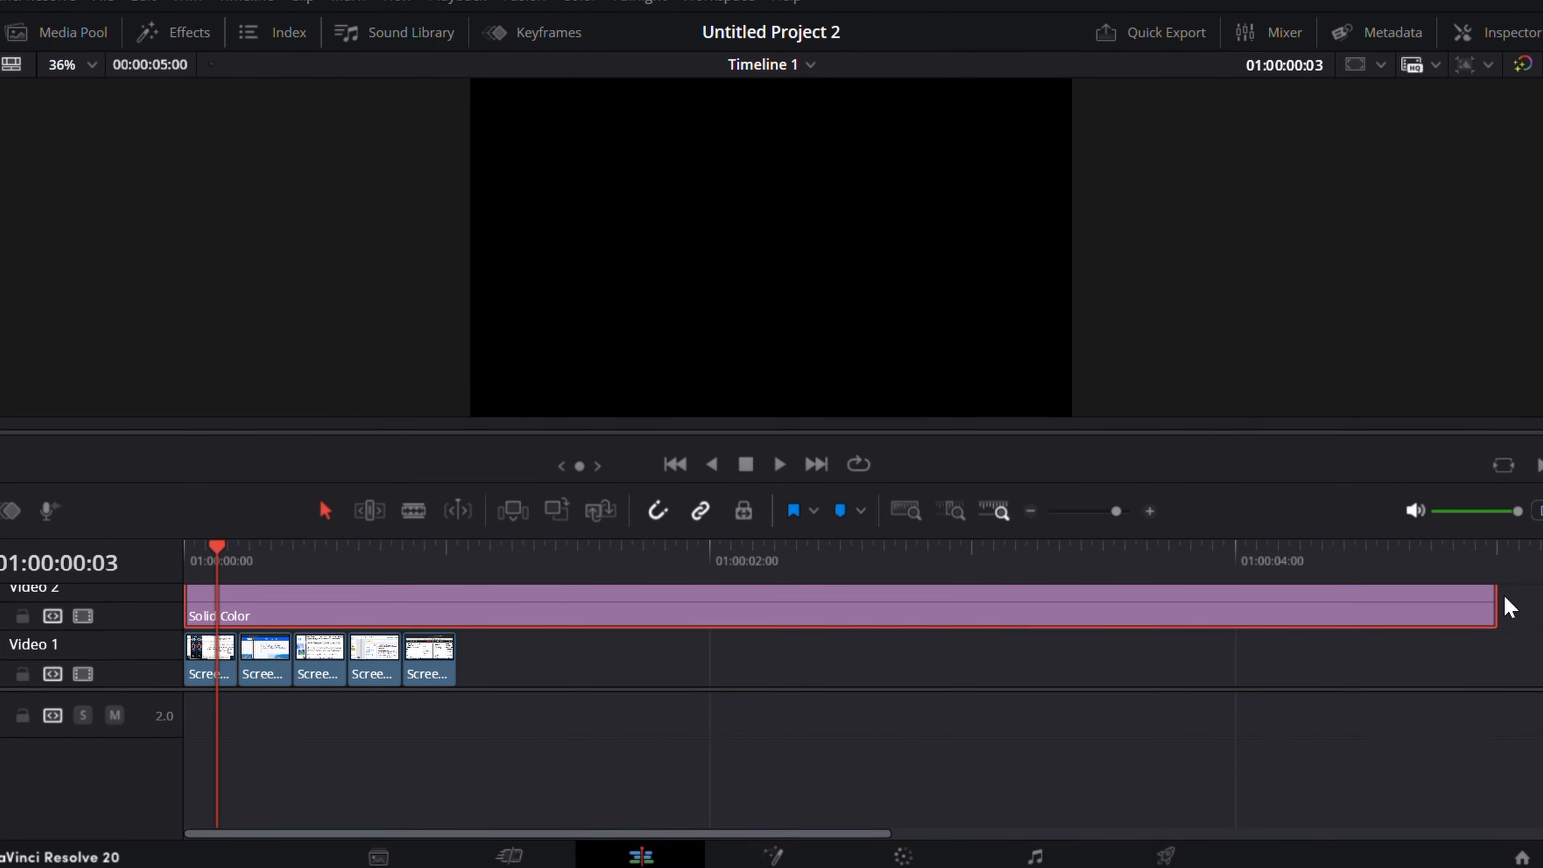
{"action": "left_click_drag", "start_coordinate": [1491, 601], "coordinate": [452, 614]}
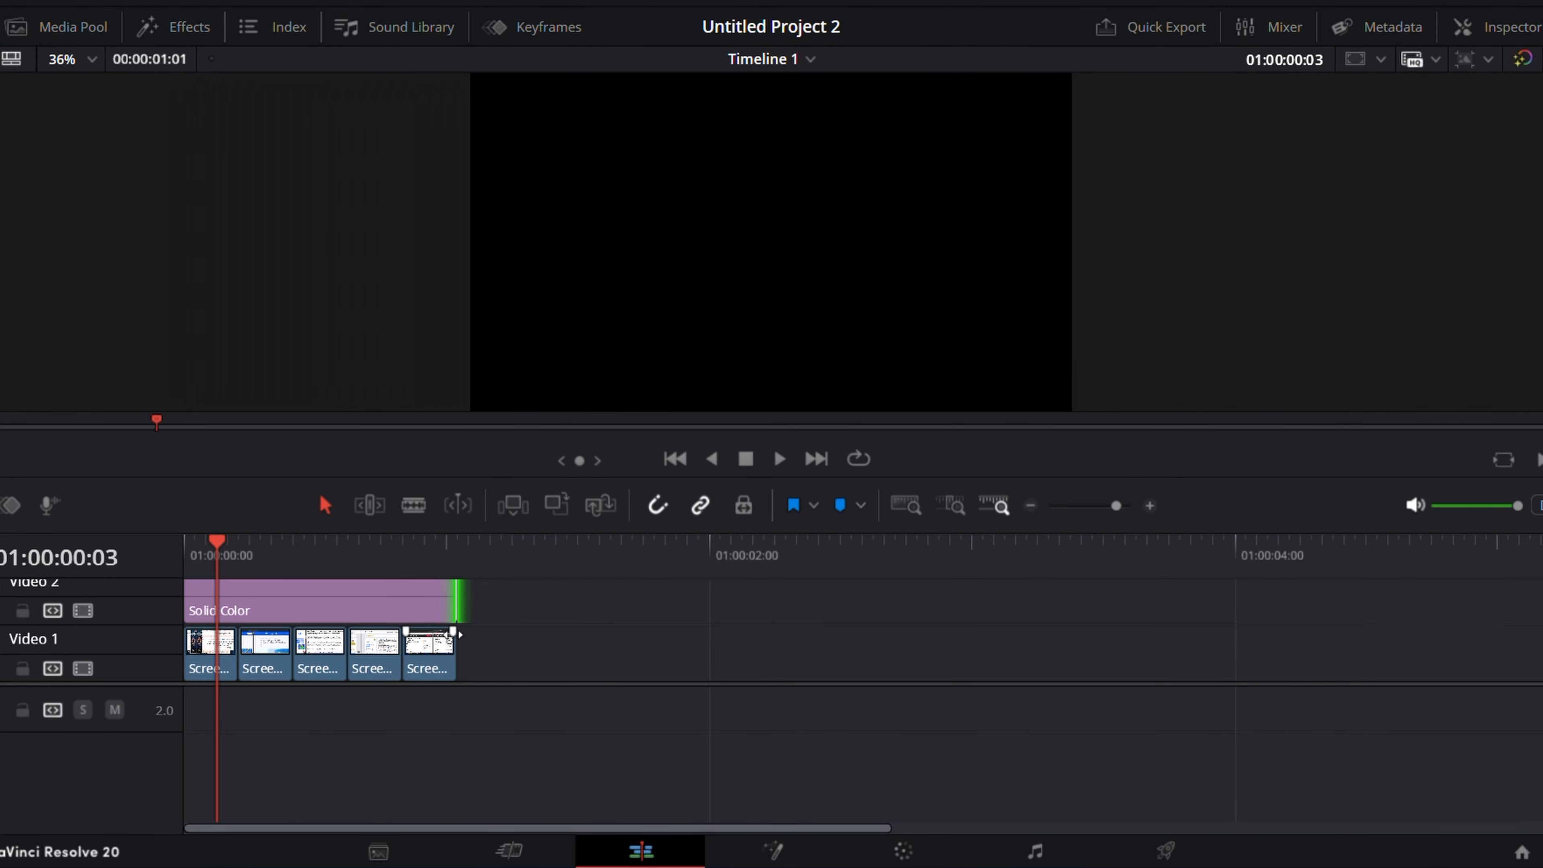
- Set the Solid Color generator's color to the orange basic color
{"action": "left_click", "coordinate": [1437, 3]}
{"action": "left_click", "coordinate": [1246, 198]}
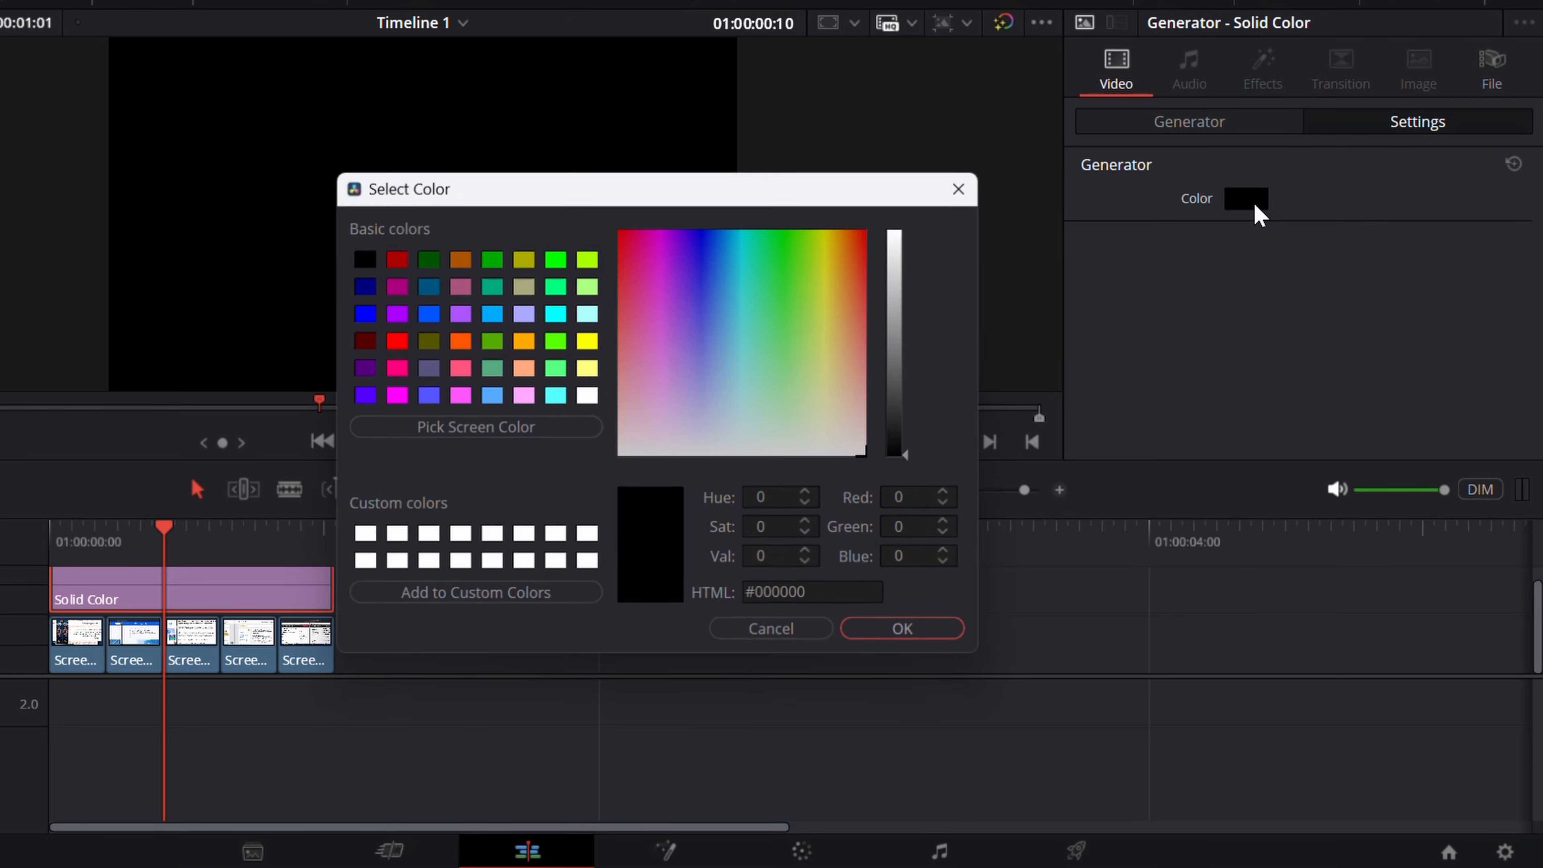
{"action": "left_click", "coordinate": [524, 340]}
{"action": "left_click", "coordinate": [932, 638]}
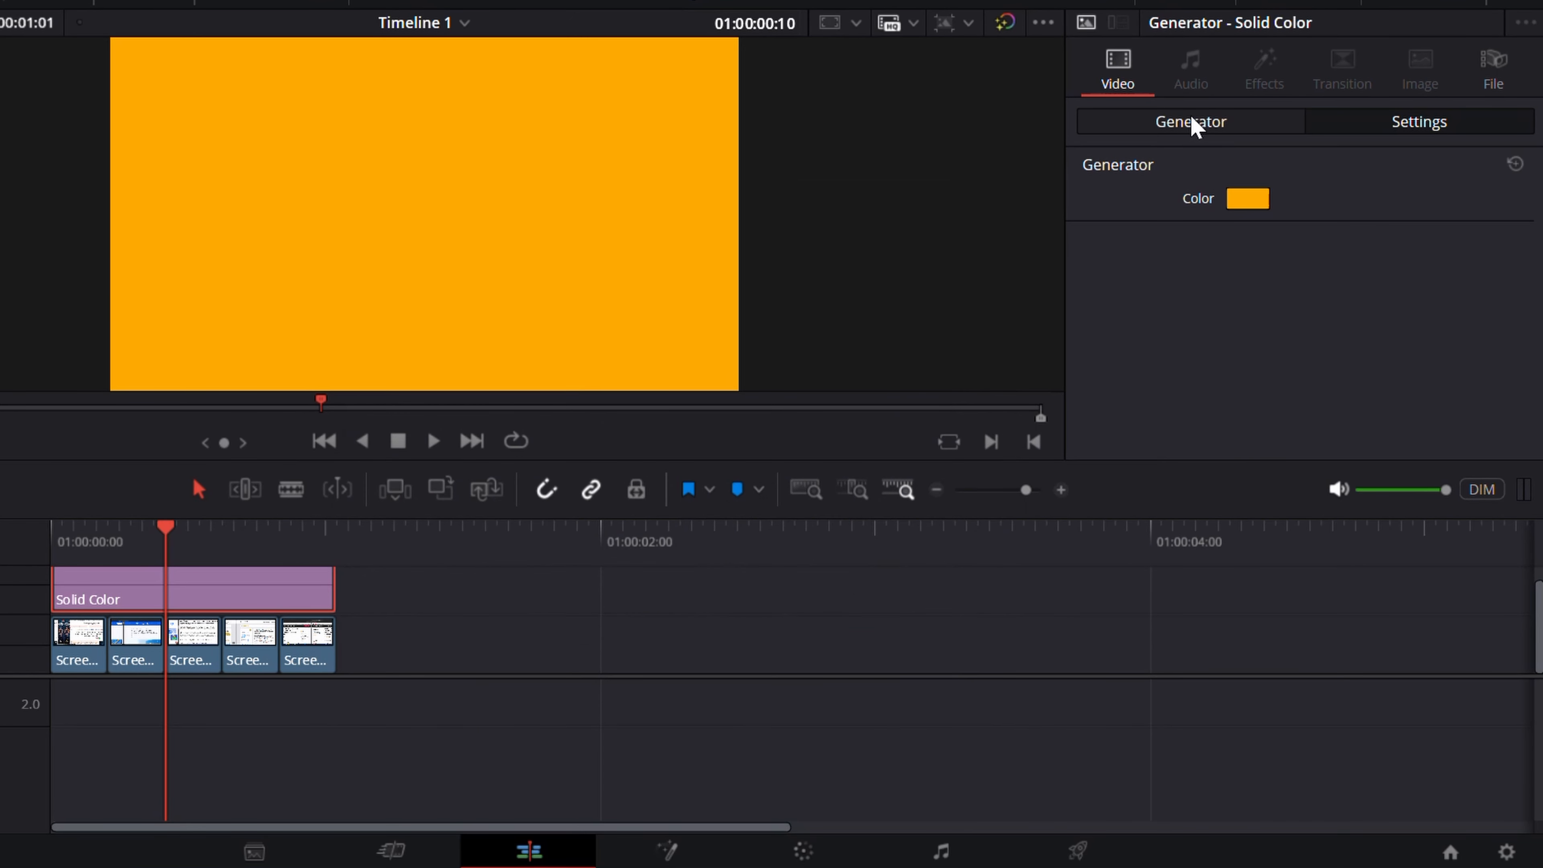
- Crop the solid color to a small central rectangle: left 688.9, right 776.8, top 453.4 and bottom 519.4
{"action": "left_click", "coordinate": [1366, 122]}
{"action": "scroll", "coordinate": [1267, 297], "scroll_direction": "down", "scroll_amount": 5}
{"action": "scroll", "coordinate": [1123, 333], "scroll_direction": "up", "scroll_amount": 4}
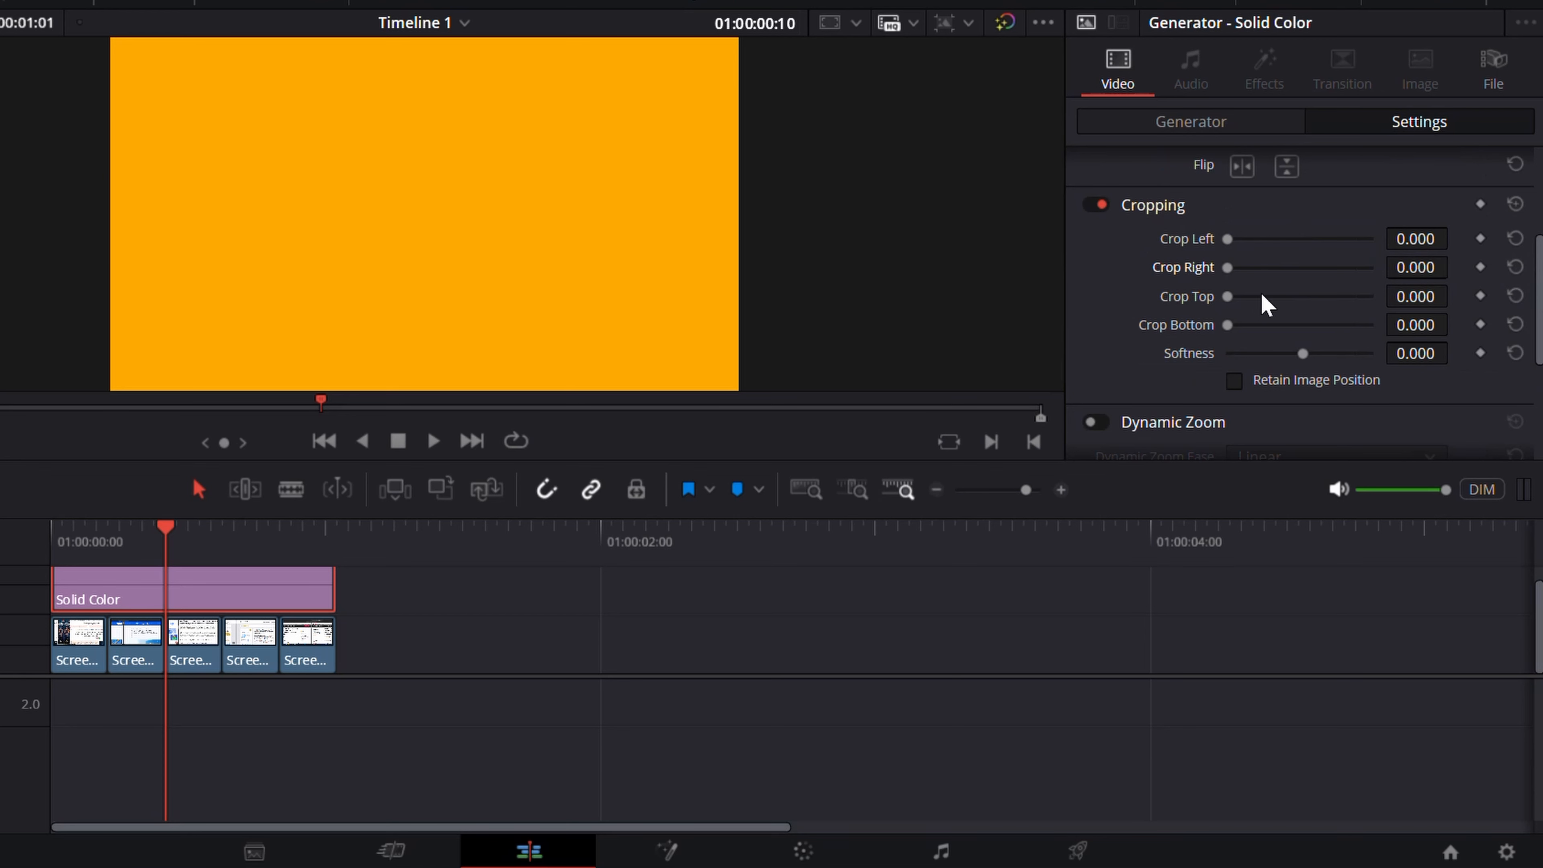
{"action": "left_click_drag", "start_coordinate": [1228, 240], "coordinate": [1278, 268]}
{"action": "left_click_drag", "start_coordinate": [1227, 297], "coordinate": [1305, 325]}
{"action": "left_click_drag", "start_coordinate": [1278, 268], "coordinate": [1291, 268]}
{"action": "left_click_drag", "start_coordinate": [1263, 239], "coordinate": [1286, 268]}
- Lower the solid color clip's opacity to 40.46 so it works as a translucent highlight
{"action": "scroll", "coordinate": [1109, 331], "scroll_direction": "down", "scroll_amount": 2}
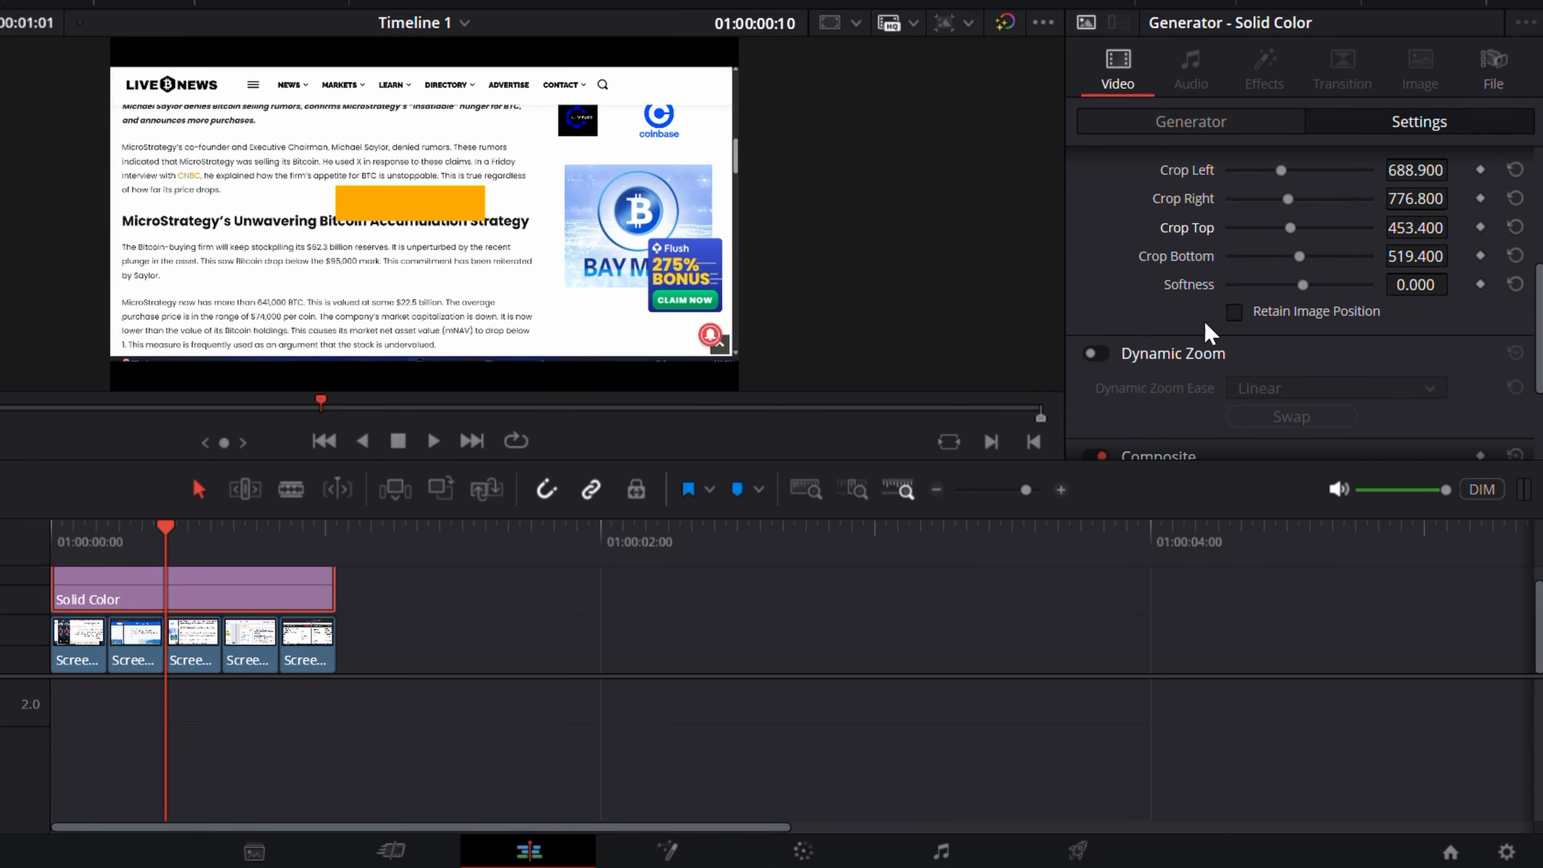
{"action": "scroll", "coordinate": [1192, 358], "scroll_direction": "down", "scroll_amount": 2}
{"action": "left_click_drag", "start_coordinate": [1364, 387], "coordinate": [1300, 389]}
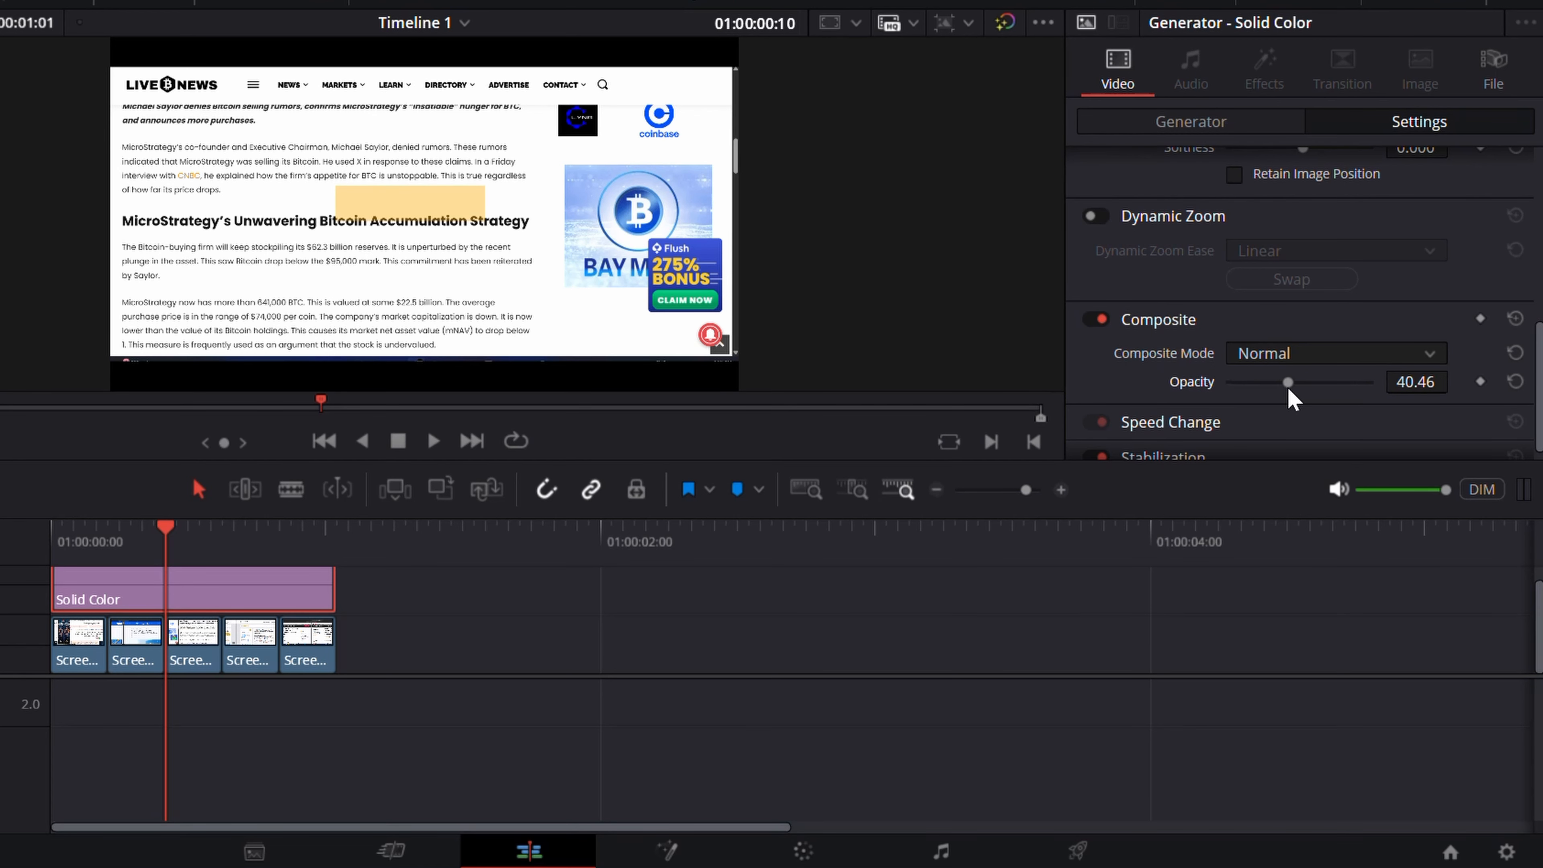
- Align the word "bitcoin" in the first screenshot's headline with the highlight using zoom 2.2, position X -6 and Y 46
{"action": "mouse_move", "coordinate": [85, 550]}
{"action": "left_mouse_down"}
{"action": "mouse_move", "coordinate": [50, 551]}
{"action": "mouse_move", "coordinate": [73, 552]}
{"action": "left_mouse_up"}
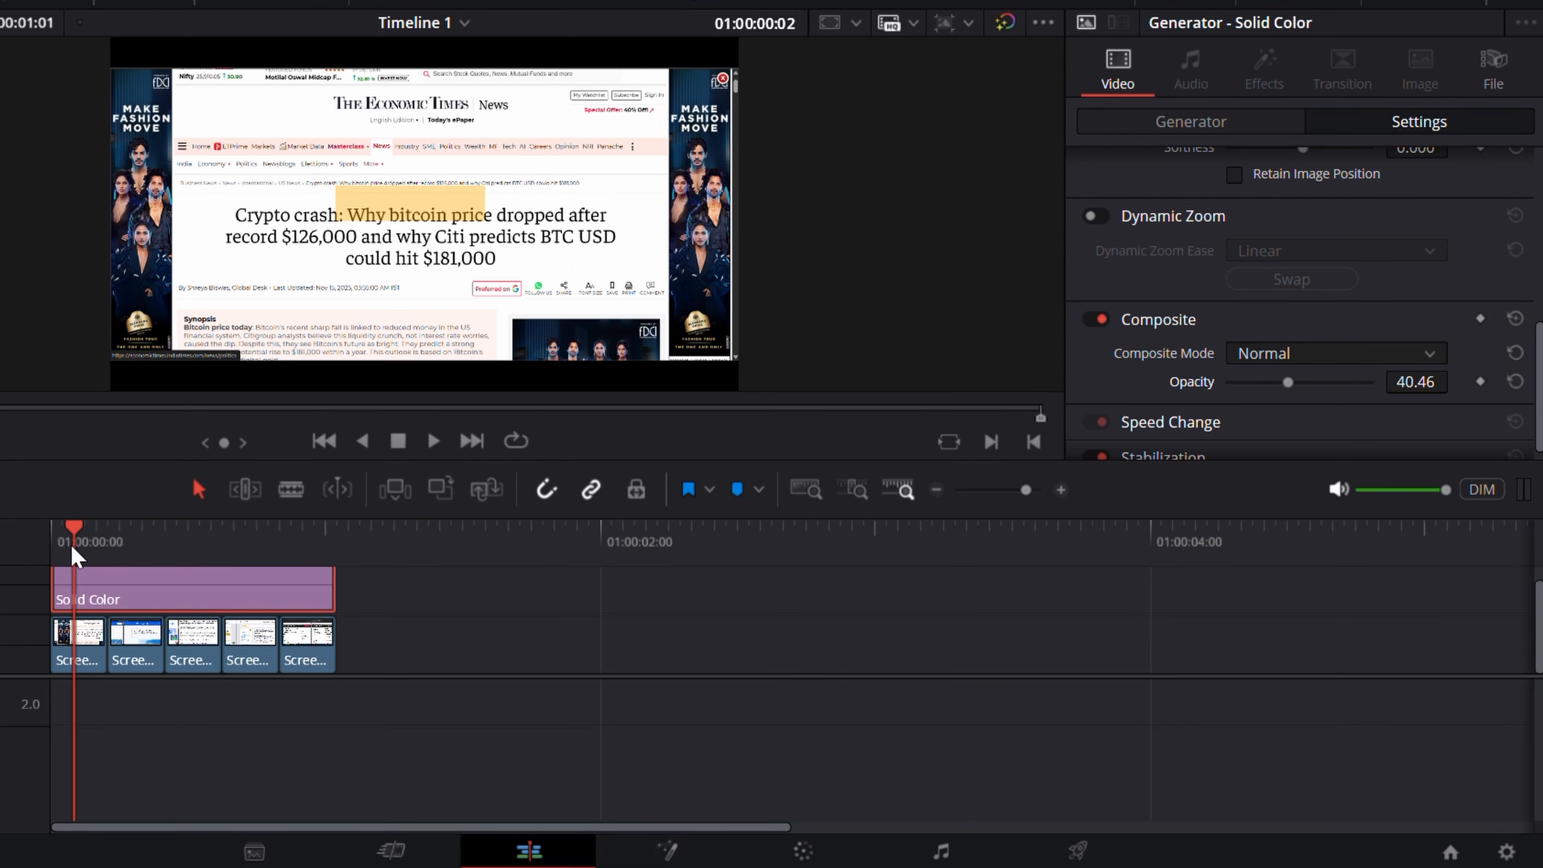
{"action": "left_click", "coordinate": [72, 647]}
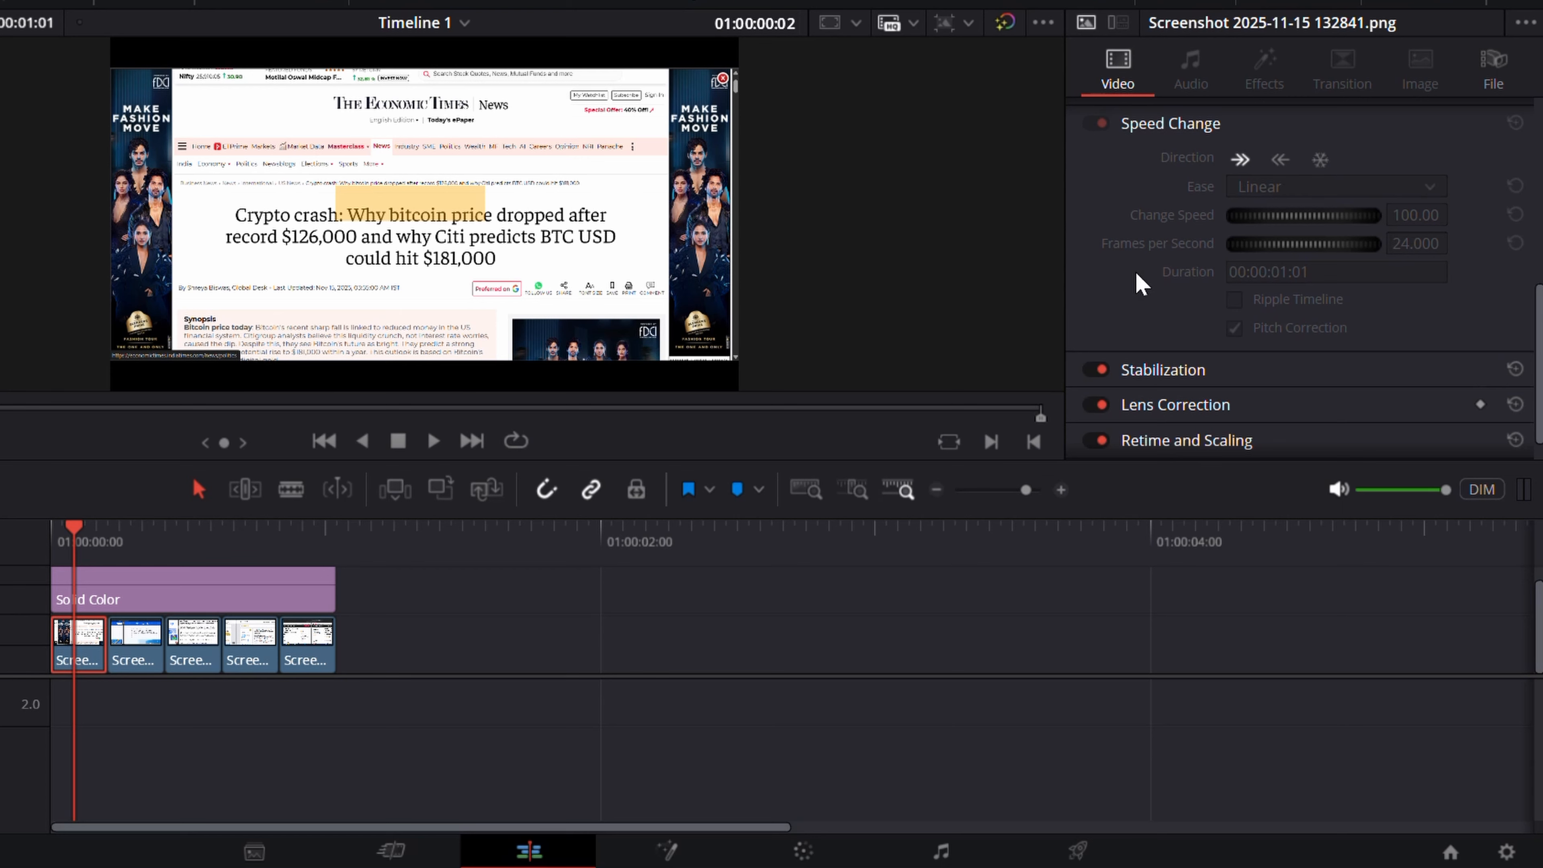
{"action": "scroll", "coordinate": [1133, 302], "scroll_direction": "up", "scroll_amount": 12}
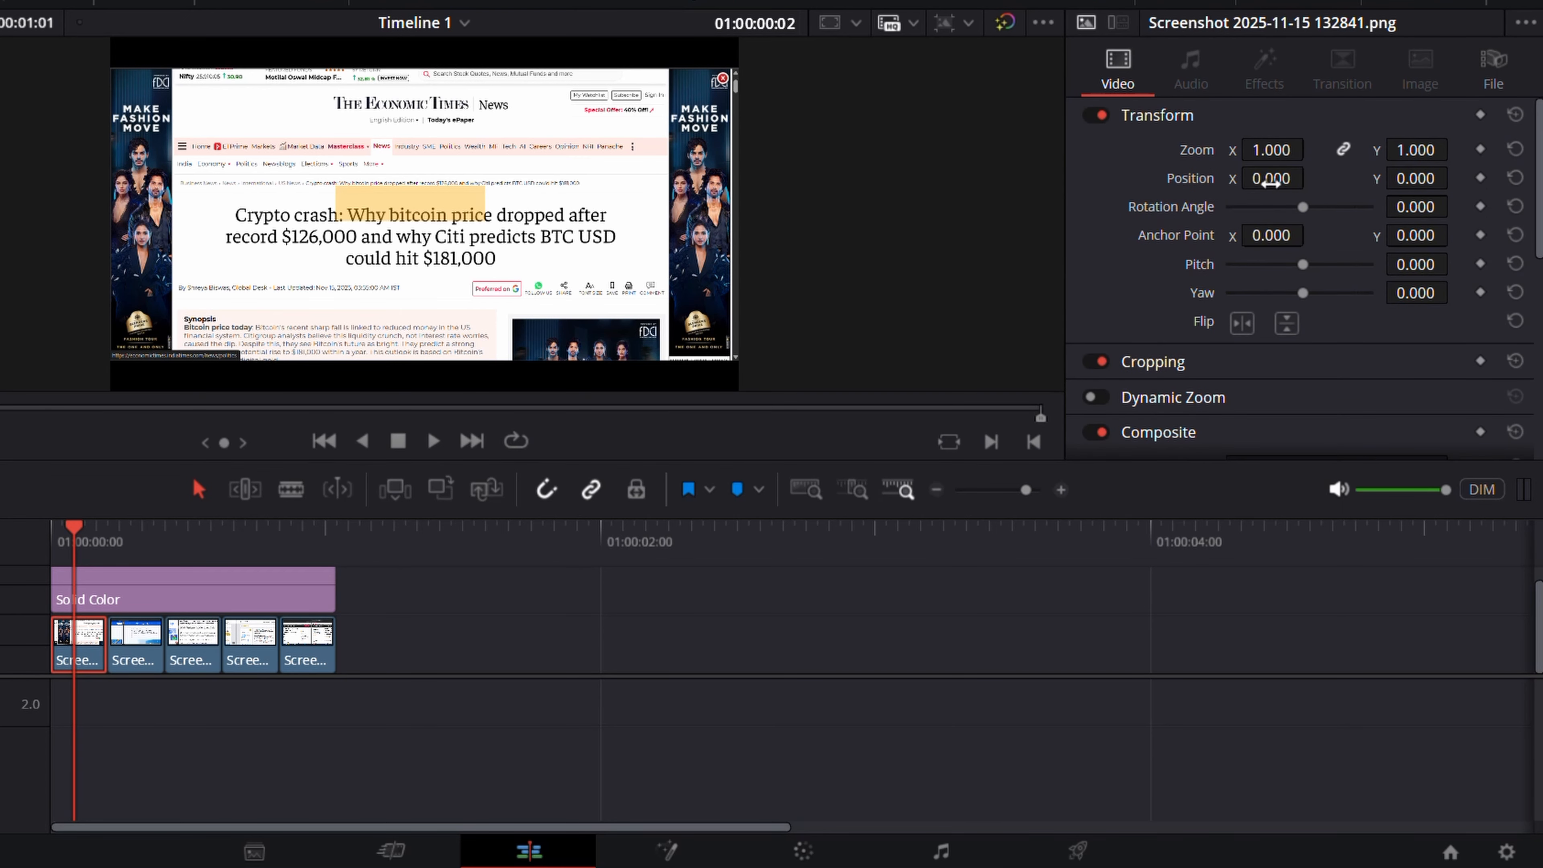
{"action": "mouse_move", "coordinate": [1271, 183]}
{"action": "left_mouse_down"}
{"action": "mouse_move", "coordinate": [1319, 182]}
{"action": "mouse_move", "coordinate": [1245, 182]}
{"action": "left_mouse_up"}
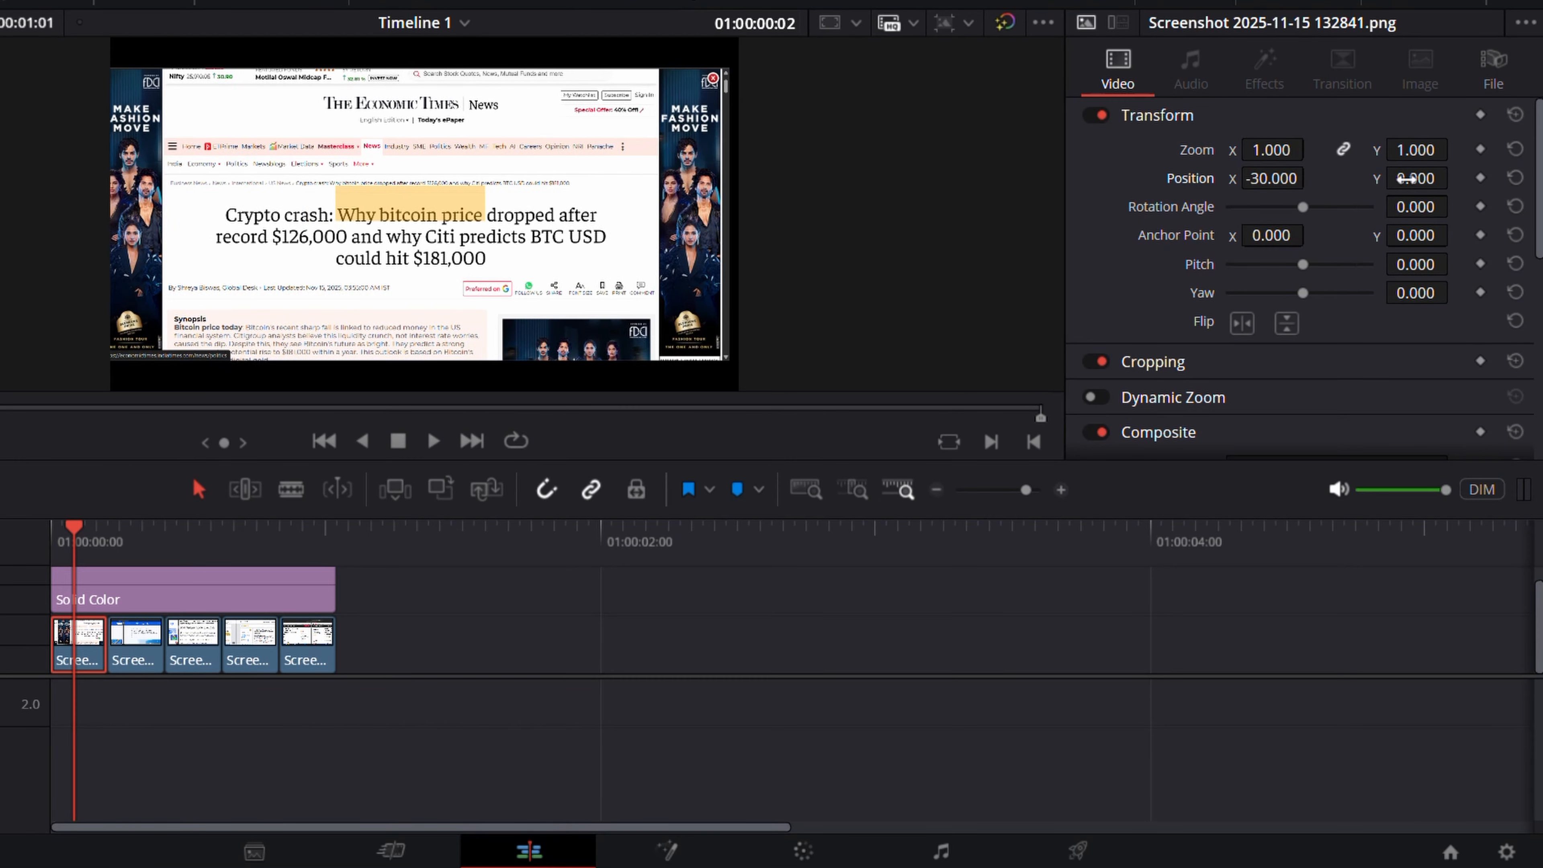
{"action": "left_click_drag", "start_coordinate": [1415, 150], "coordinate": [1456, 150]}
{"action": "left_click_drag", "start_coordinate": [1271, 178], "coordinate": [1306, 178]}
{"action": "left_click_drag", "start_coordinate": [1415, 149], "coordinate": [1414, 182]}
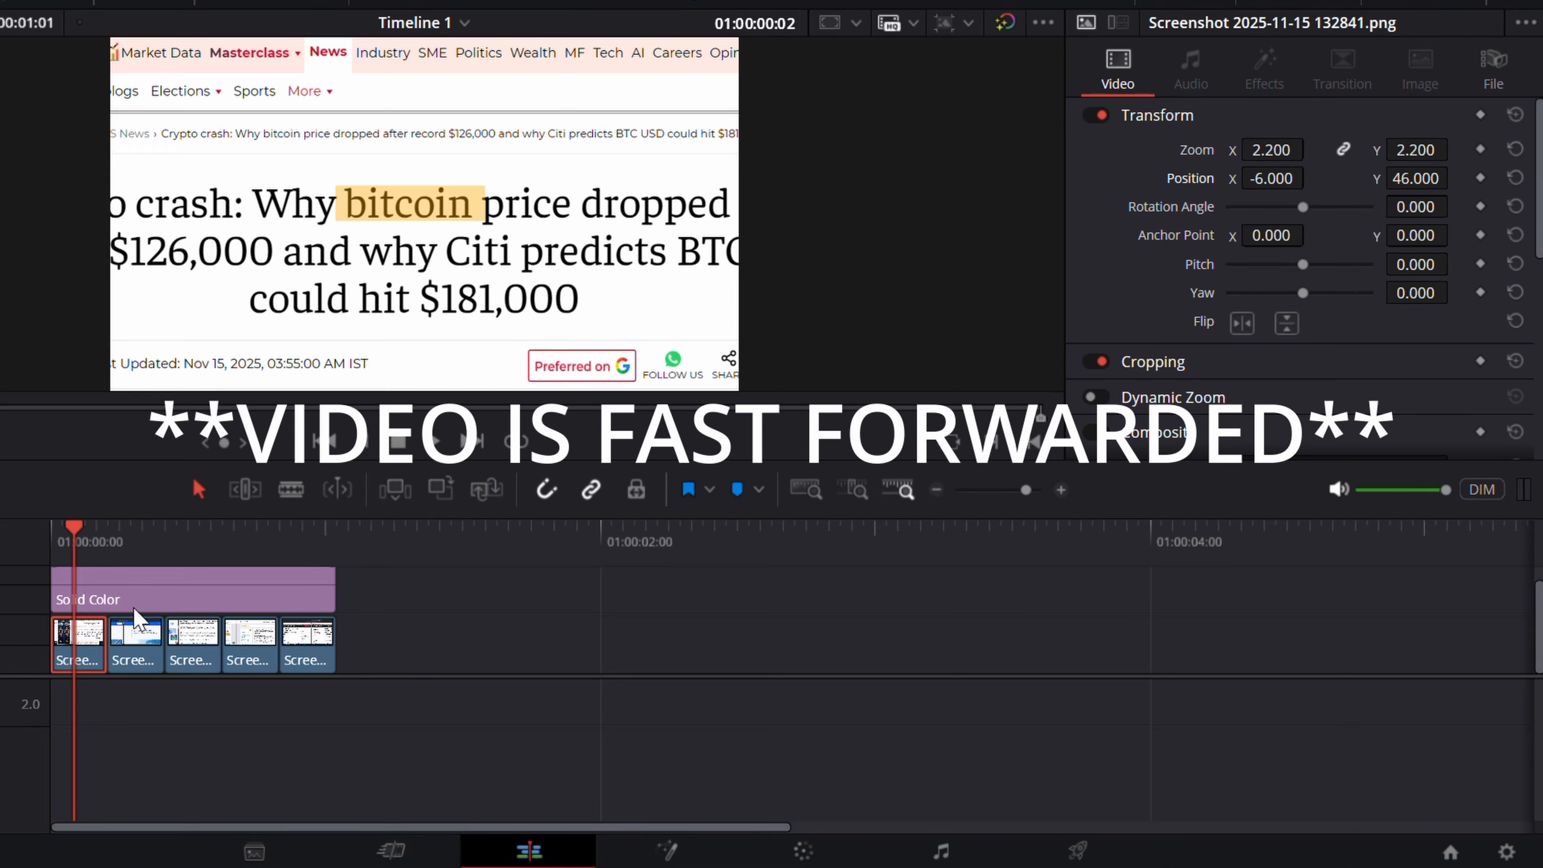
- Scale and reposition the second screenshot so the word "Bitcoin" in its headline sits under the orange highlight
{"action": "left_click_drag", "start_coordinate": [95, 534], "coordinate": [131, 536]}
{"action": "left_click", "coordinate": [137, 632]}
{"action": "left_click_drag", "start_coordinate": [1271, 149], "coordinate": [1294, 149]}
{"action": "left_click_drag", "start_coordinate": [1275, 179], "coordinate": [1428, 179]}
{"action": "left_click_drag", "start_coordinate": [1271, 149], "coordinate": [1296, 149]}
{"action": "left_click_drag", "start_coordinate": [1386, 183], "coordinate": [1420, 187]}
- Scale and reposition the third screenshot so its "Bitcoin" headline word lines up with the orange highlight
{"action": "left_click", "coordinate": [188, 535]}
{"action": "left_click", "coordinate": [193, 632]}
{"action": "left_click_drag", "start_coordinate": [1271, 150], "coordinate": [1431, 150]}
{"action": "left_click_drag", "start_coordinate": [1271, 178], "coordinate": [1455, 148]}
- Align "Bitcoin" in the fourth and fifth screenshots with the highlight, giving the fifth zoom 1.65, position X 494 and Y 50, and check the alignment
{"action": "left_click", "coordinate": [245, 535]}
{"action": "left_click", "coordinate": [250, 632]}
{"action": "left_click", "coordinate": [316, 535]}
{"action": "left_click", "coordinate": [306, 632]}
{"action": "left_click_drag", "start_coordinate": [1271, 150], "coordinate": [1239, 150]}
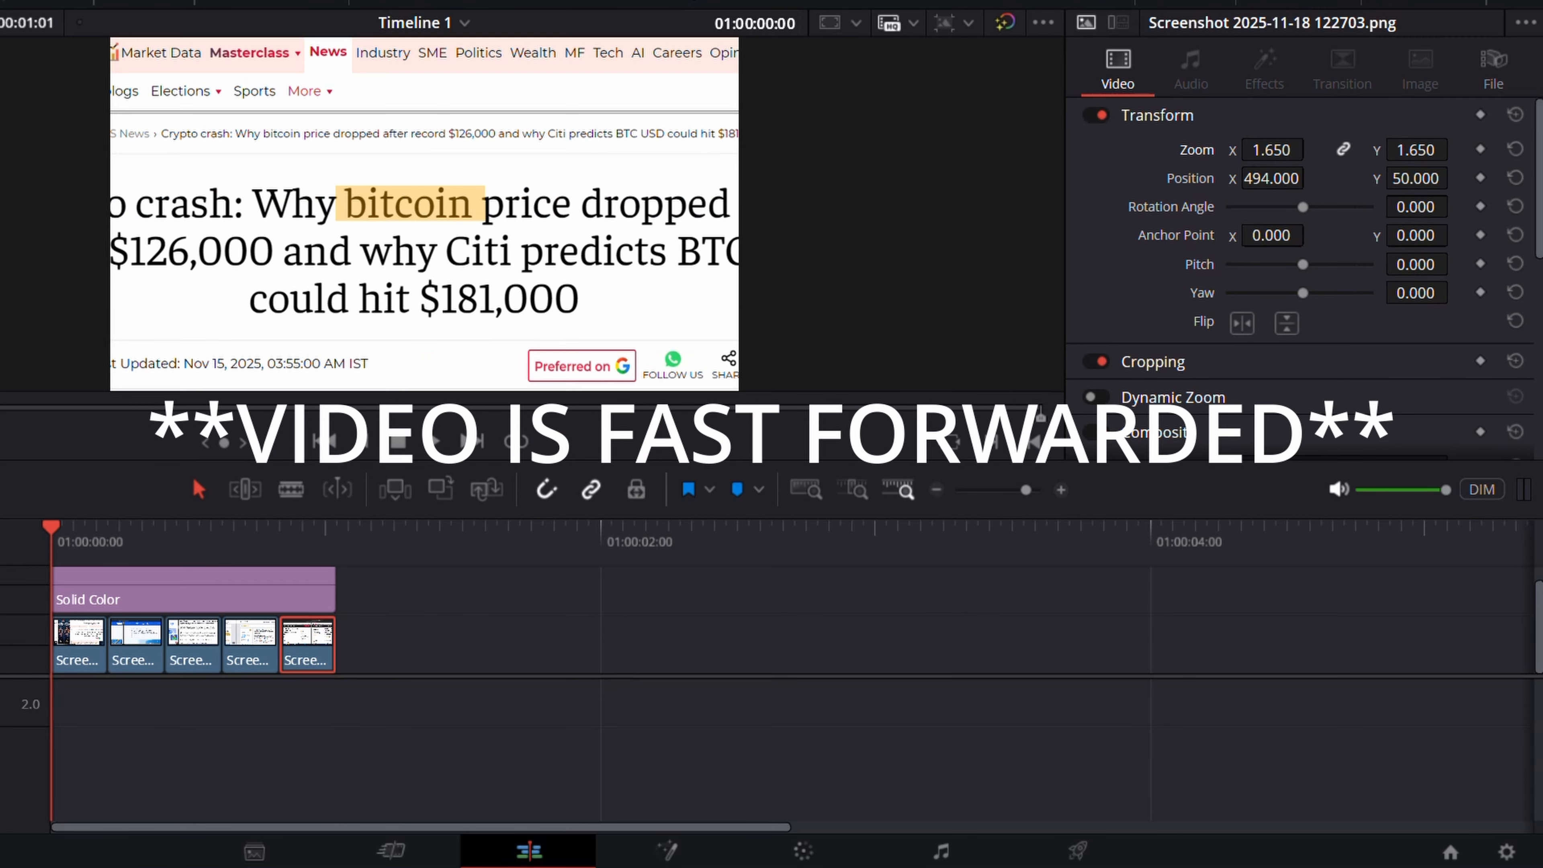
{"action": "left_click", "coordinate": [334, 535]}
{"action": "left_click", "coordinate": [189, 534]}
{"action": "left_click", "coordinate": [246, 557]}
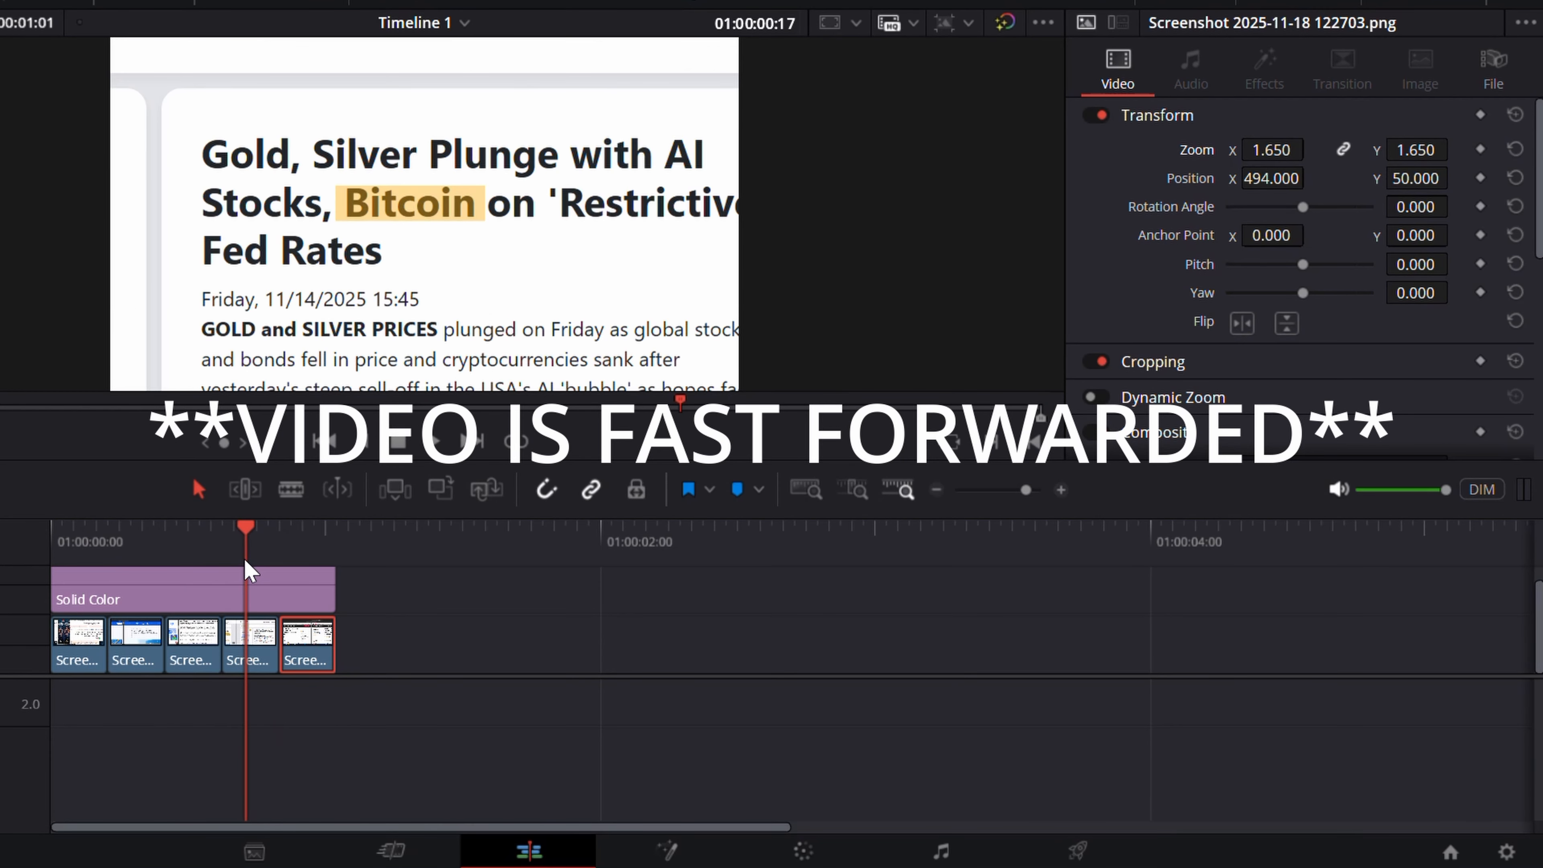
- Raise the Solid Color clip's opacity to the maximum so the orange rectangle is fully opaque
{"action": "left_click", "coordinate": [252, 606]}
{"action": "scroll", "coordinate": [1352, 328], "scroll_direction": "down", "scroll_amount": 2}
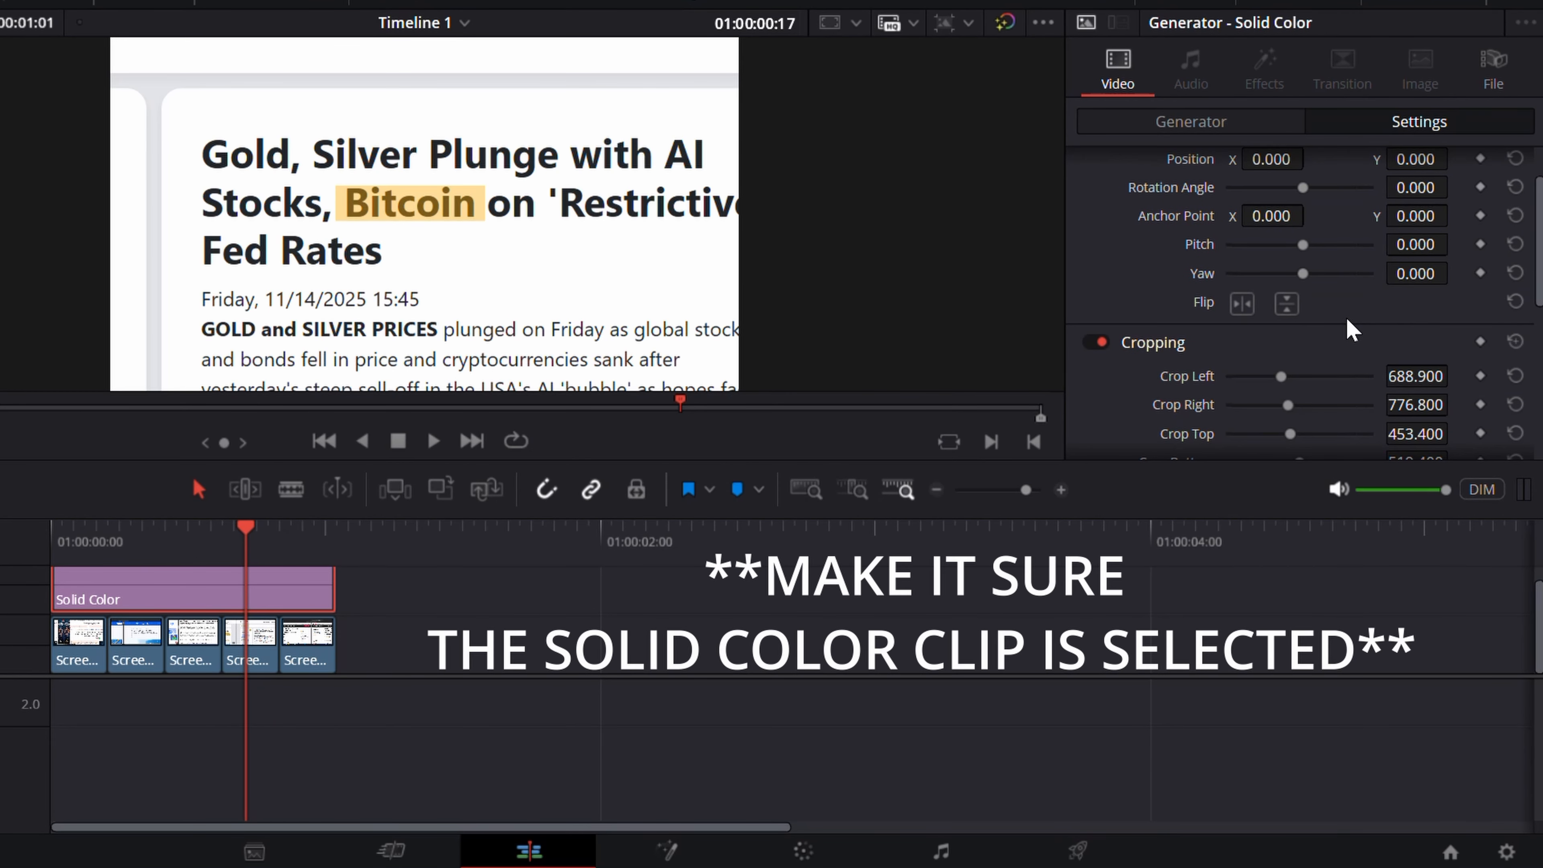
{"action": "scroll", "coordinate": [1276, 316], "scroll_direction": "down", "scroll_amount": 5}
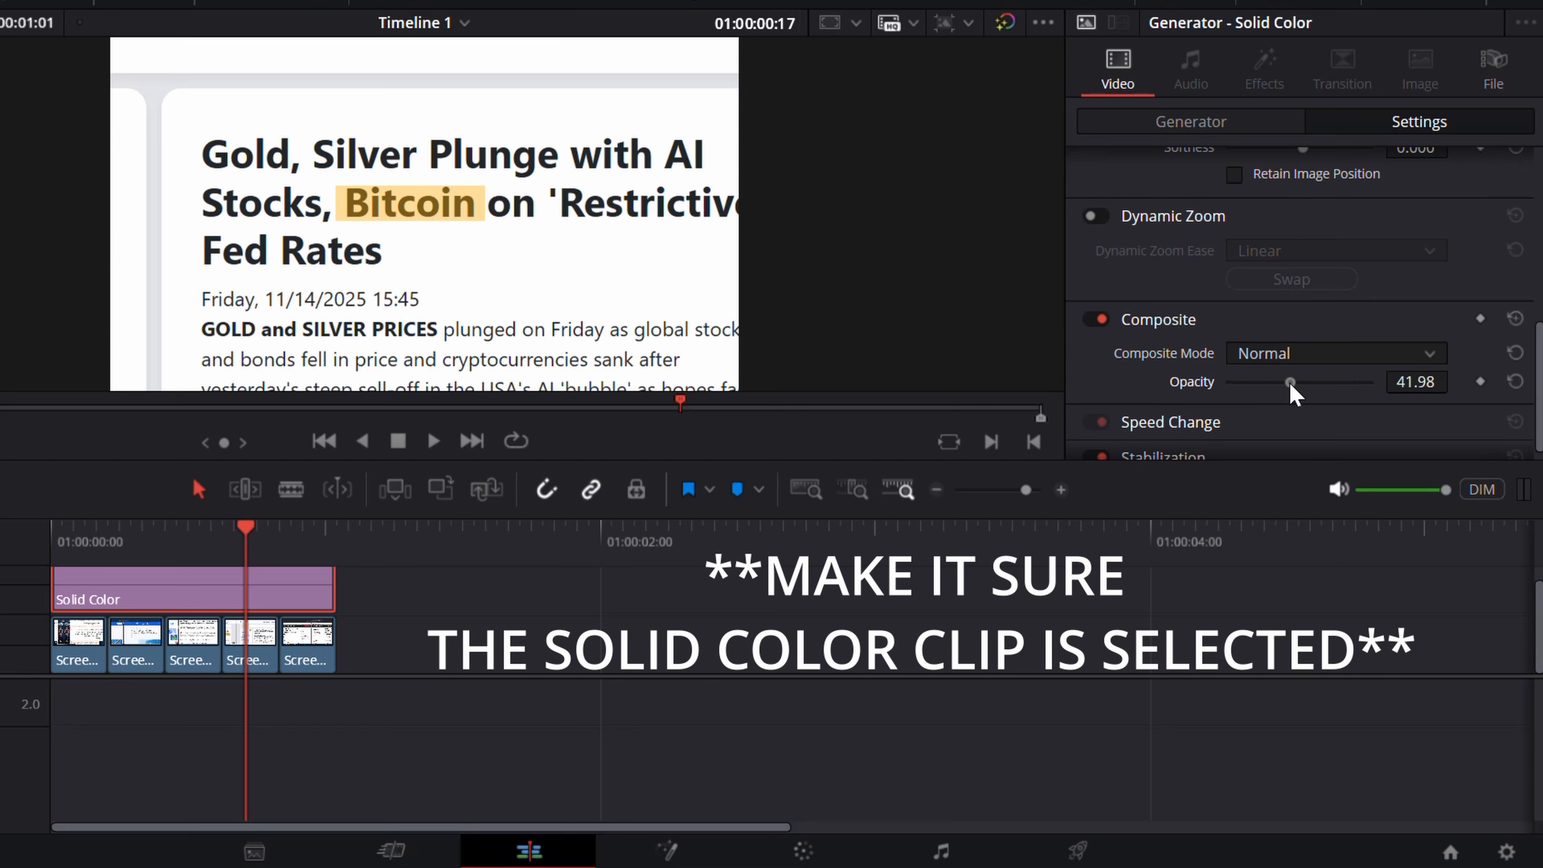
{"action": "left_click_drag", "start_coordinate": [1290, 384], "coordinate": [1468, 385]}
- Crop the Solid Color clip into a thin underline beneath the word: right 791.5, top 558.9 and bottom 499.4
{"action": "scroll", "coordinate": [1275, 304], "scroll_direction": "up", "scroll_amount": 3}
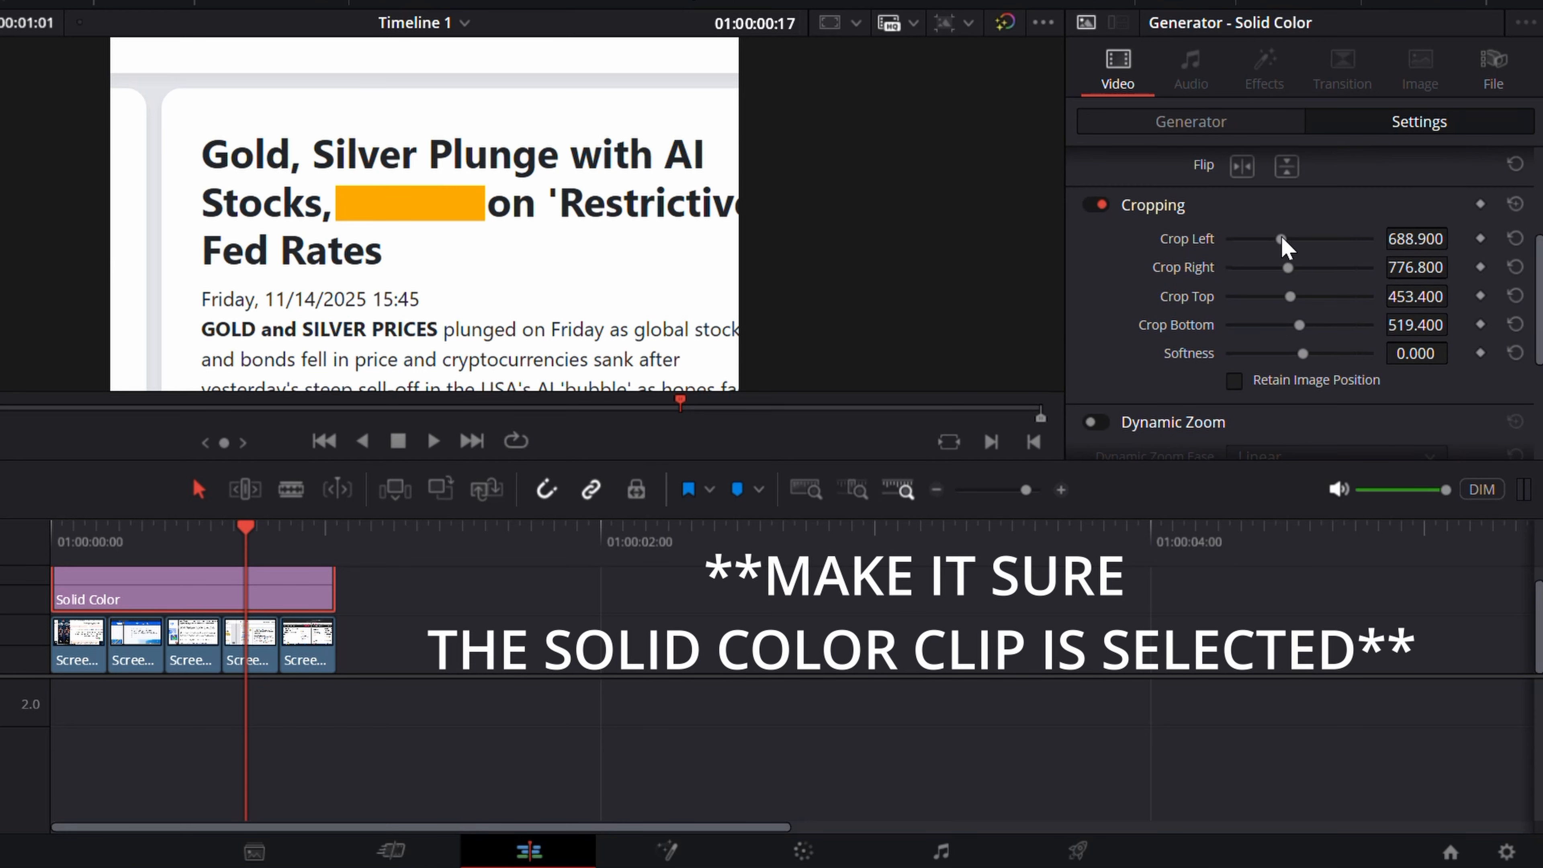
{"action": "left_click_drag", "start_coordinate": [1295, 310], "coordinate": [1291, 268]}
{"action": "left_click_drag", "start_coordinate": [222, 544], "coordinate": [182, 544]}
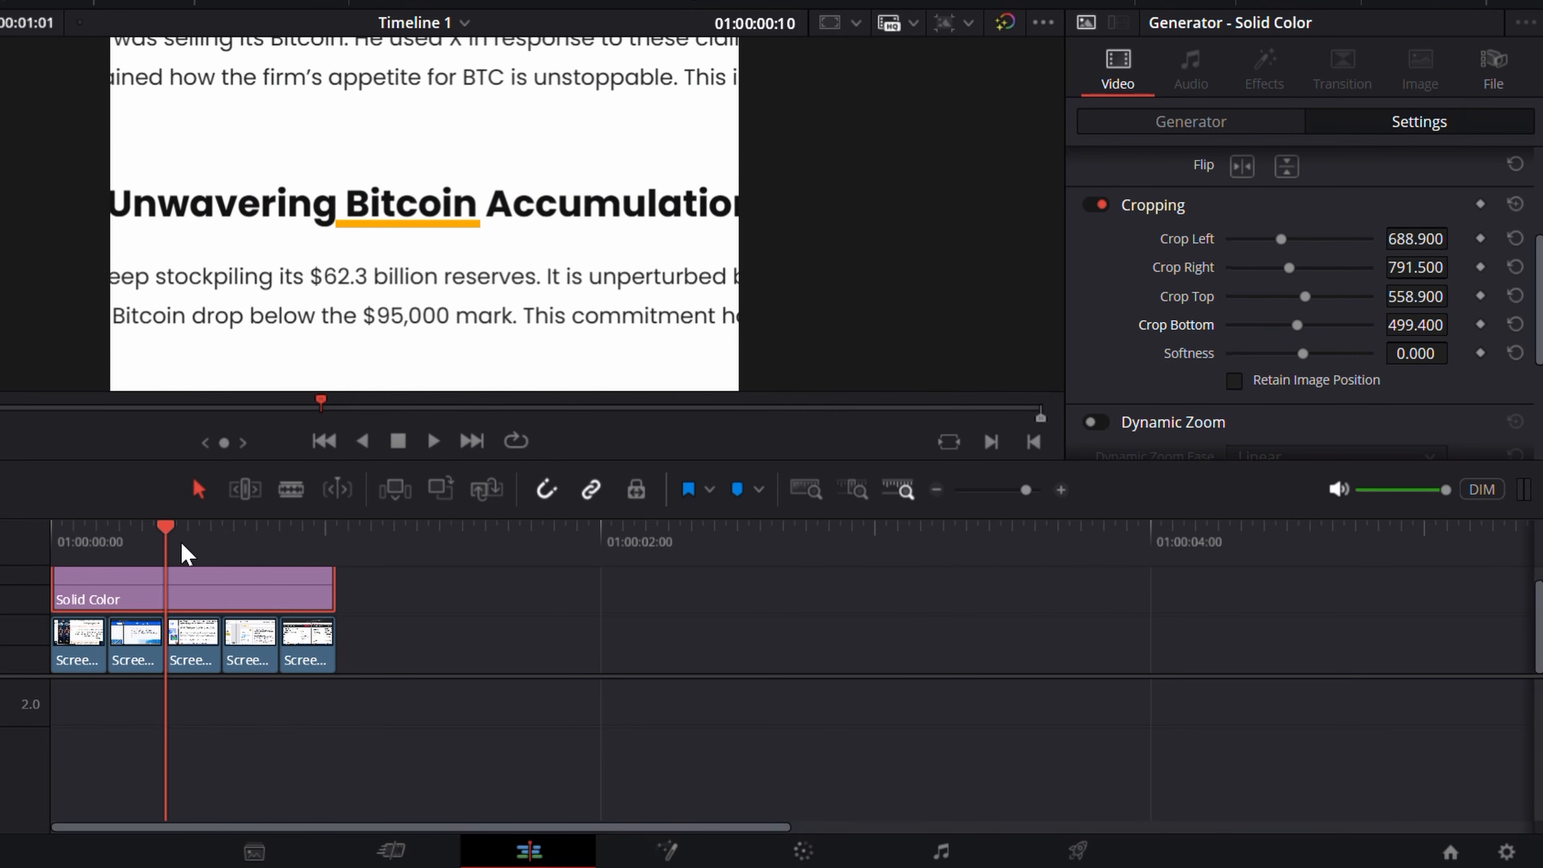
- Keyframe Crop Right at the timeline's start, raising it until only a tiny piece of the underline remains
{"action": "key", "text": "Home"}
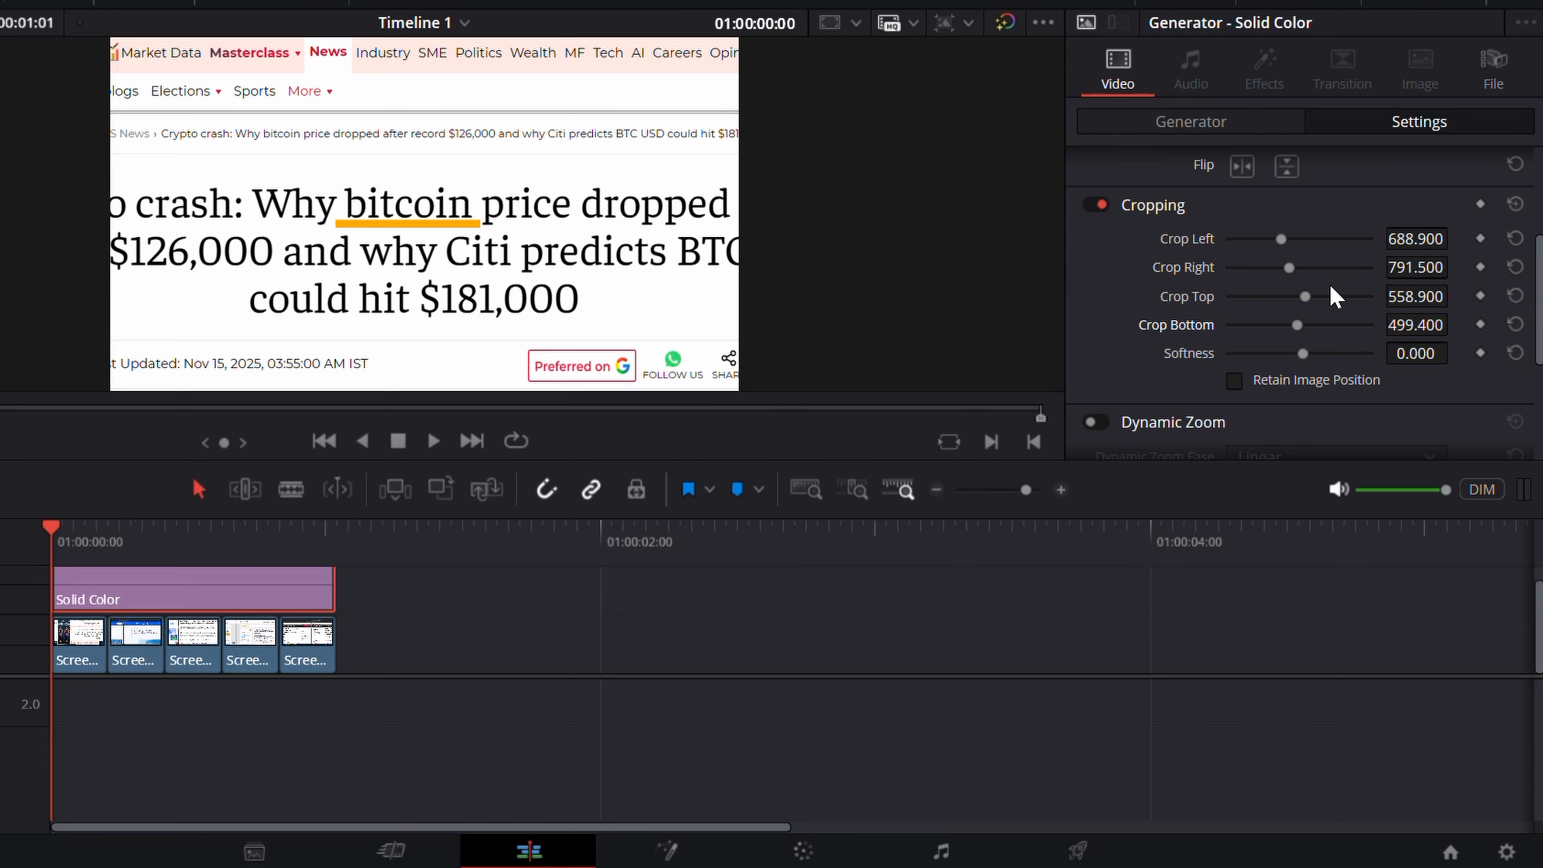
{"action": "left_click", "coordinate": [1481, 268]}
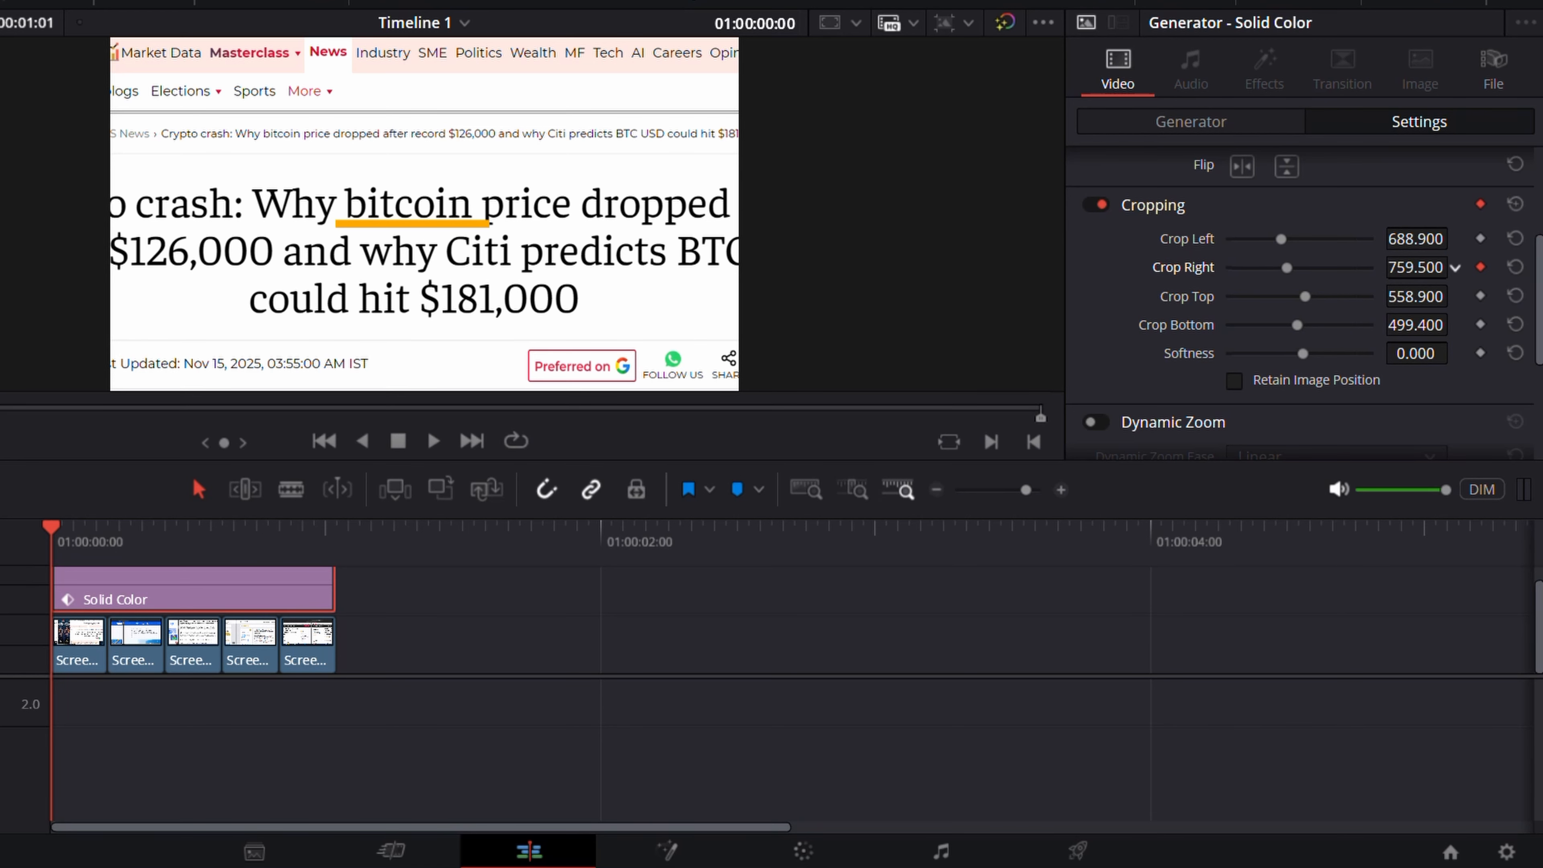
{"action": "left_click_drag", "start_coordinate": [1294, 267], "coordinate": [1315, 268]}
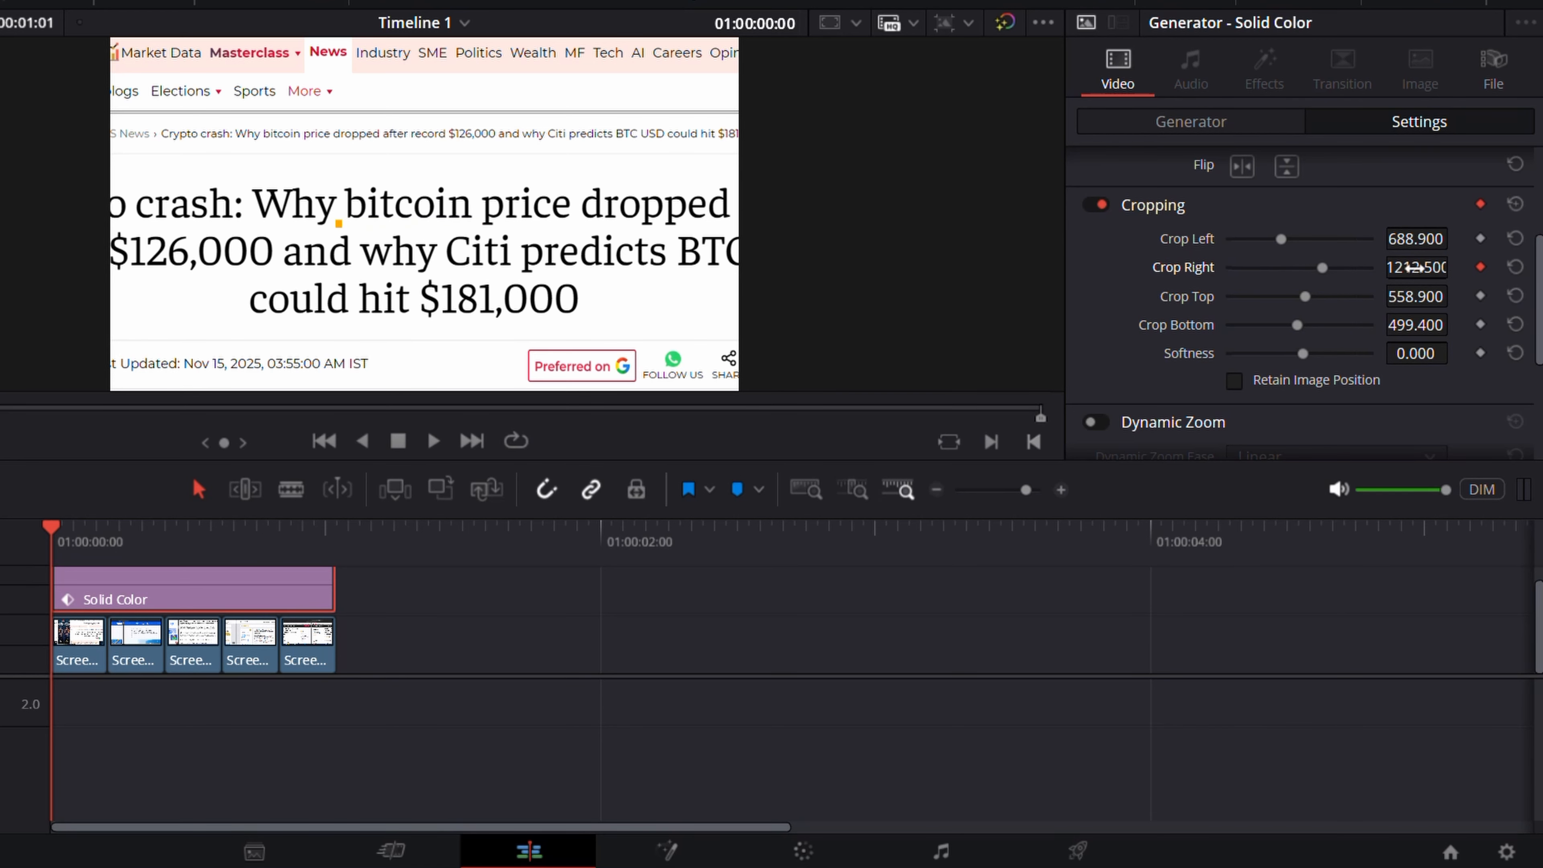
- Set Crop Right to 756.5 at 01:00:01:01 so the underline grows beneath the word by the end of the clips
{"action": "left_click_drag", "start_coordinate": [152, 543], "coordinate": [336, 551]}
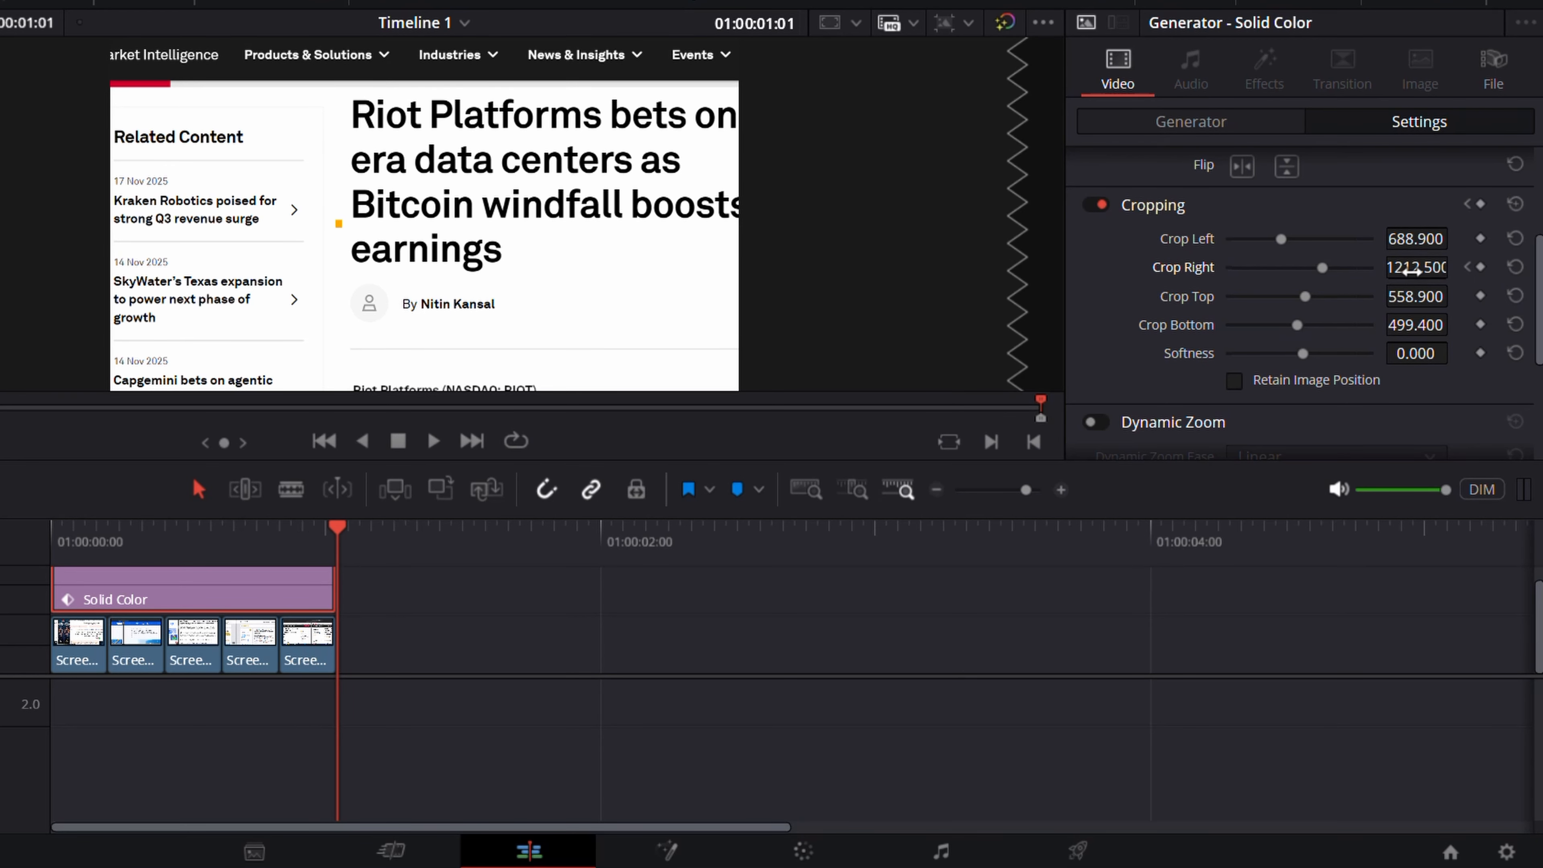
{"action": "left_click_drag", "start_coordinate": [1308, 268], "coordinate": [1289, 268]}
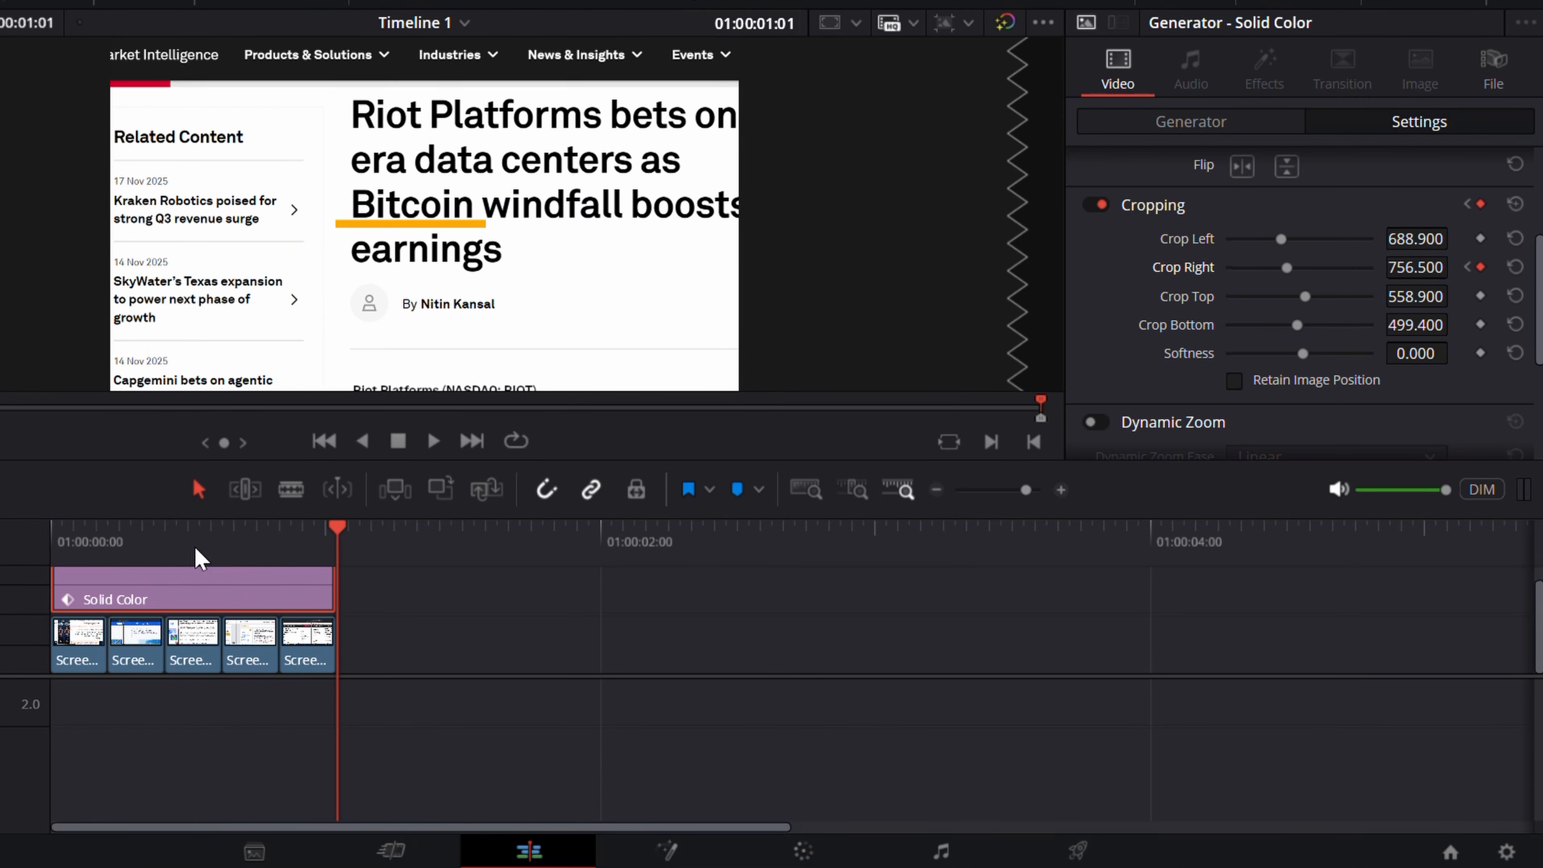
{"action": "mouse_move", "coordinate": [195, 547]}
{"action": "left_mouse_down"}
{"action": "mouse_move", "coordinate": [129, 533]}
{"action": "mouse_move", "coordinate": [293, 536]}
{"action": "mouse_move", "coordinate": [72, 551]}
{"action": "mouse_move", "coordinate": [242, 542]}
{"action": "mouse_move", "coordinate": [189, 550]}
{"action": "left_mouse_up"}
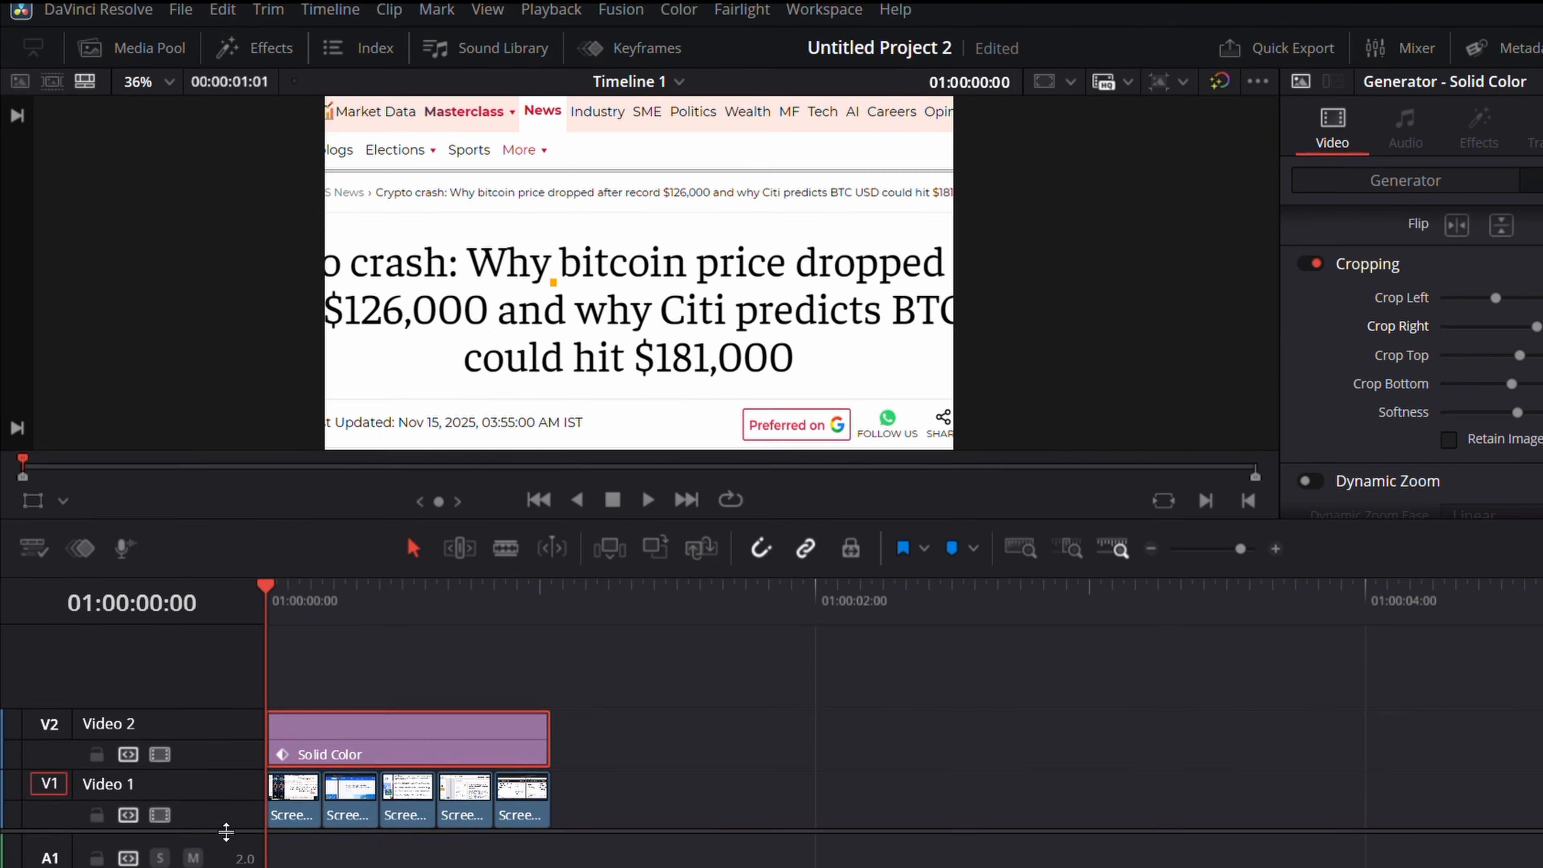
- Add an Adjustment Clip on a new video track above the Solid Color clip and trim its end to match the clips below
{"action": "left_click_drag", "start_coordinate": [223, 833], "coordinate": [223, 827]}
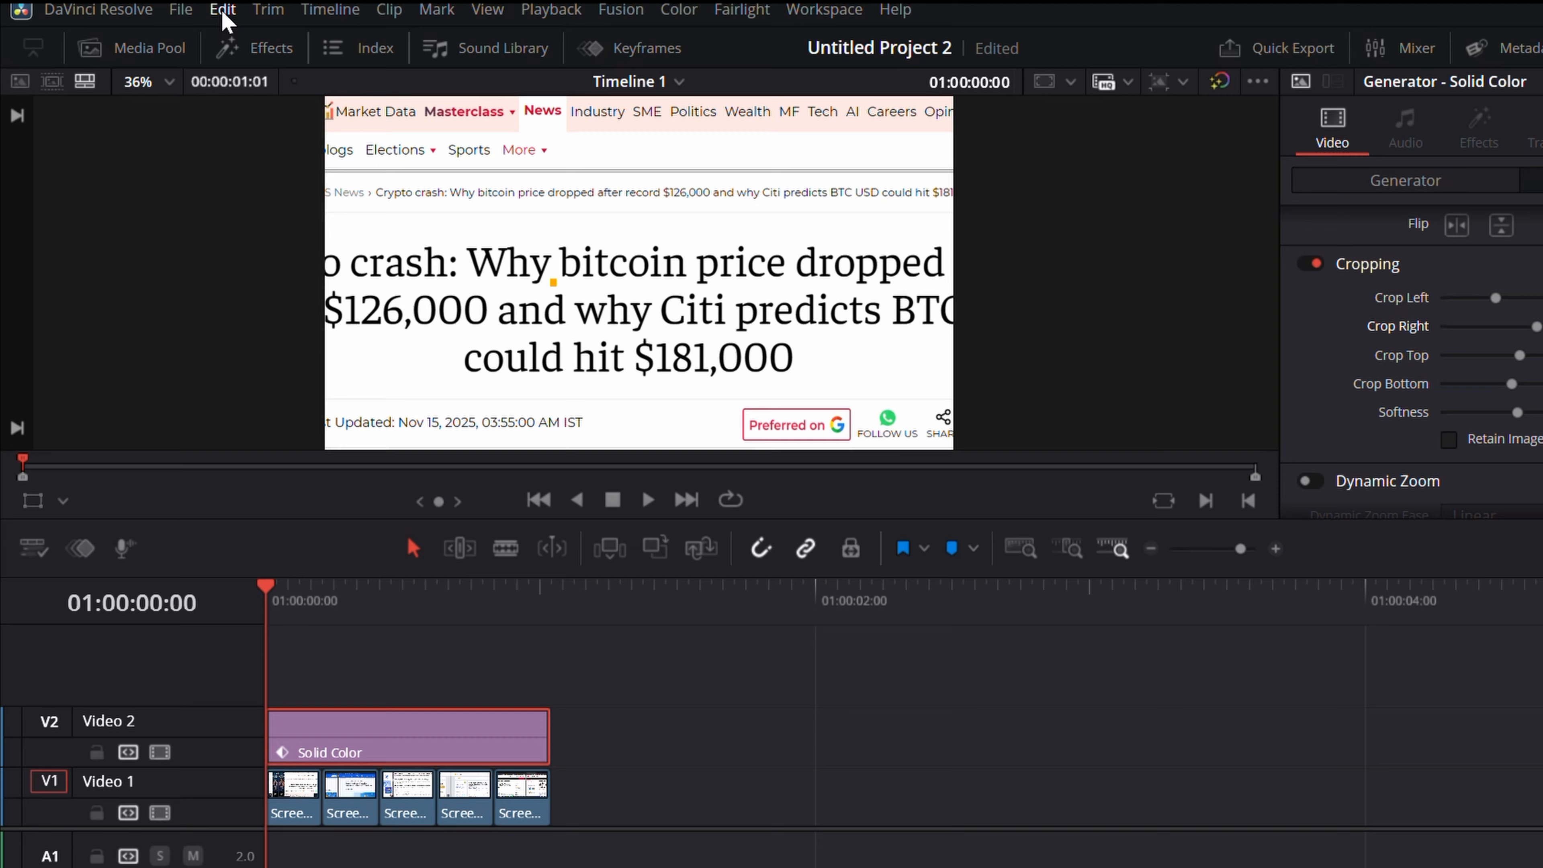
{"action": "left_click", "coordinate": [259, 55]}
{"action": "left_click", "coordinate": [412, 125]}
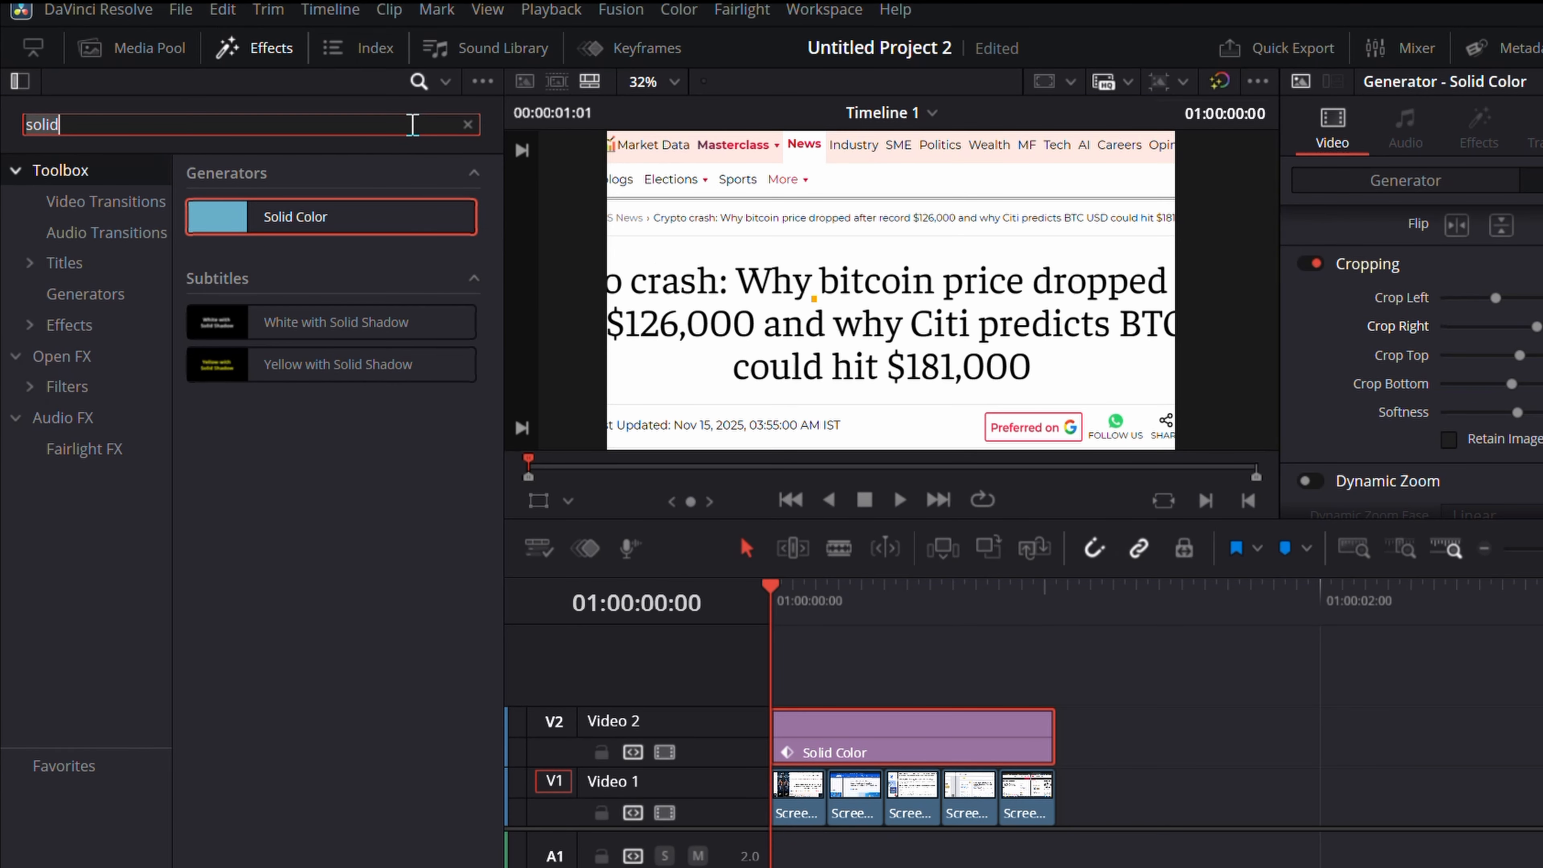
{"action": "key", "text": "ctrl+a"}
{"action": "type", "text": "adj"}
{"action": "left_click_drag", "start_coordinate": [310, 216], "coordinate": [895, 684]}
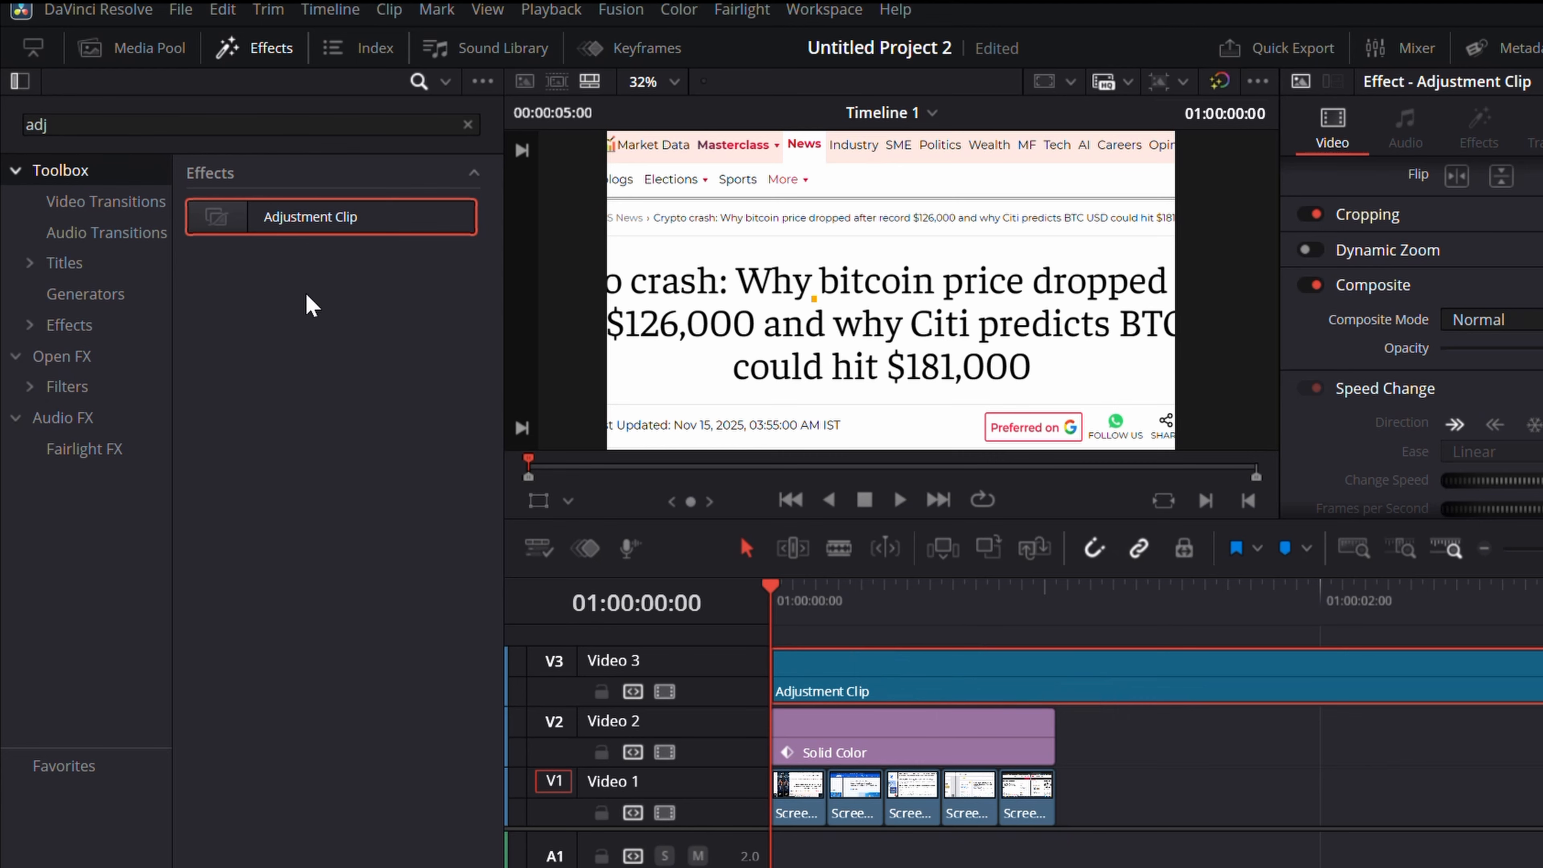
{"action": "left_click", "coordinate": [467, 125]}
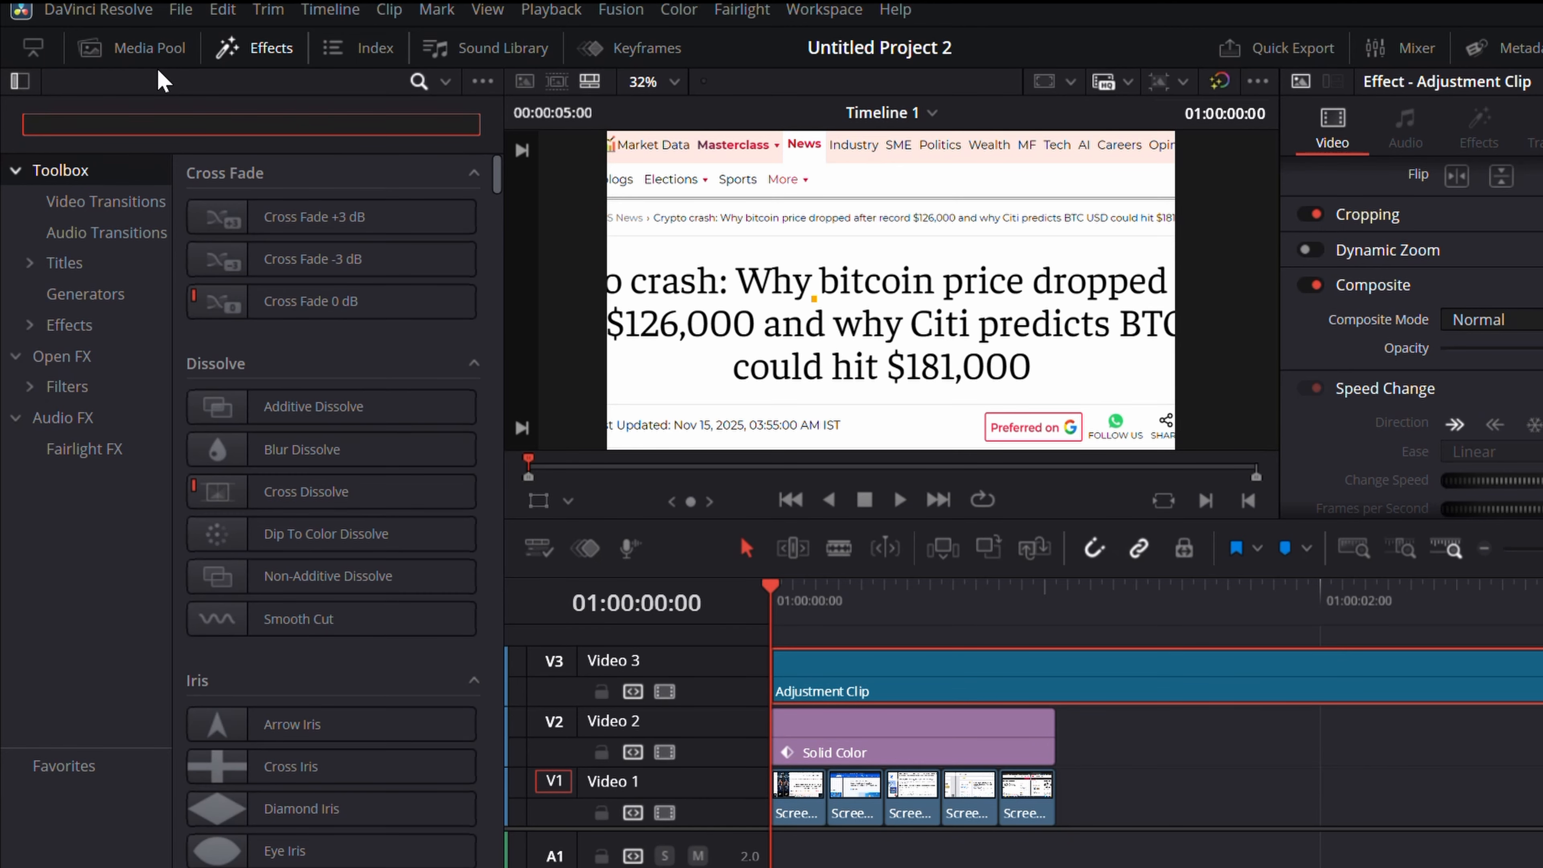
{"action": "left_click", "coordinate": [272, 50]}
{"action": "left_click_drag", "start_coordinate": [1539, 679], "coordinate": [550, 681]}
{"action": "left_click", "coordinate": [379, 602]}
- Open the adjustment clip in Fusion at frame 5 and insert a strong Blur node between MediaIn1 and MediaOut1
{"action": "left_click_drag", "start_coordinate": [275, 551], "coordinate": [214, 550]}
{"action": "left_click", "coordinate": [281, 623]}
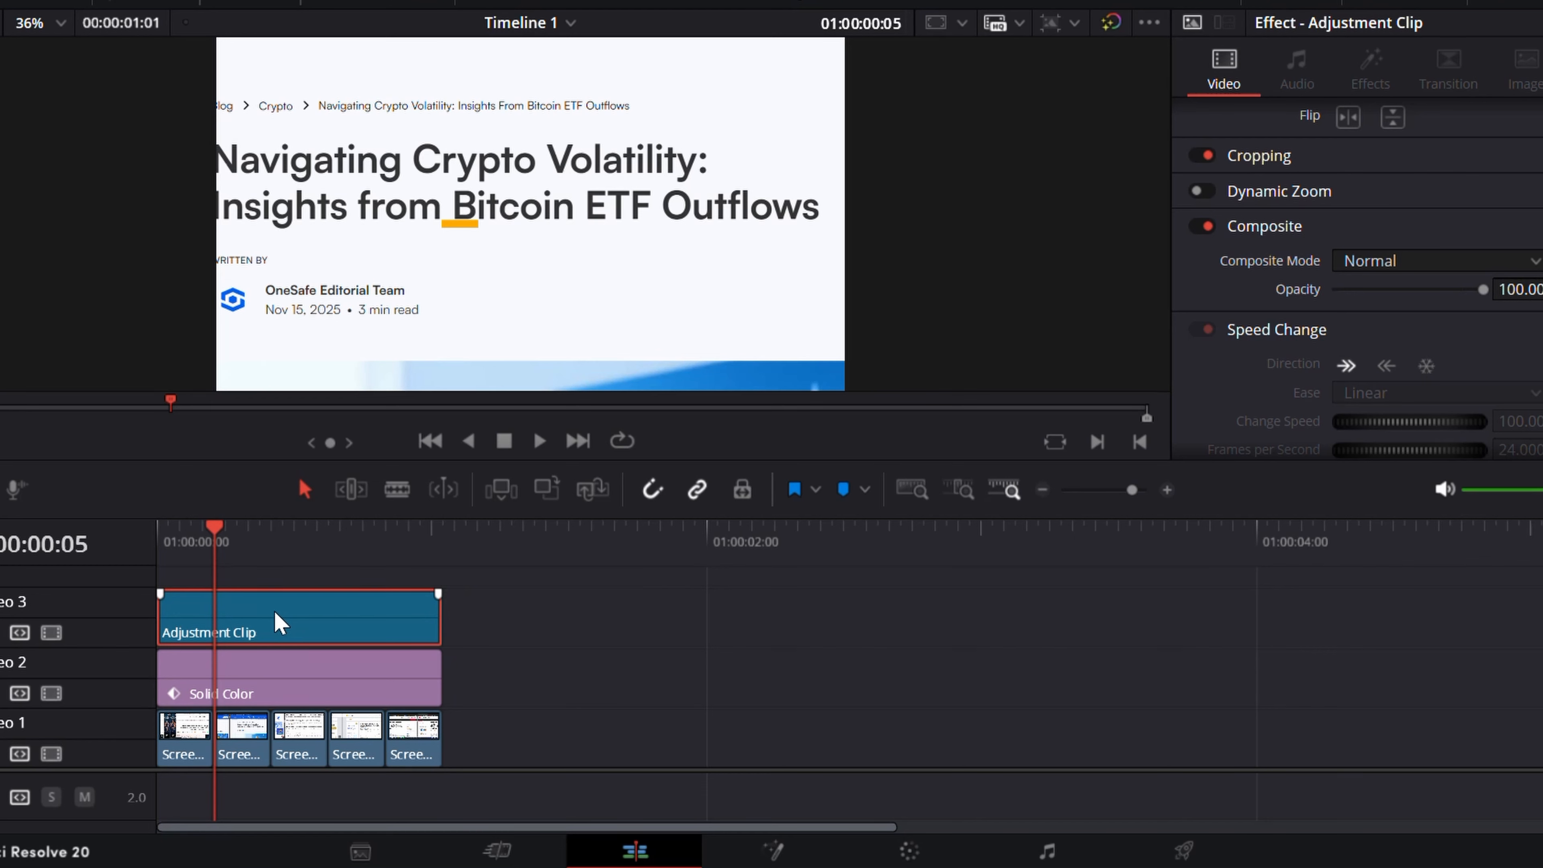
{"action": "right_click", "coordinate": [281, 622]}
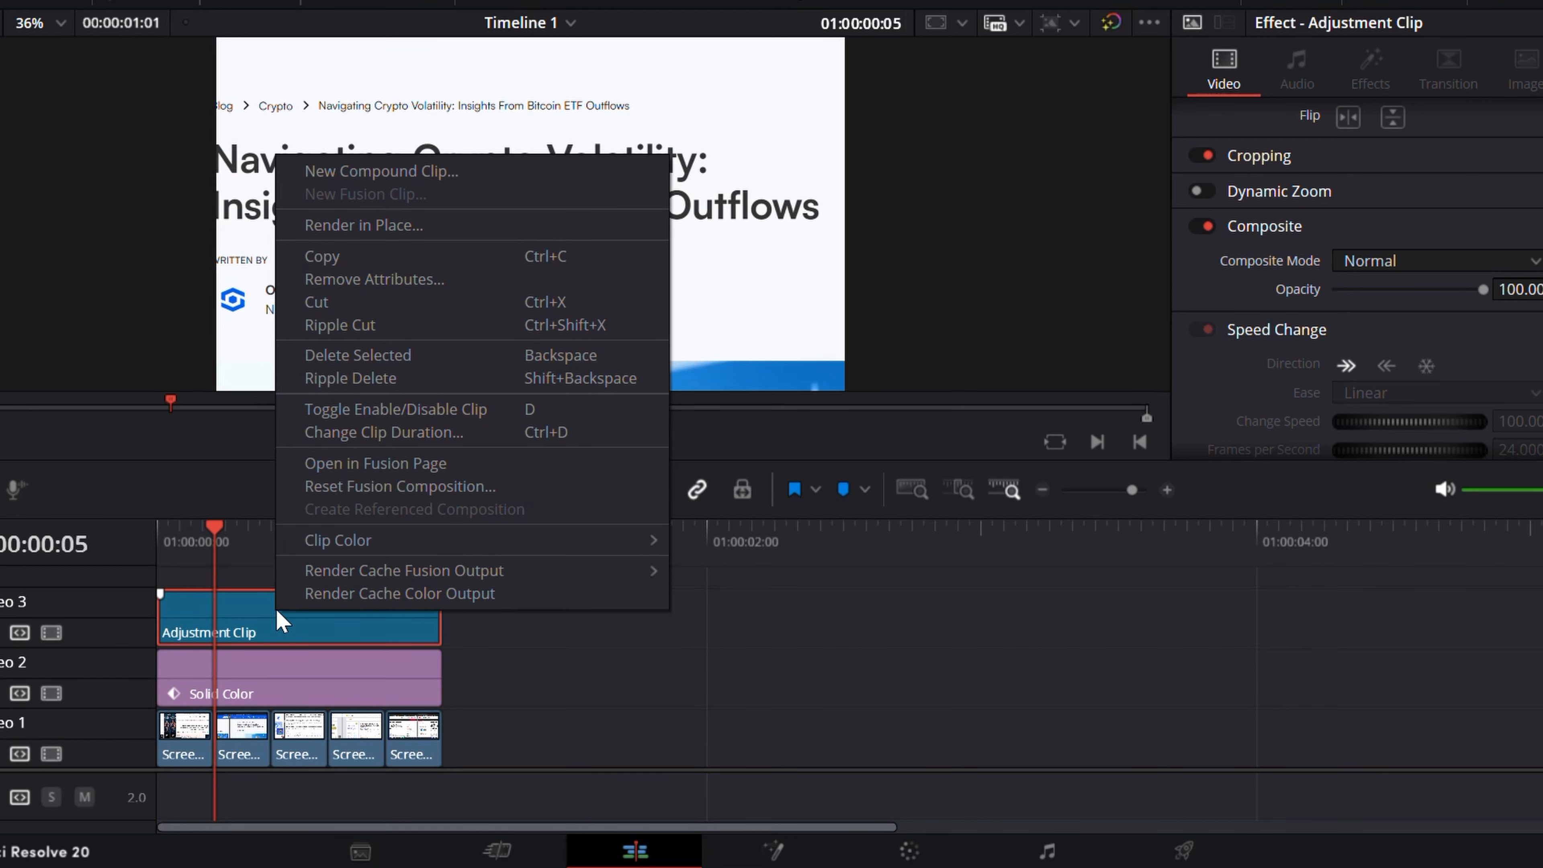
{"action": "left_click", "coordinate": [359, 459]}
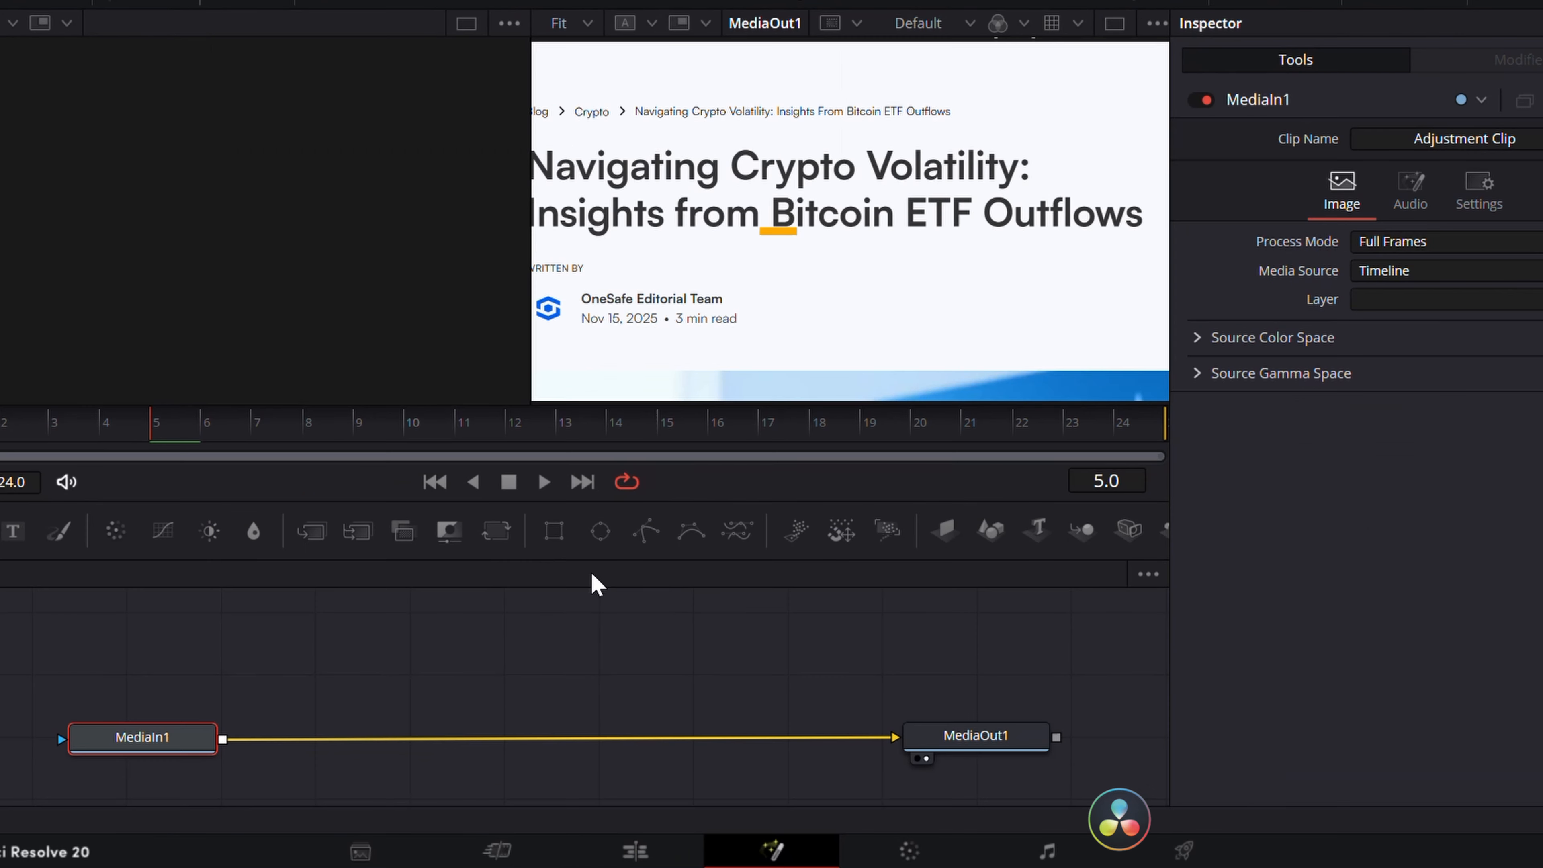
{"action": "left_click_drag", "start_coordinate": [252, 531], "coordinate": [395, 739]}
{"action": "left_click_drag", "start_coordinate": [1358, 287], "coordinate": [1389, 287]}
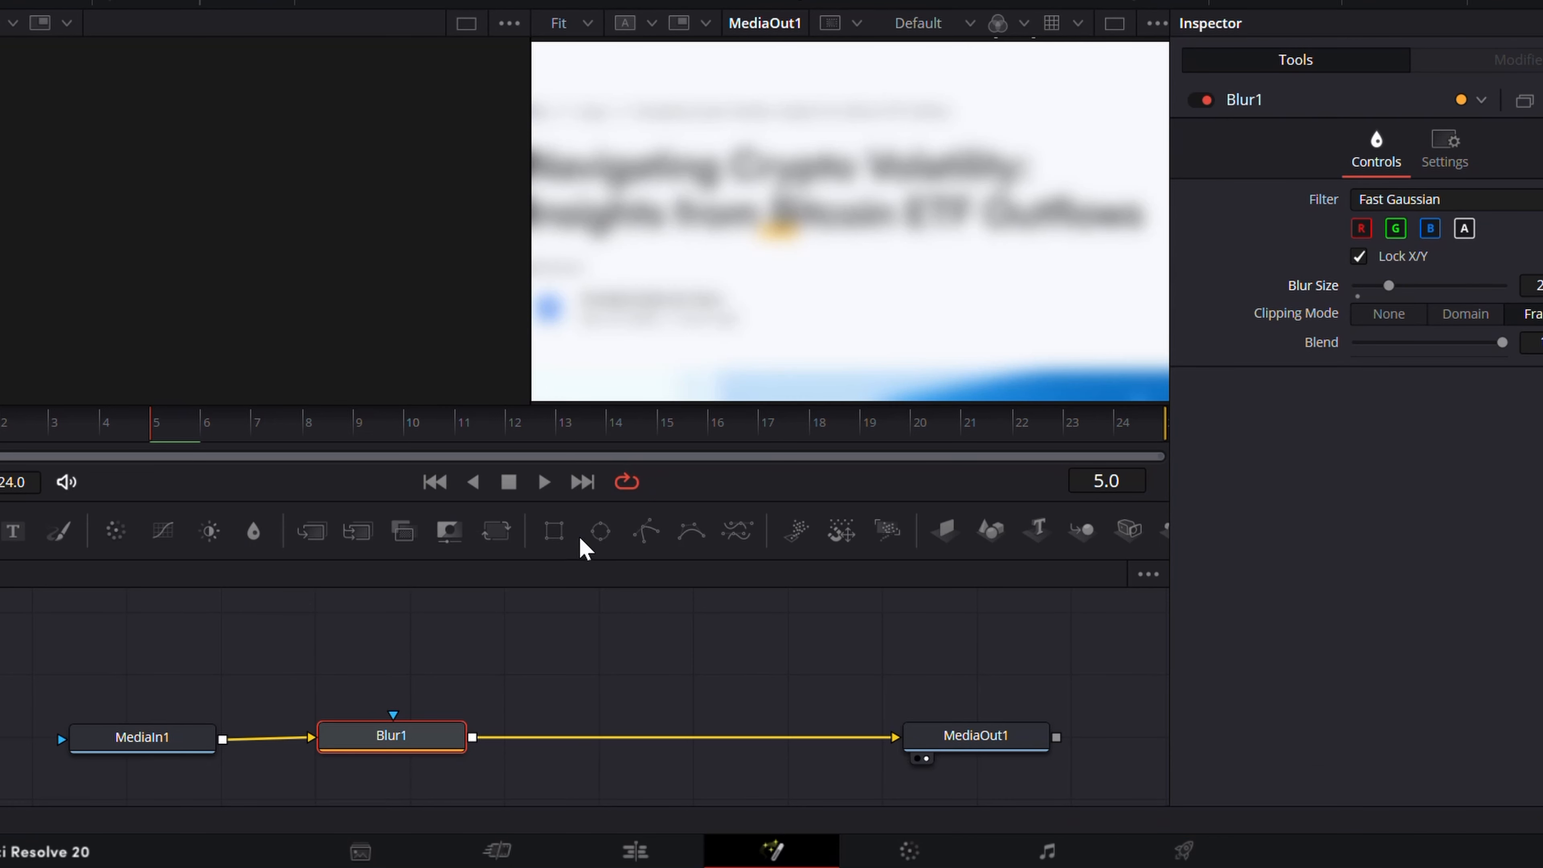
- Mask the blur with an inverted Rectangle, shrunk and moved so the word "Bitcoin" stays sharp inside it
{"action": "left_click_drag", "start_coordinate": [559, 542], "coordinate": [393, 715]}
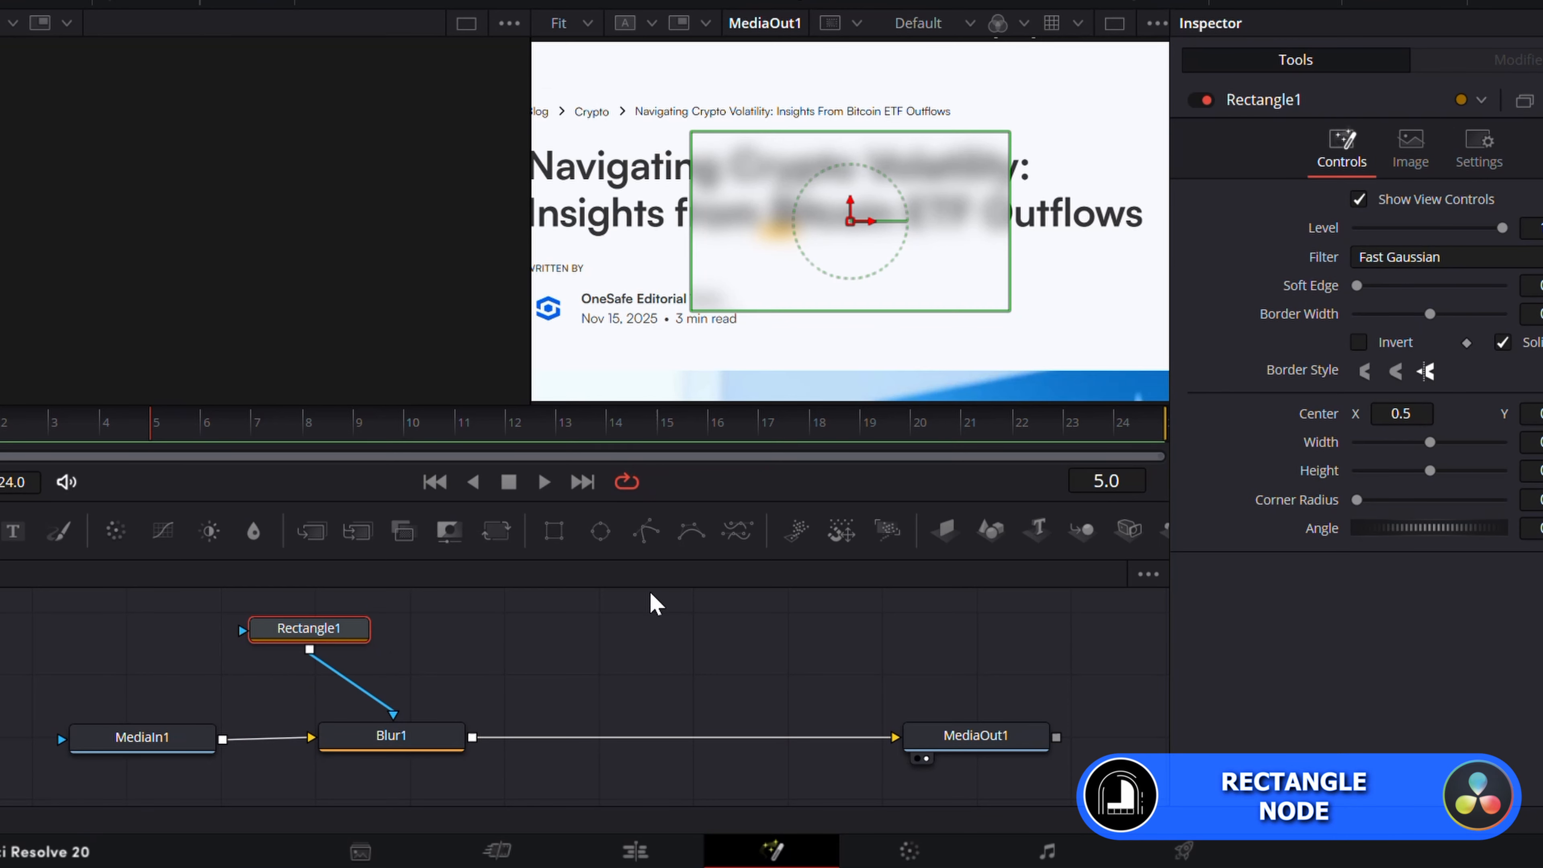
{"action": "left_click_drag", "start_coordinate": [1009, 310], "coordinate": [930, 258]}
{"action": "left_click", "coordinate": [1358, 342]}
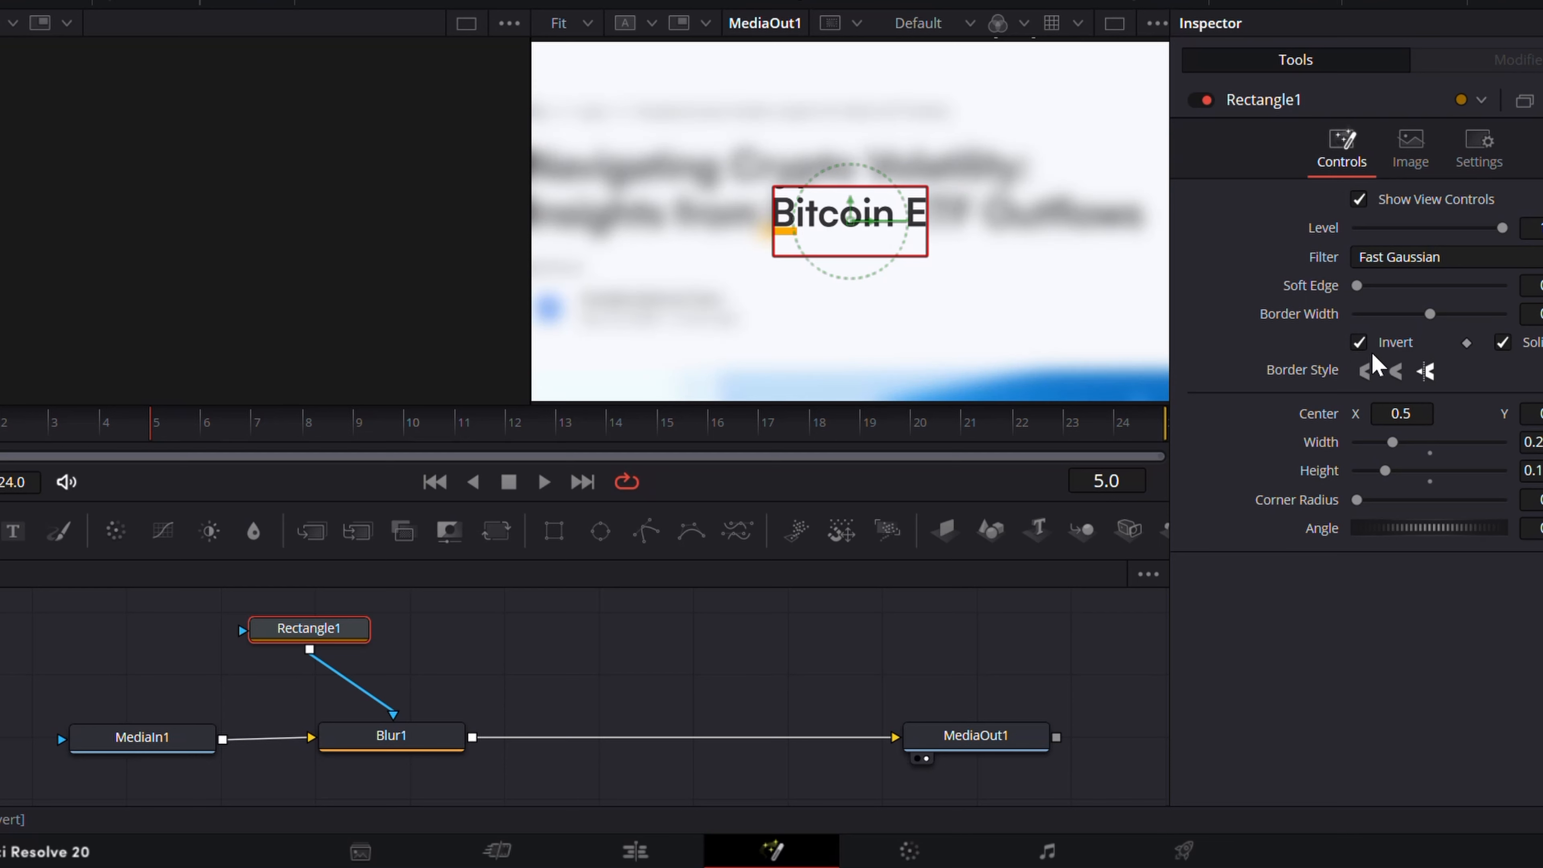
{"action": "mouse_move", "coordinate": [849, 225]}
{"action": "left_mouse_down"}
{"action": "mouse_move", "coordinate": [795, 208]}
{"action": "mouse_move", "coordinate": [833, 215]}
{"action": "left_mouse_up"}
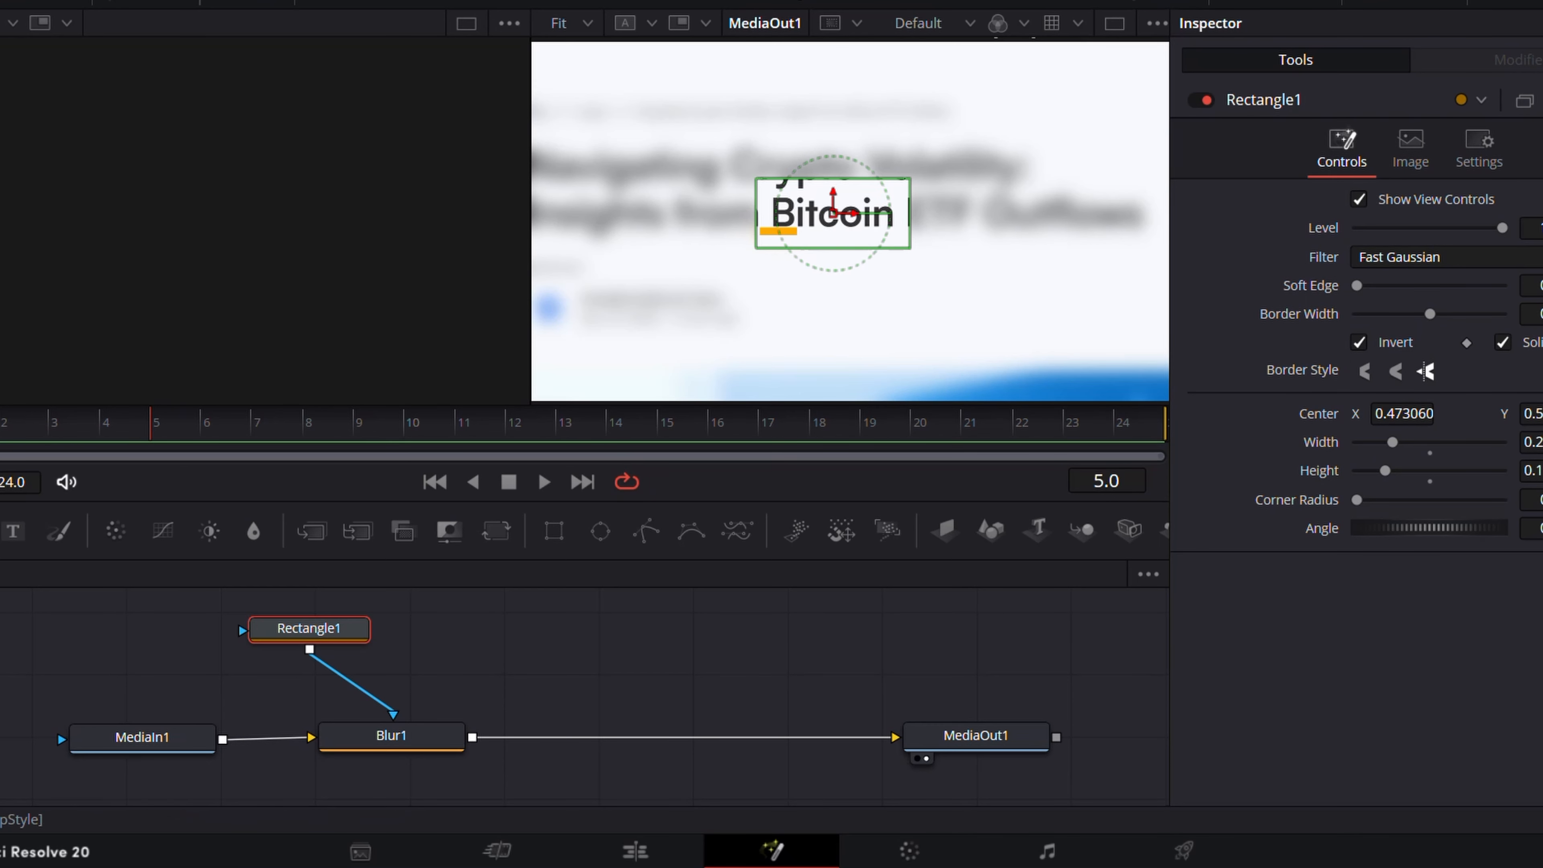
- Soften the rectangle mask's edge slightly and reduce the Blur node's size for a lighter blur
{"action": "left_click_drag", "start_coordinate": [1357, 285], "coordinate": [1376, 285]}
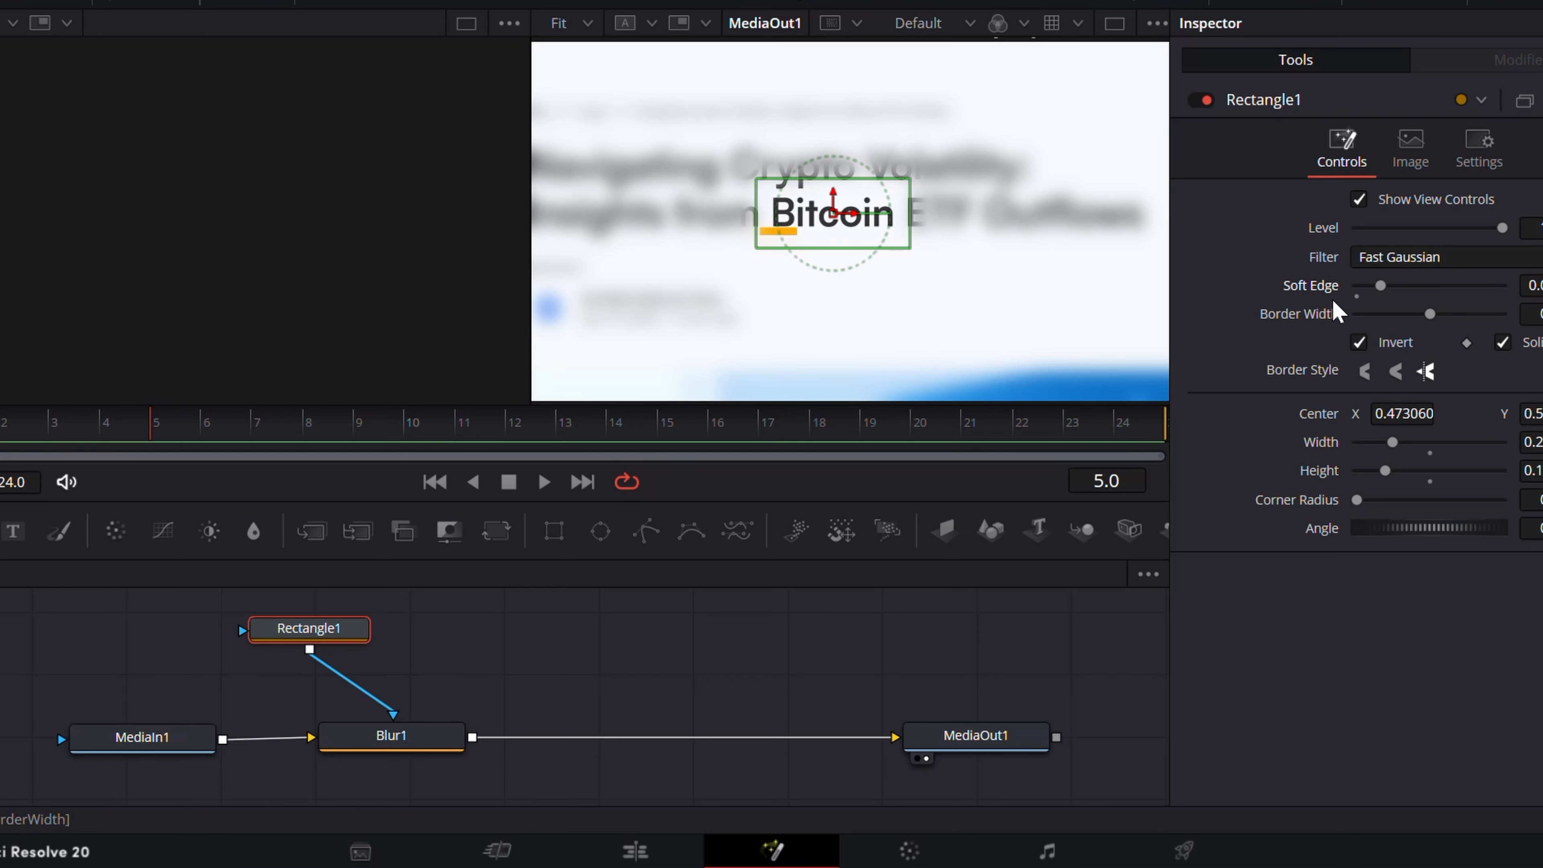
{"action": "left_click", "coordinate": [395, 734]}
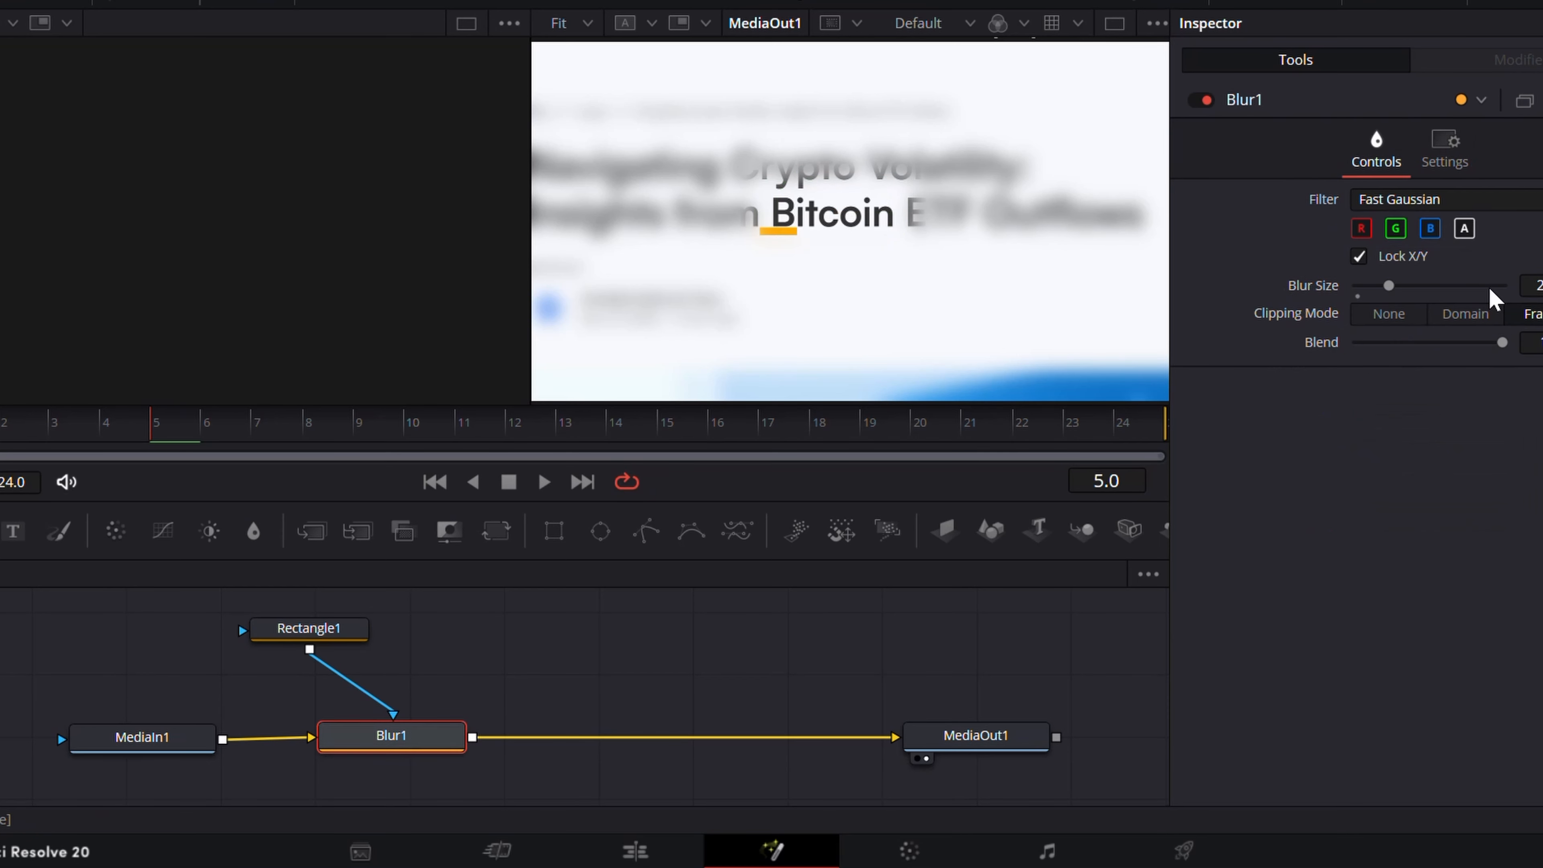
{"action": "left_click_drag", "start_coordinate": [1389, 285], "coordinate": [1367, 285]}
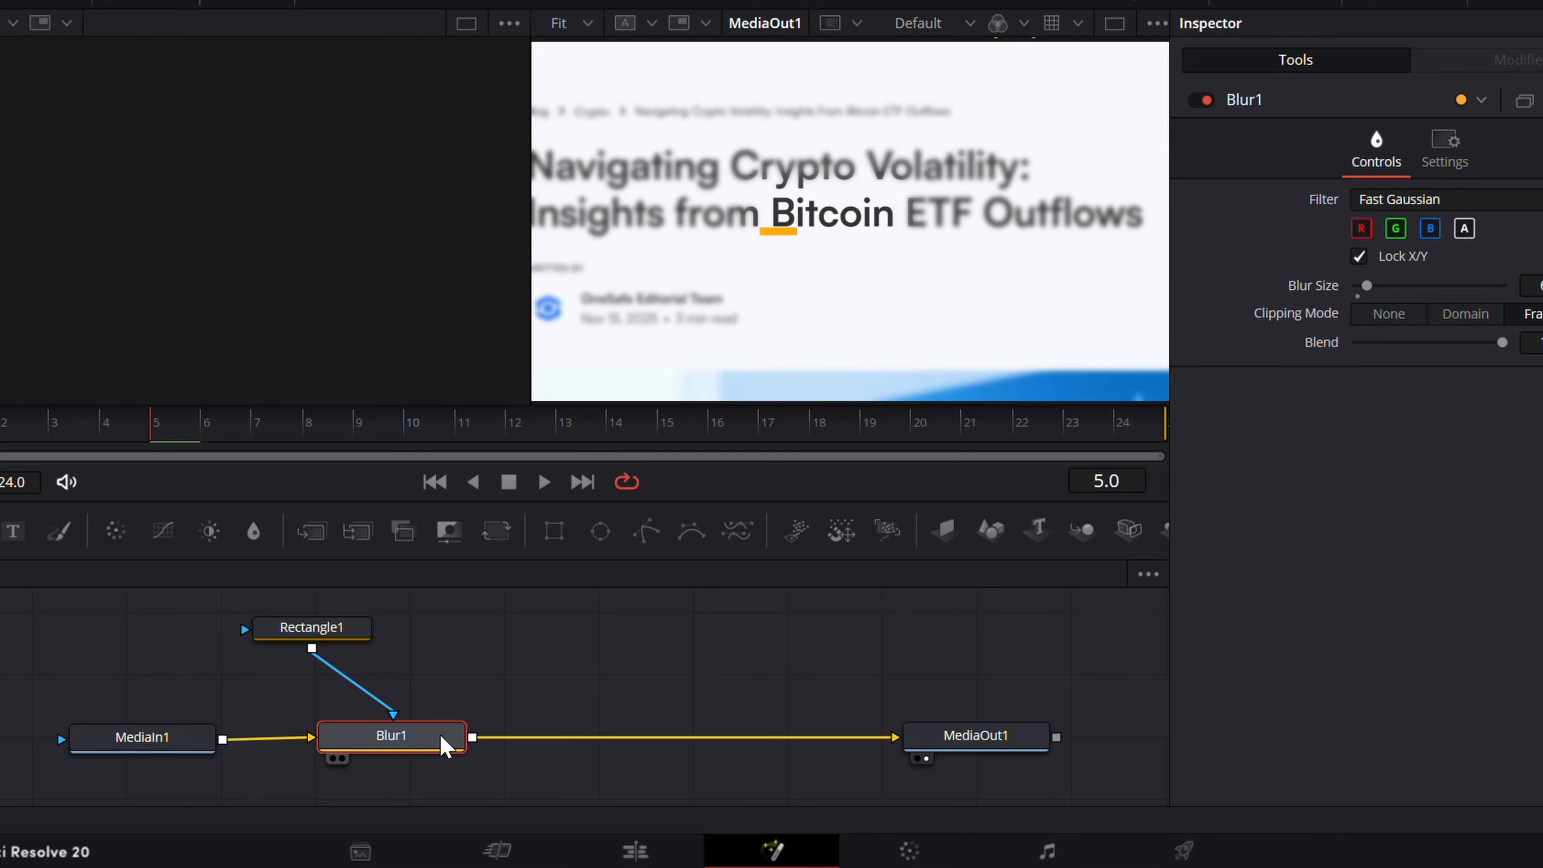
- Add a Vignette node after Blur1, with anamorphism at the slider's maximum and slightly increased size and softness
{"action": "key", "text": "shift+space"}
{"action": "type", "text": "vigne"}
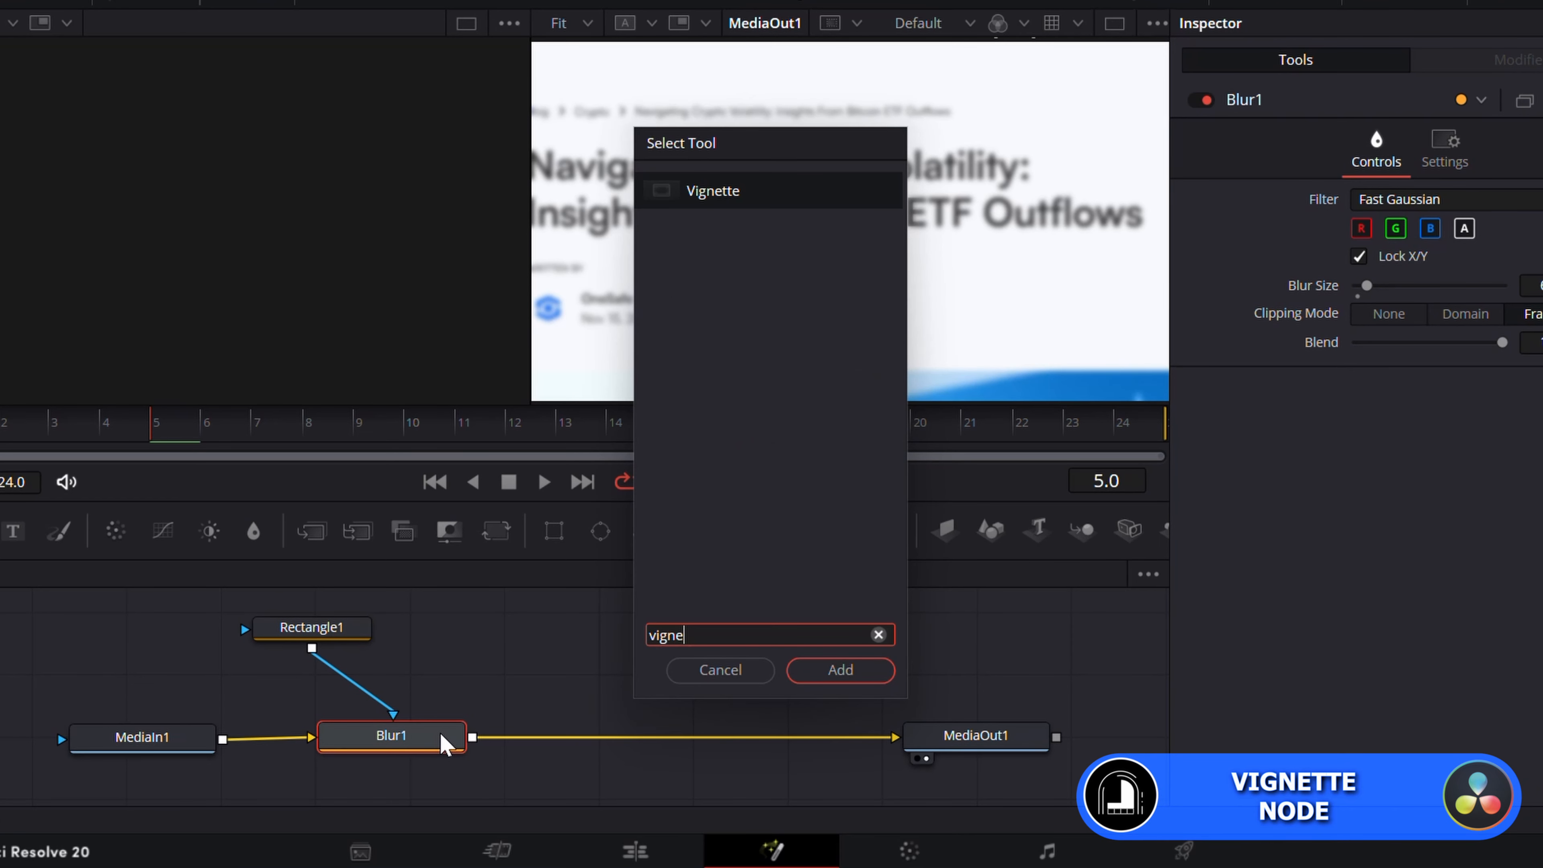
{"action": "left_click", "coordinate": [867, 672]}
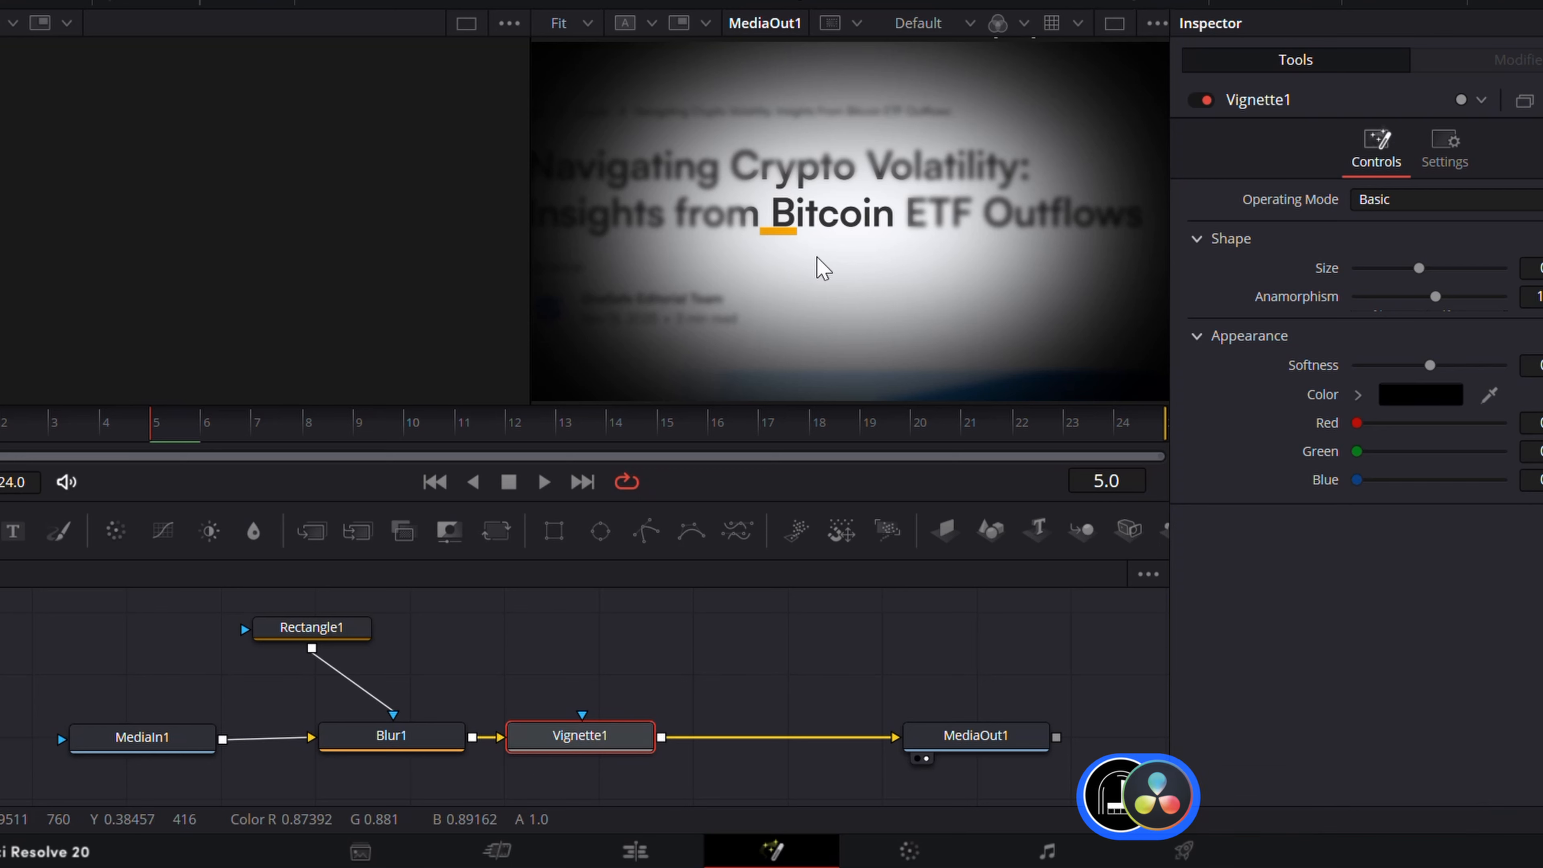
{"action": "left_click_drag", "start_coordinate": [1435, 296], "coordinate": [1499, 297]}
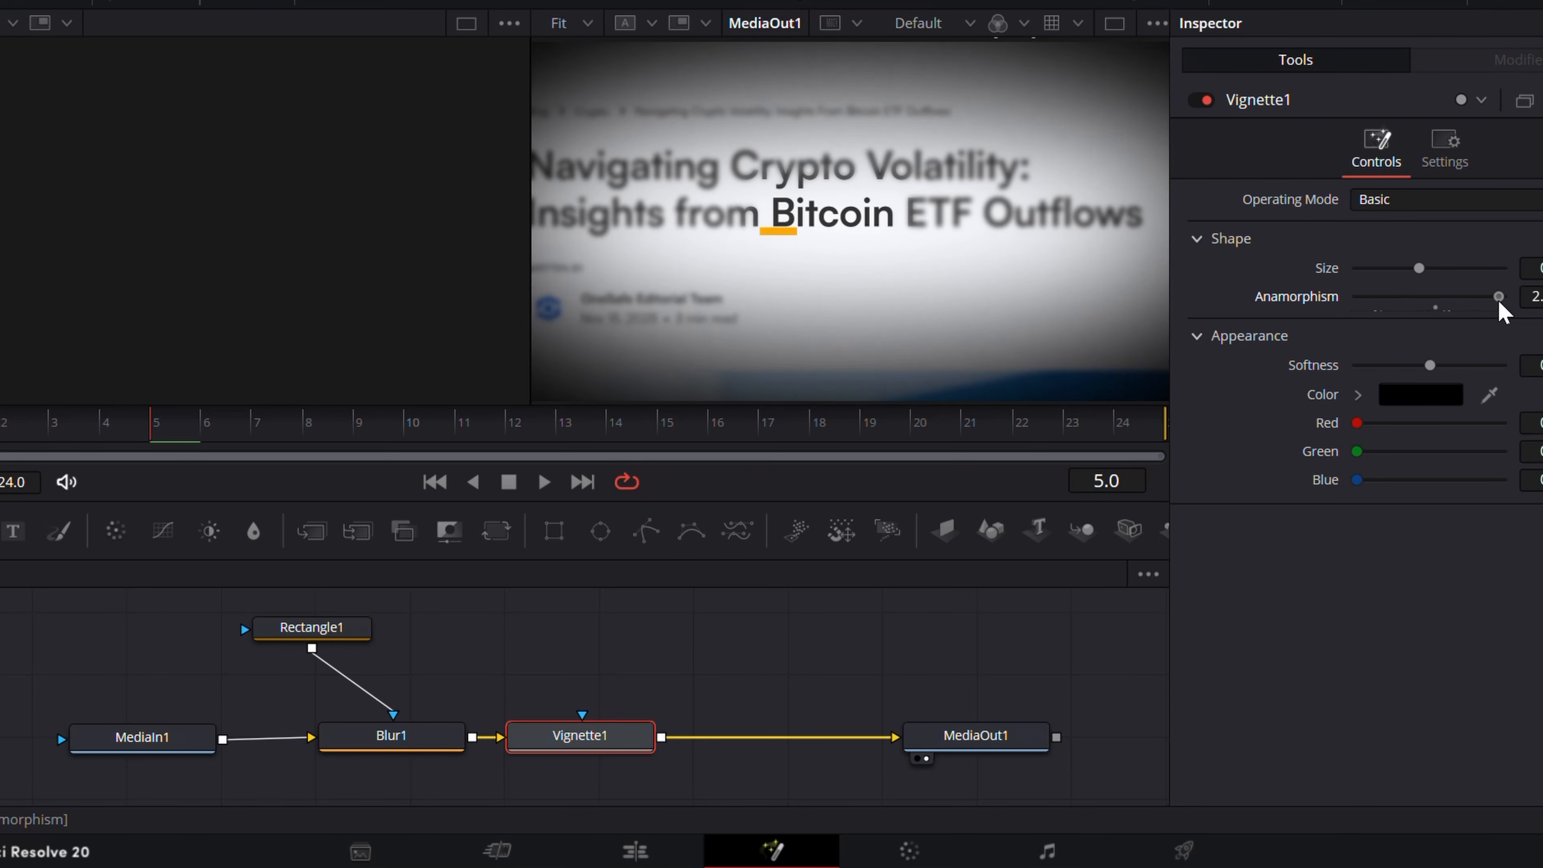
{"action": "left_click_drag", "start_coordinate": [1418, 268], "coordinate": [1452, 275]}
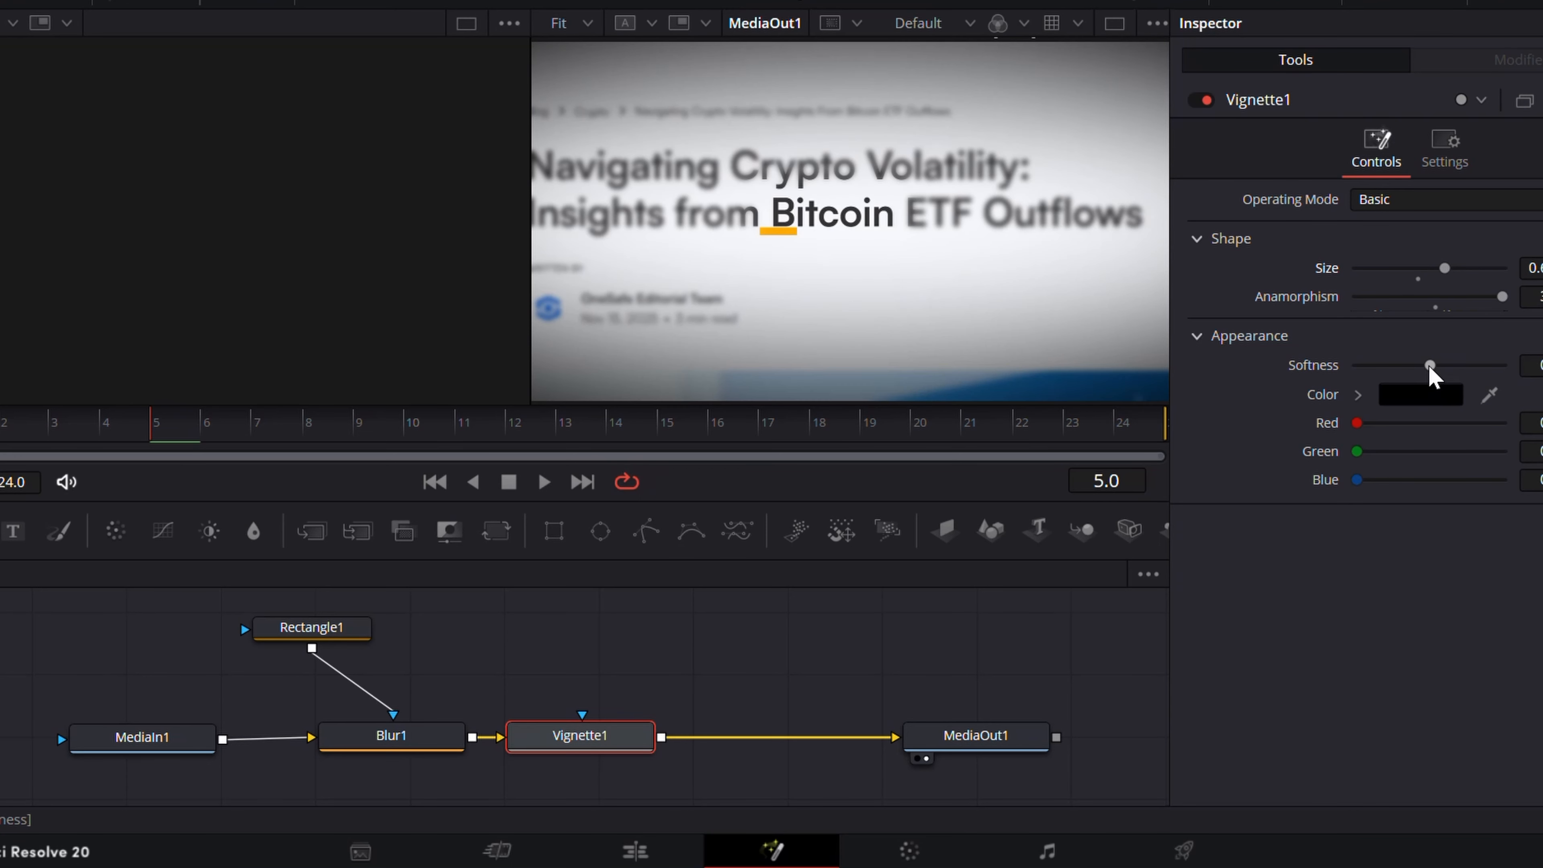
{"action": "left_click_drag", "start_coordinate": [1429, 365], "coordinate": [1444, 365]}
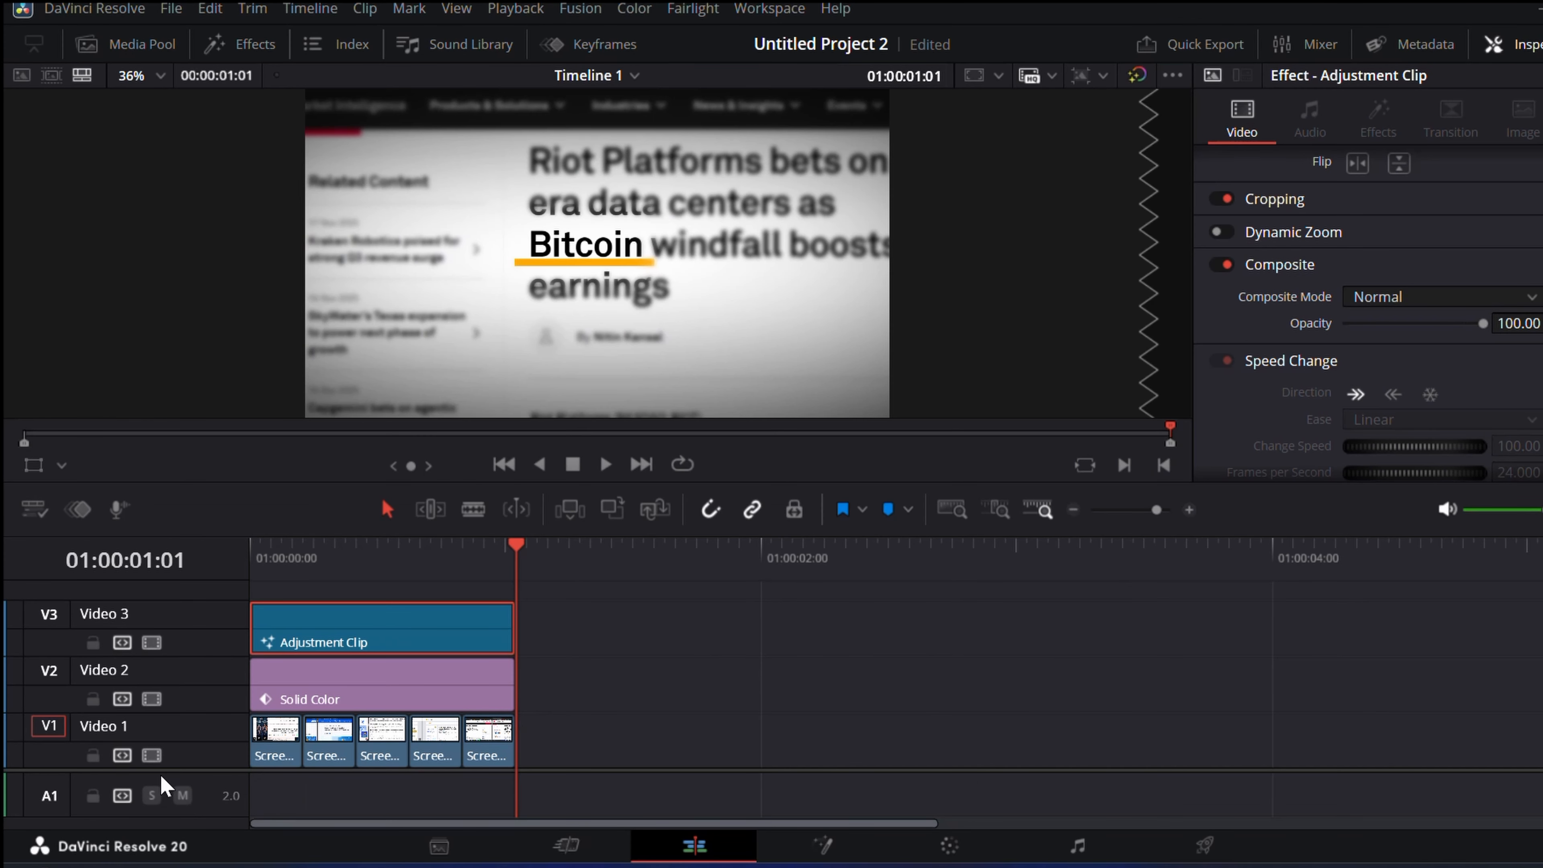
- Add the "Plastic Flashlight Switch.M" sound from the sound library's "flash" results to audio track 1, starting under the fifth screenshot
{"action": "scroll", "coordinate": [184, 704], "scroll_direction": "down", "scroll_amount": 2}
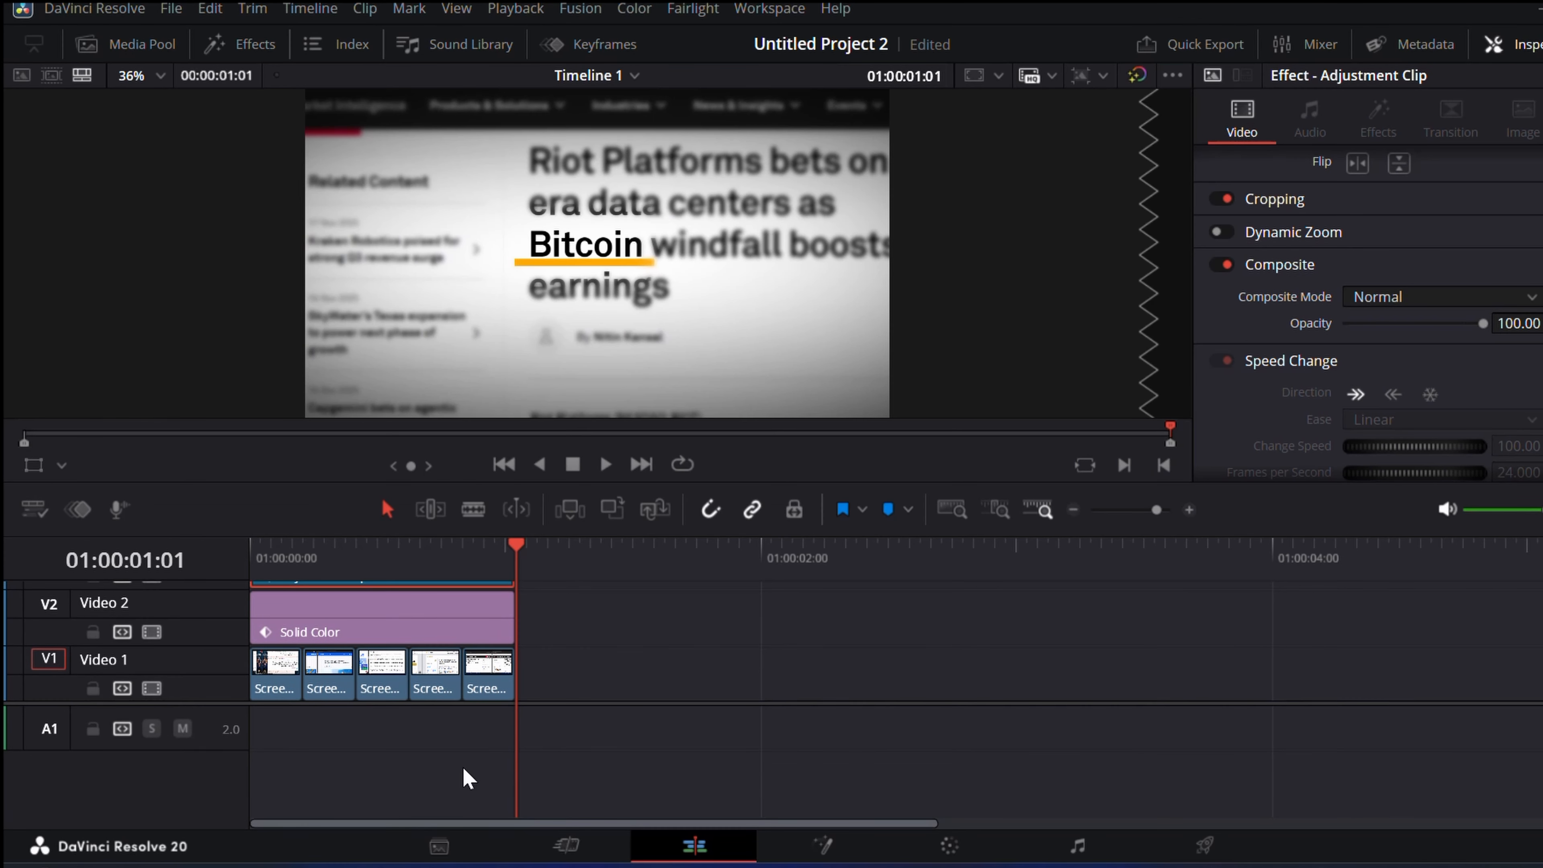
{"action": "left_click", "coordinate": [464, 46]}
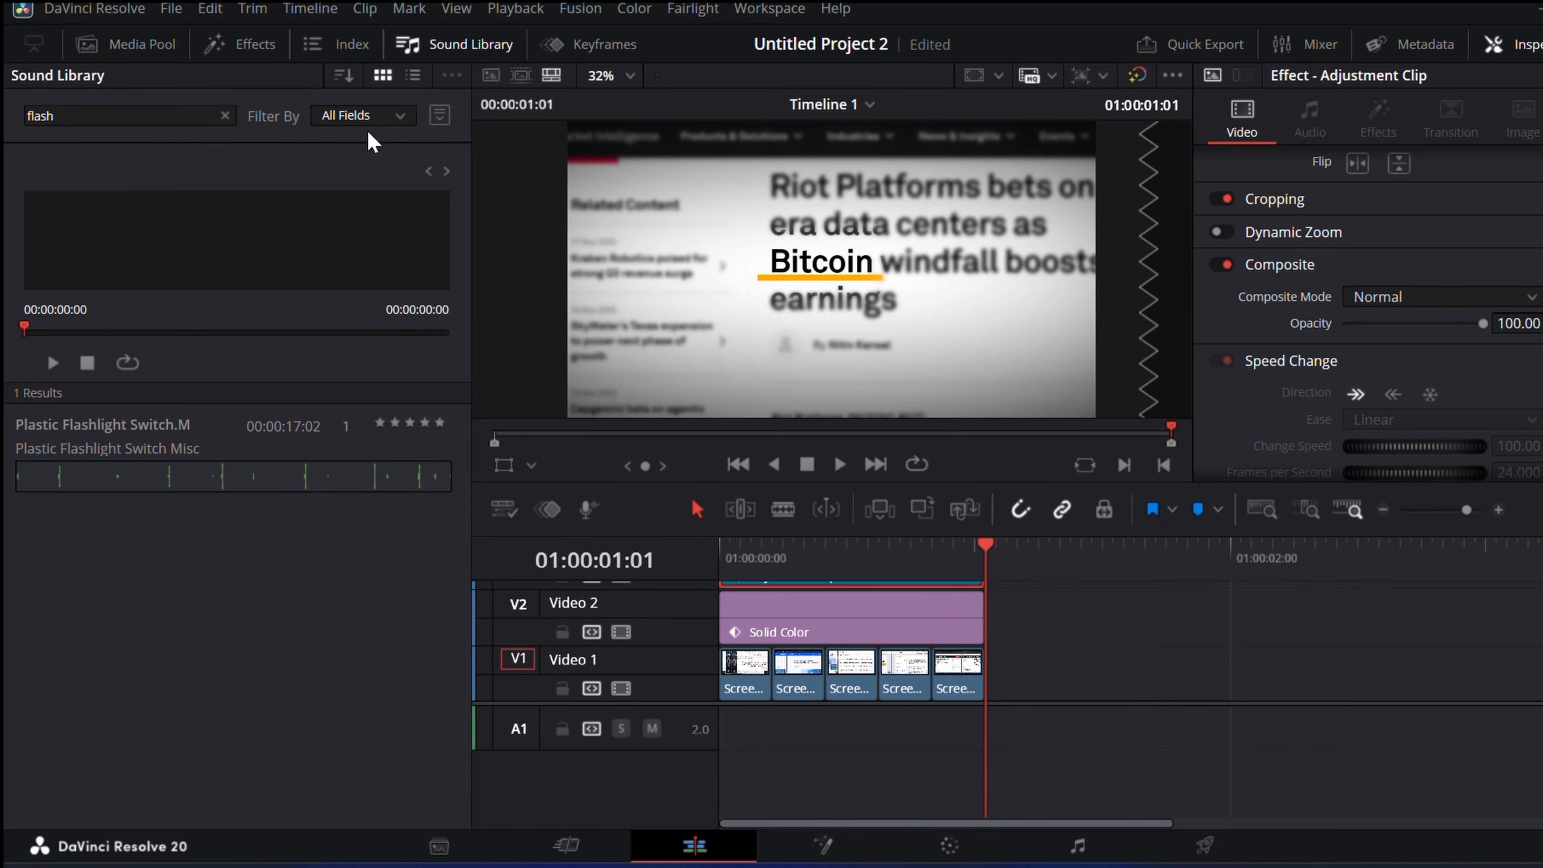
{"action": "left_click", "coordinate": [165, 114]}
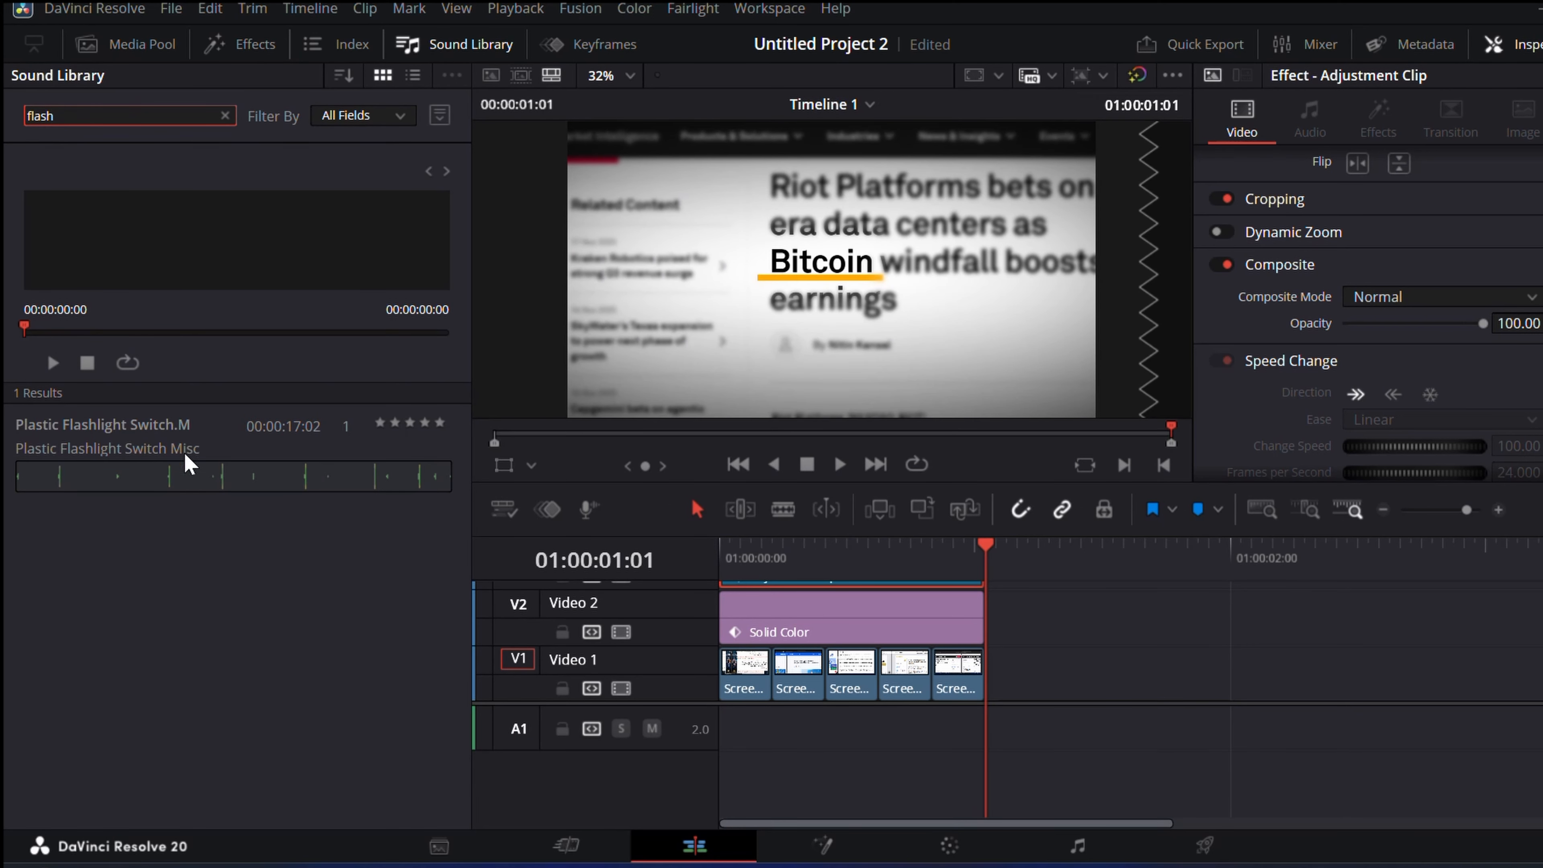
{"action": "left_click_drag", "start_coordinate": [156, 472], "coordinate": [935, 720]}
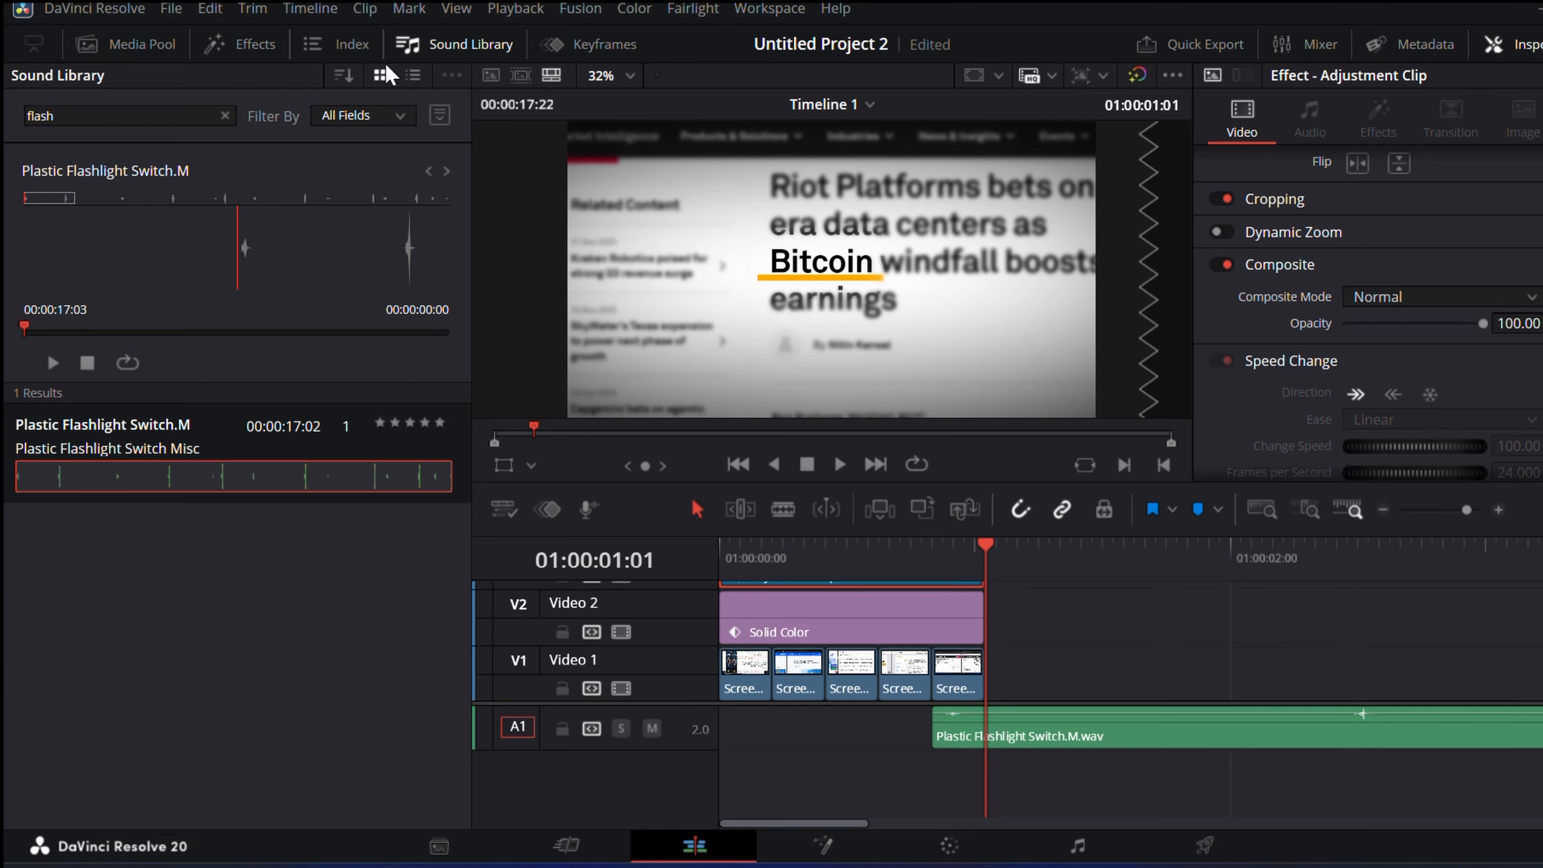
- Close the sound library and play the timeline from the flashlight sound's start beneath the fifth screenshot
{"action": "left_click", "coordinate": [425, 44]}
{"action": "left_click", "coordinate": [465, 551]}
{"action": "key", "text": "space"}
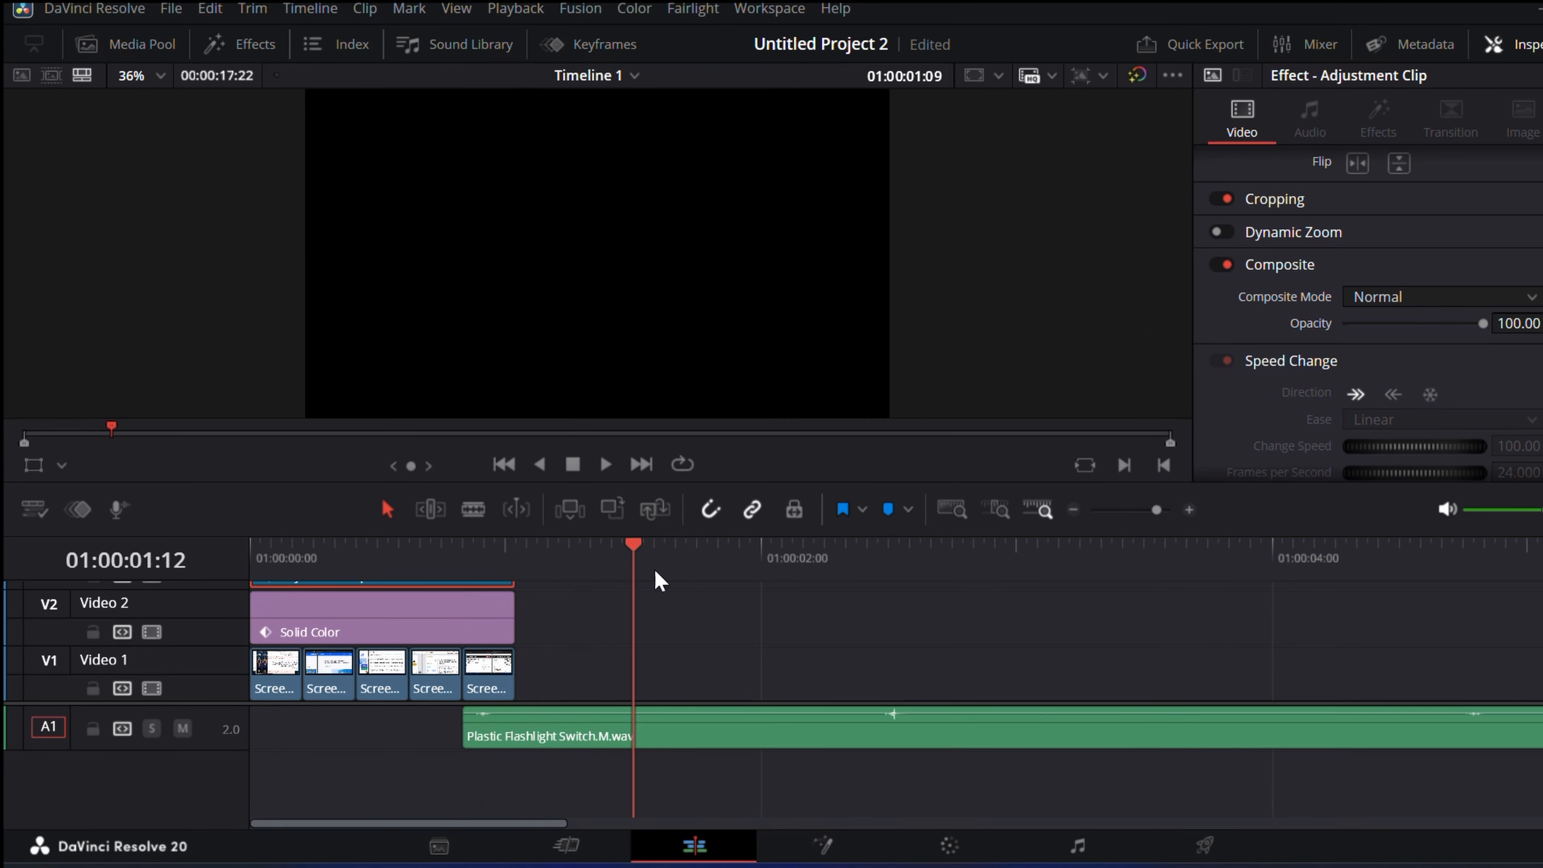
{"action": "left_click", "coordinate": [465, 551]}
{"action": "left_click", "coordinate": [465, 551]}
{"action": "left_click", "coordinate": [471, 554]}
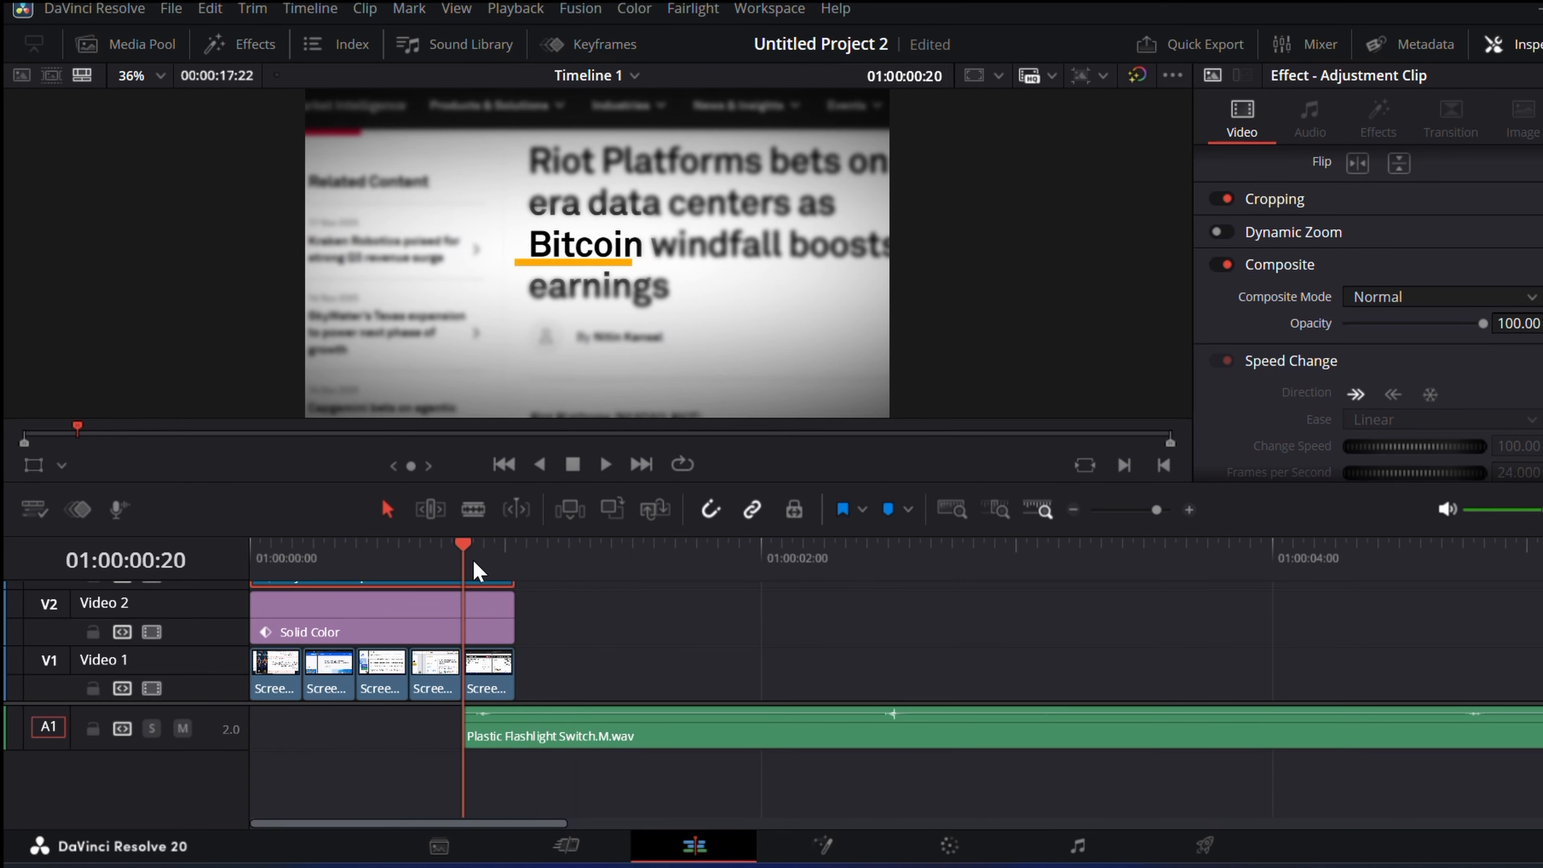
{"action": "key", "text": "space"}
- Split the flashlight sound at 01:00:01:01, where the fifth screenshot ends, and delete the remainder
{"action": "key", "text": "b"}
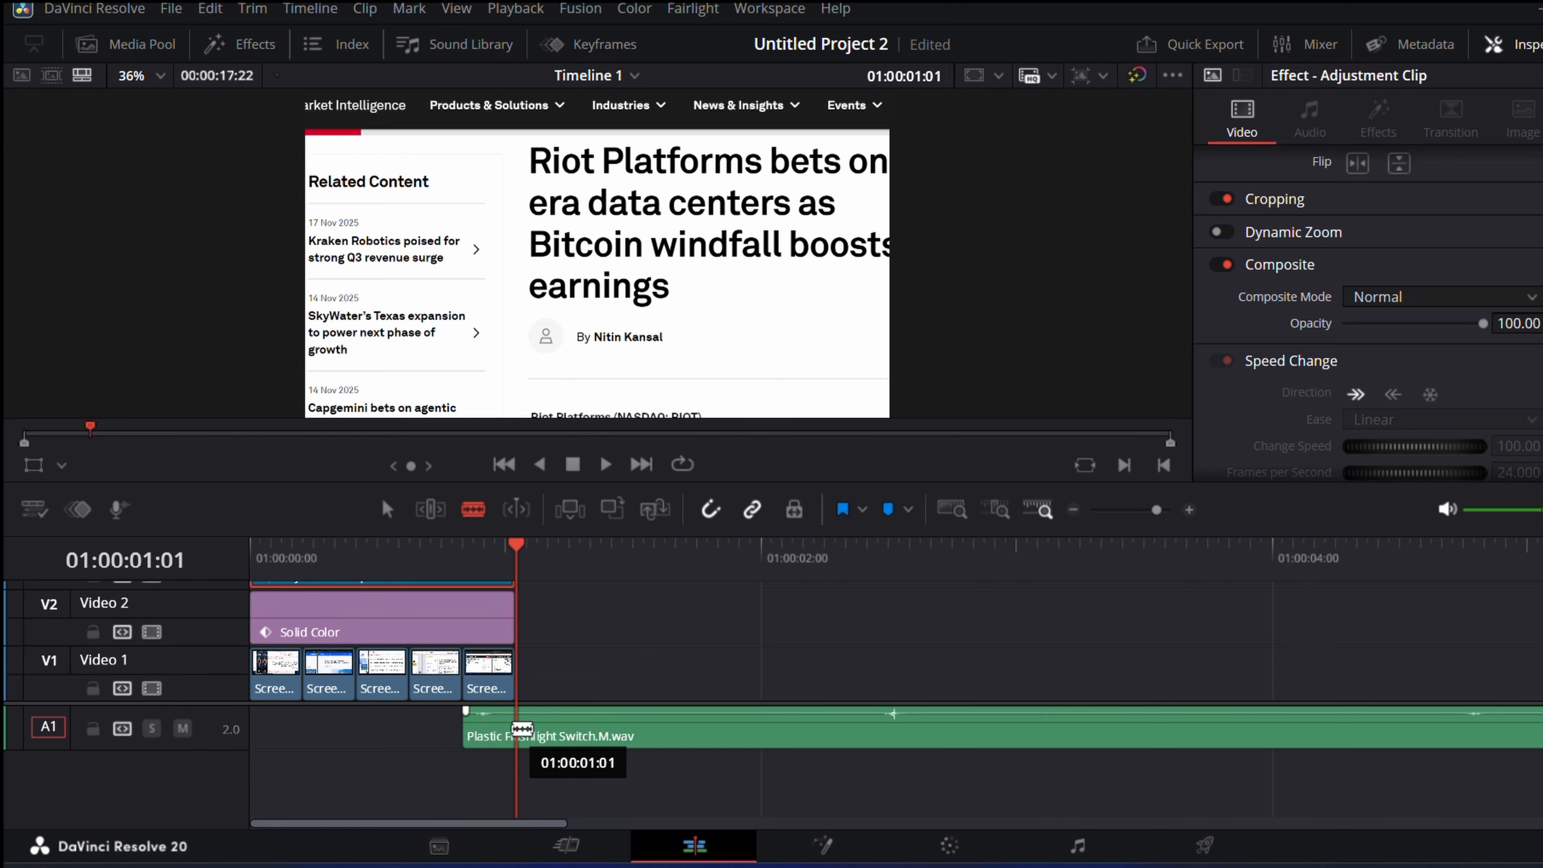
{"action": "left_click", "coordinate": [520, 729]}
{"action": "left_click", "coordinate": [386, 510]}
{"action": "left_click", "coordinate": [635, 735]}
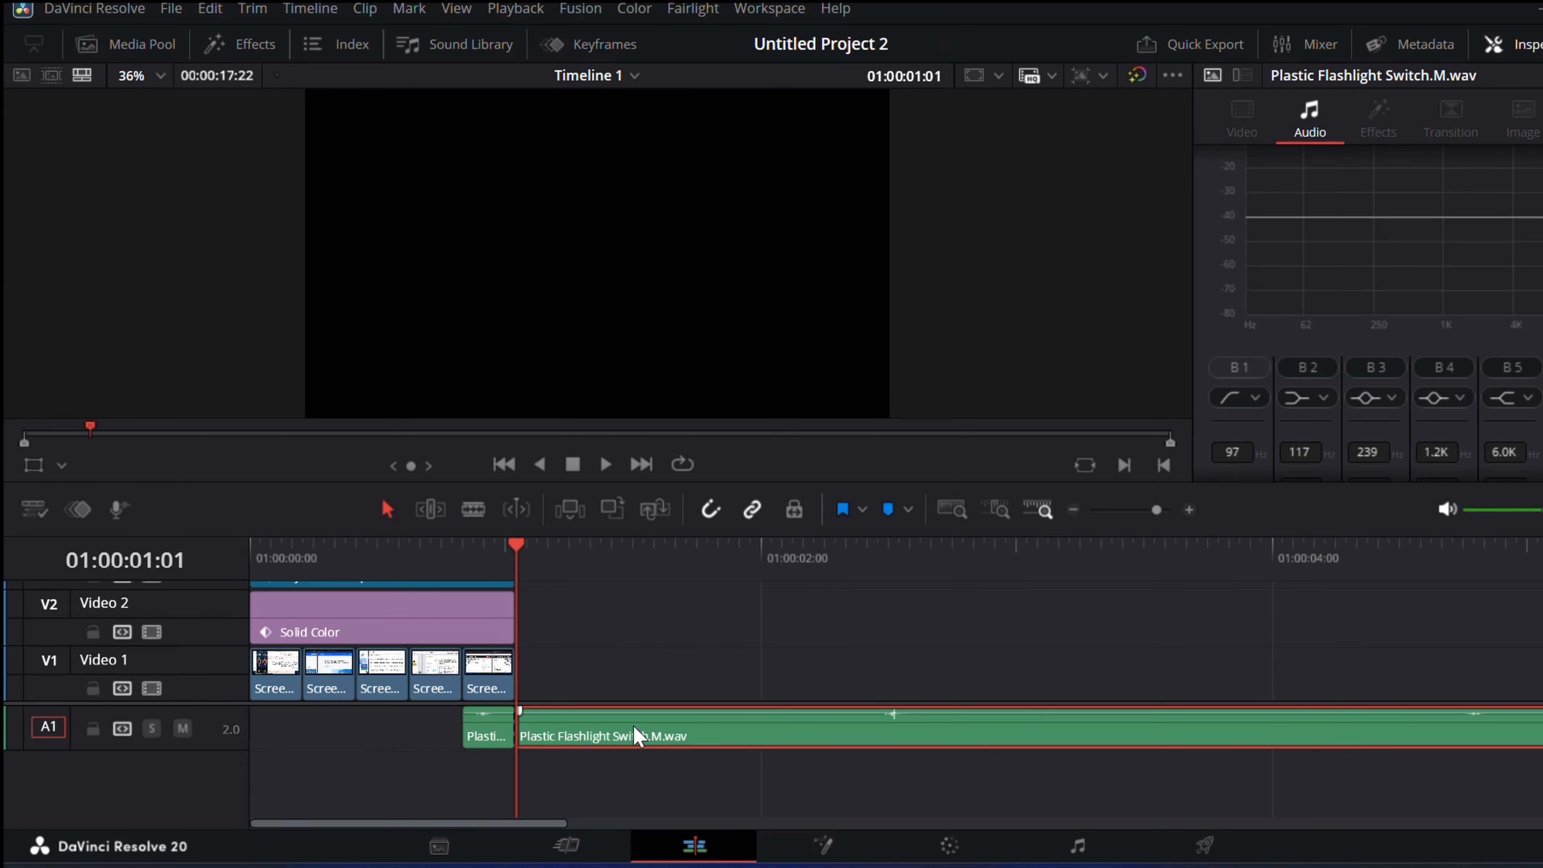
{"action": "key", "text": "Delete"}
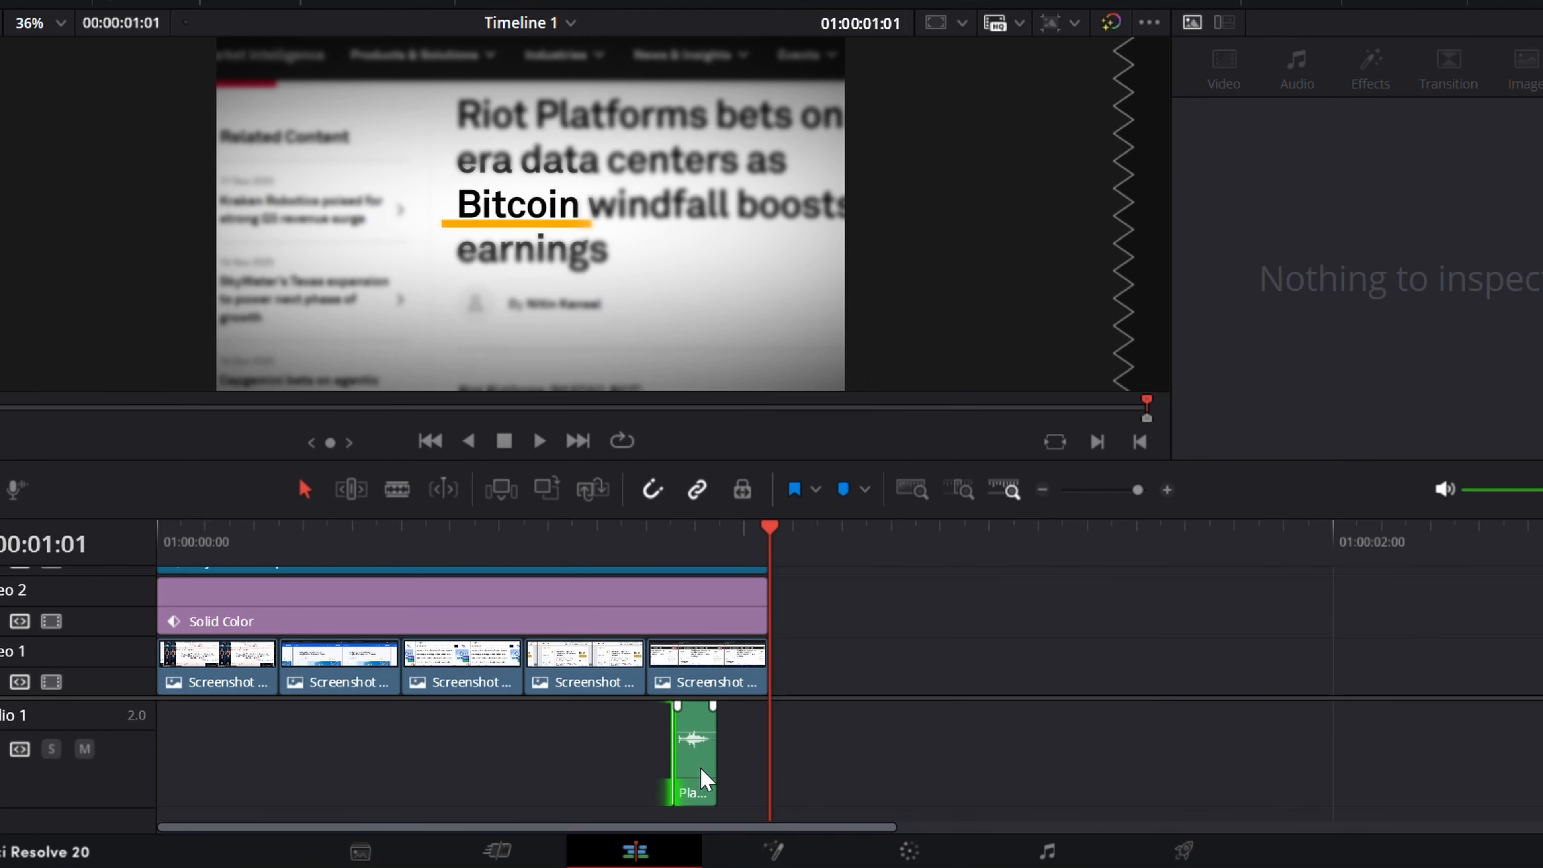
- Trim the flashlight sound to a single short click and place a copy at the start of each of the five screenshots
{"action": "left_click_drag", "start_coordinate": [490, 737], "coordinate": [663, 777]}
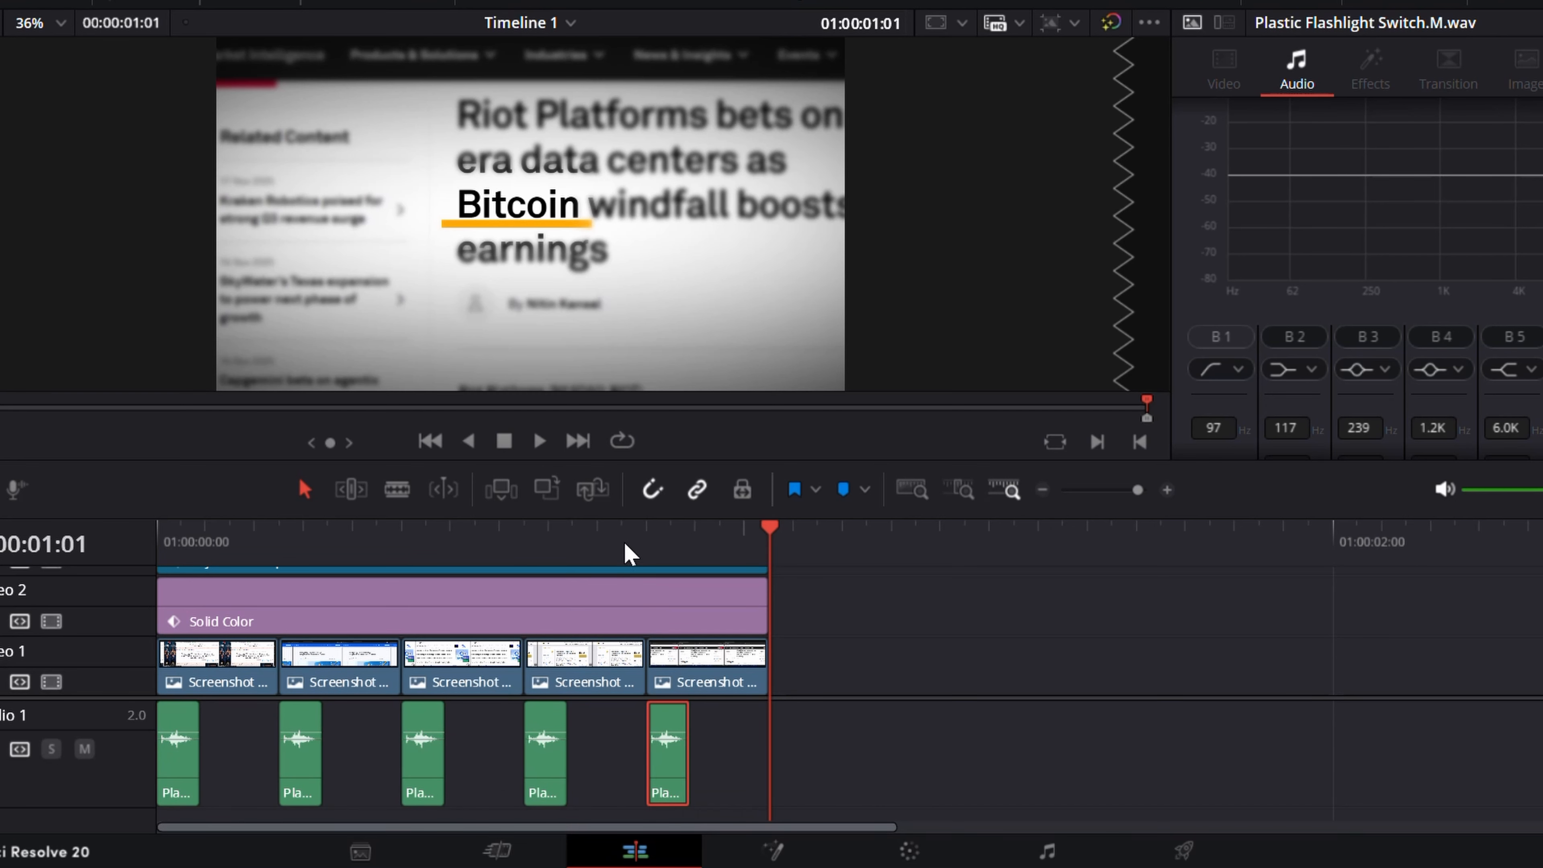
{"action": "left_click_drag", "start_coordinate": [623, 551], "coordinate": [121, 561]}
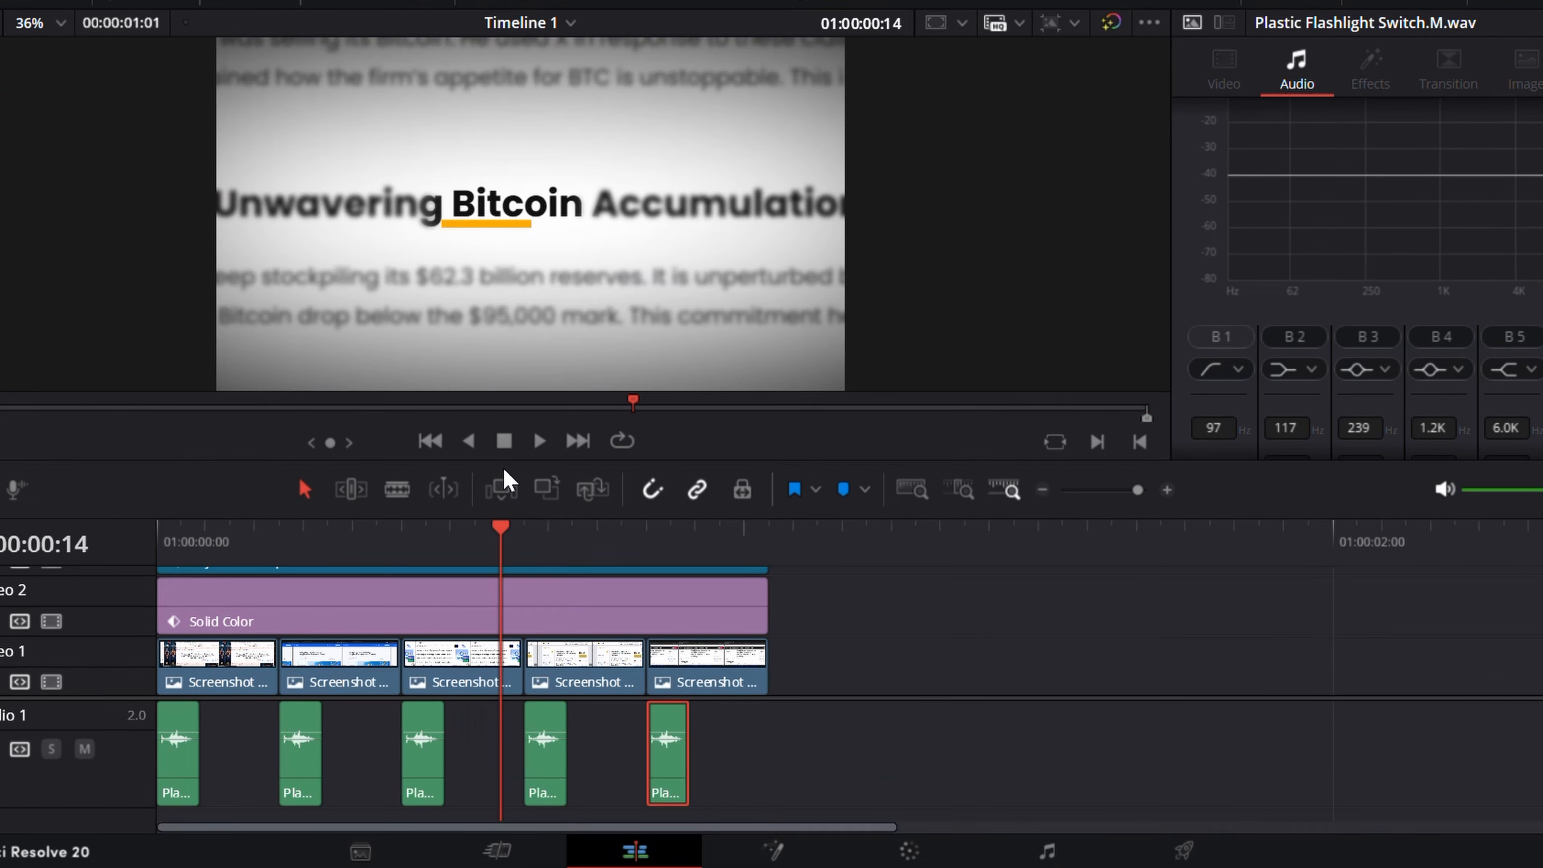
- Combine the five screenshots and their five click sounds into a compound clip named Compound Clip 1
{"action": "left_click_drag", "start_coordinate": [849, 807], "coordinate": [168, 663]}
{"action": "right_click", "coordinate": [187, 664]}
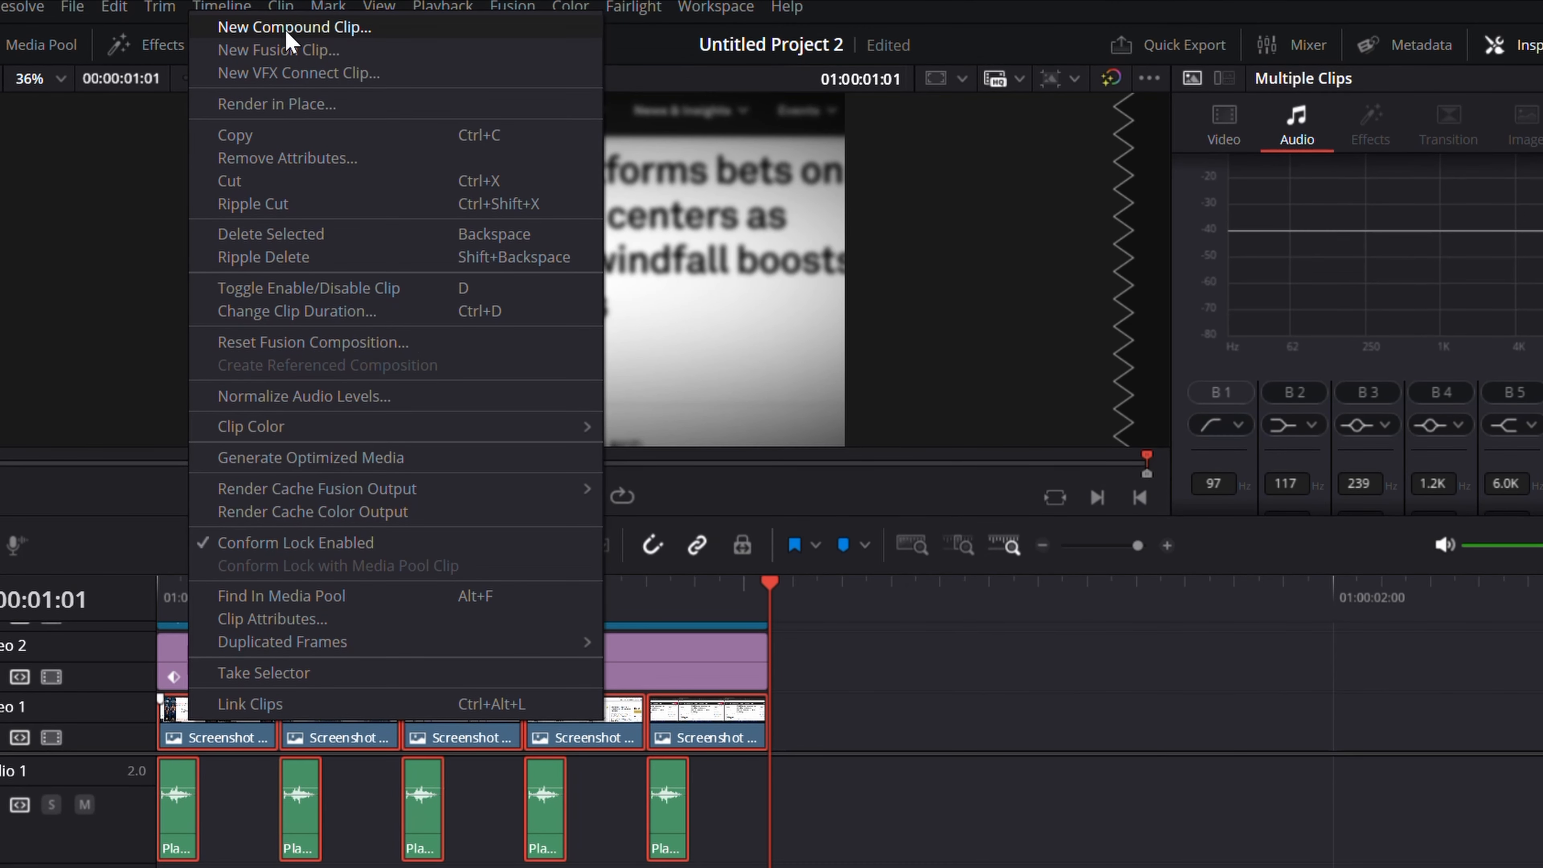
{"action": "left_click", "coordinate": [286, 28]}
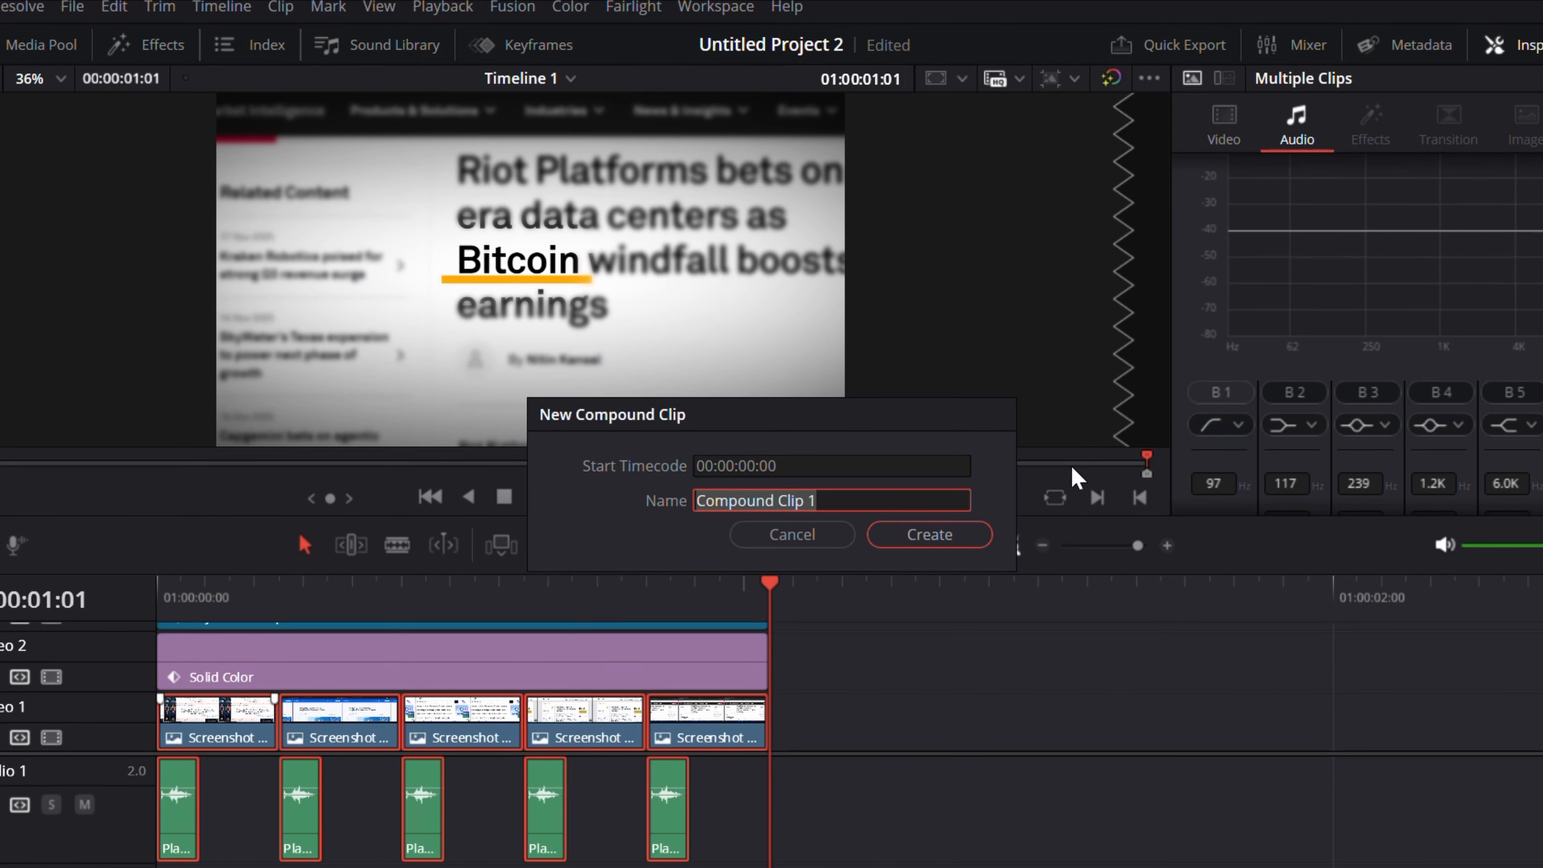
{"action": "left_click", "coordinate": [930, 534]}
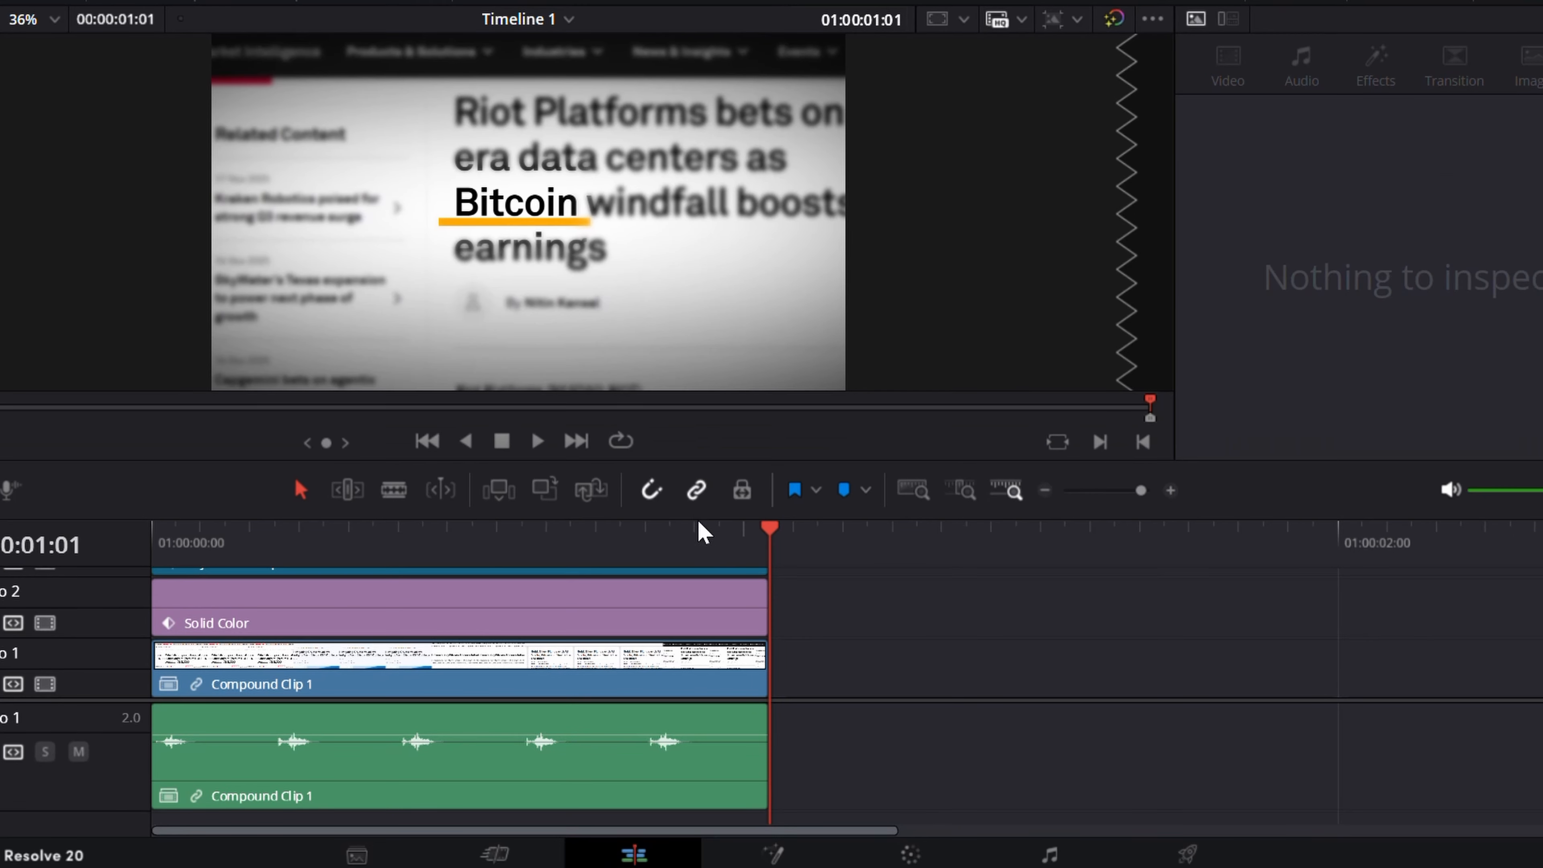
- Set the compound clip's speed to 181 percent and check the start of the timeline
{"action": "left_click", "coordinate": [665, 687]}
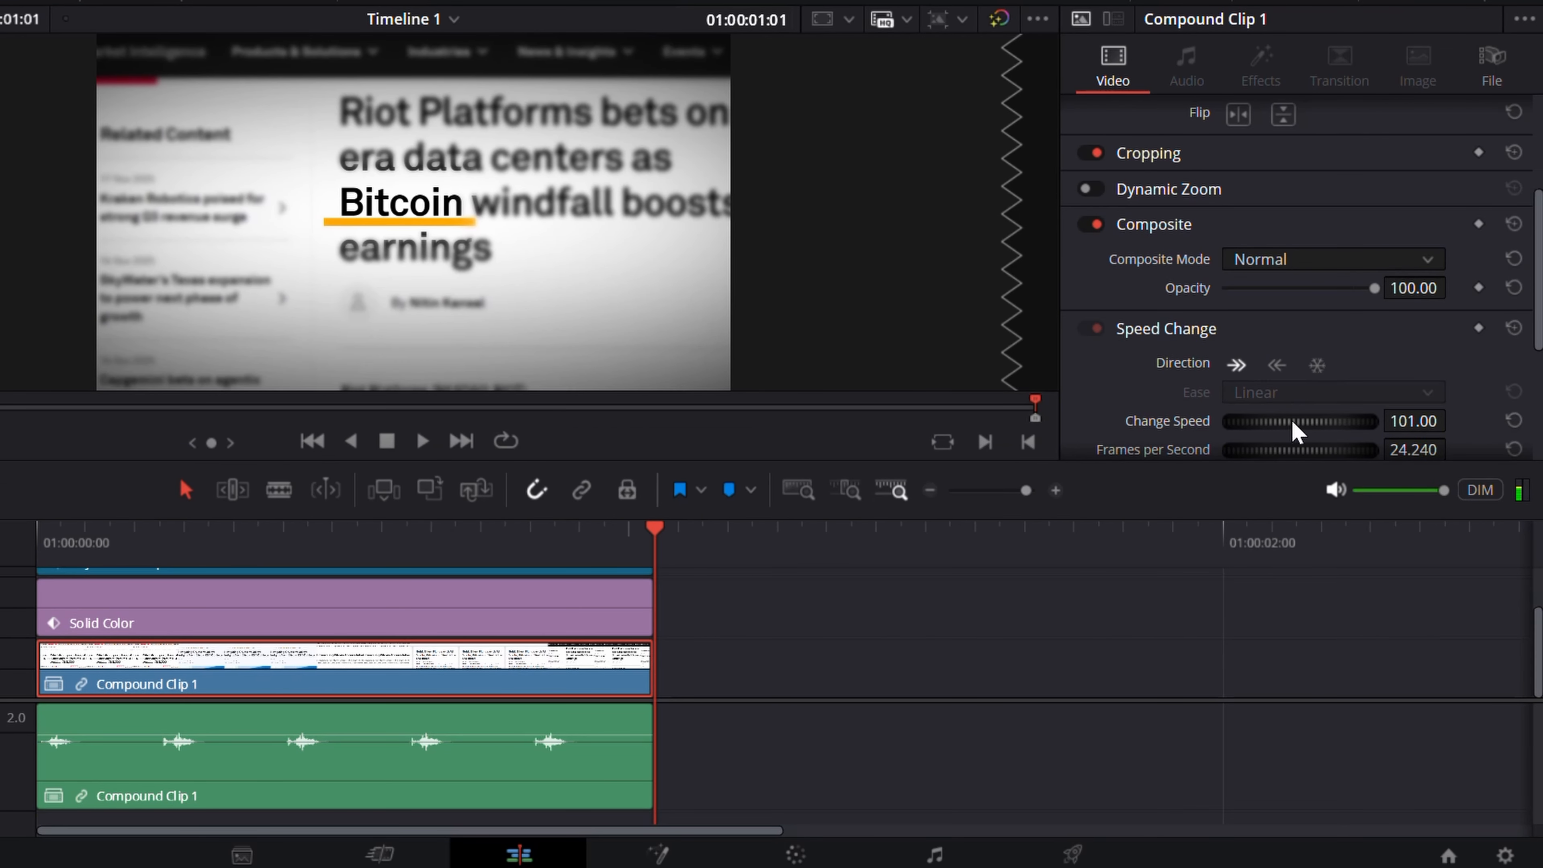
{"action": "left_click_drag", "start_coordinate": [1306, 433], "coordinate": [1327, 433]}
{"action": "left_click", "coordinate": [179, 551]}
{"action": "key", "text": "Home"}
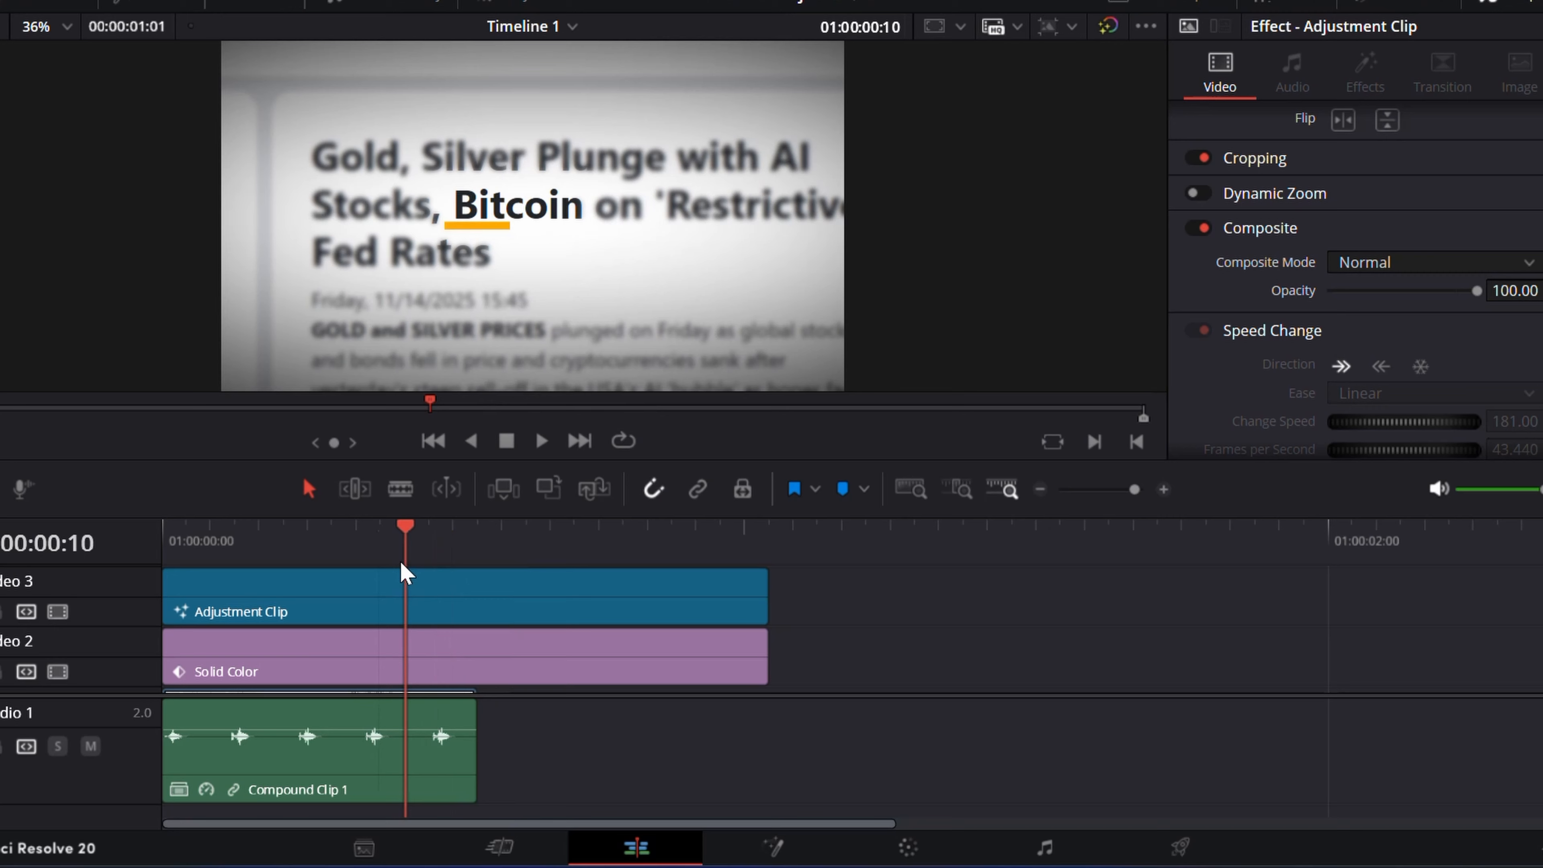
{"action": "left_click_drag", "start_coordinate": [281, 553], "coordinate": [136, 553]}
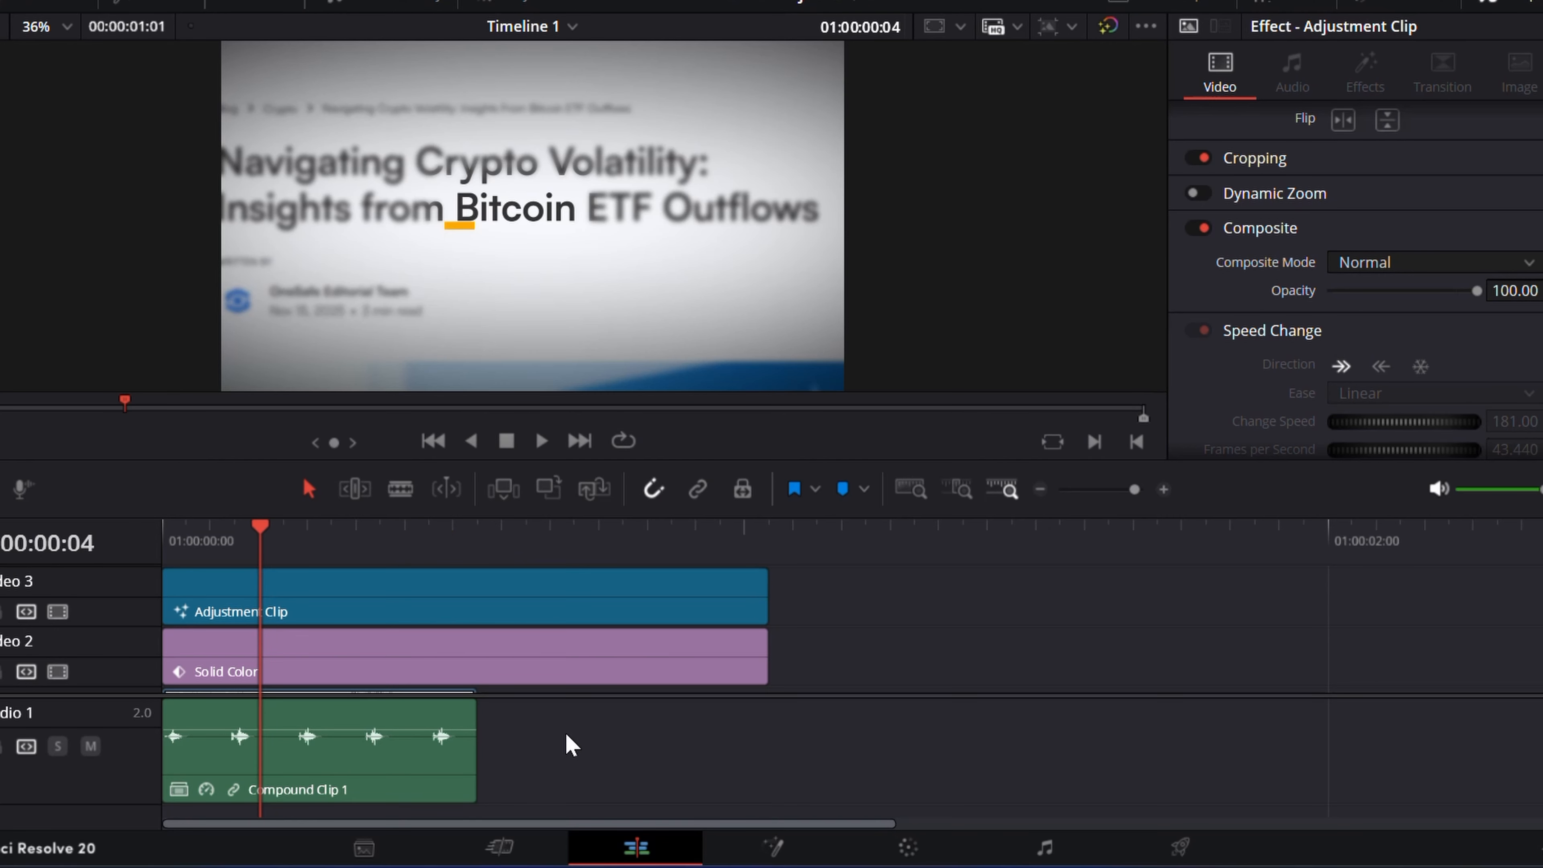
- Duplicate the sped-up compound clip directly after the original and trim the copy's end to match the Solid Color clip
{"action": "scroll", "coordinate": [498, 571], "scroll_direction": "down", "scroll_amount": 2}
{"action": "left_click", "coordinate": [368, 669]}
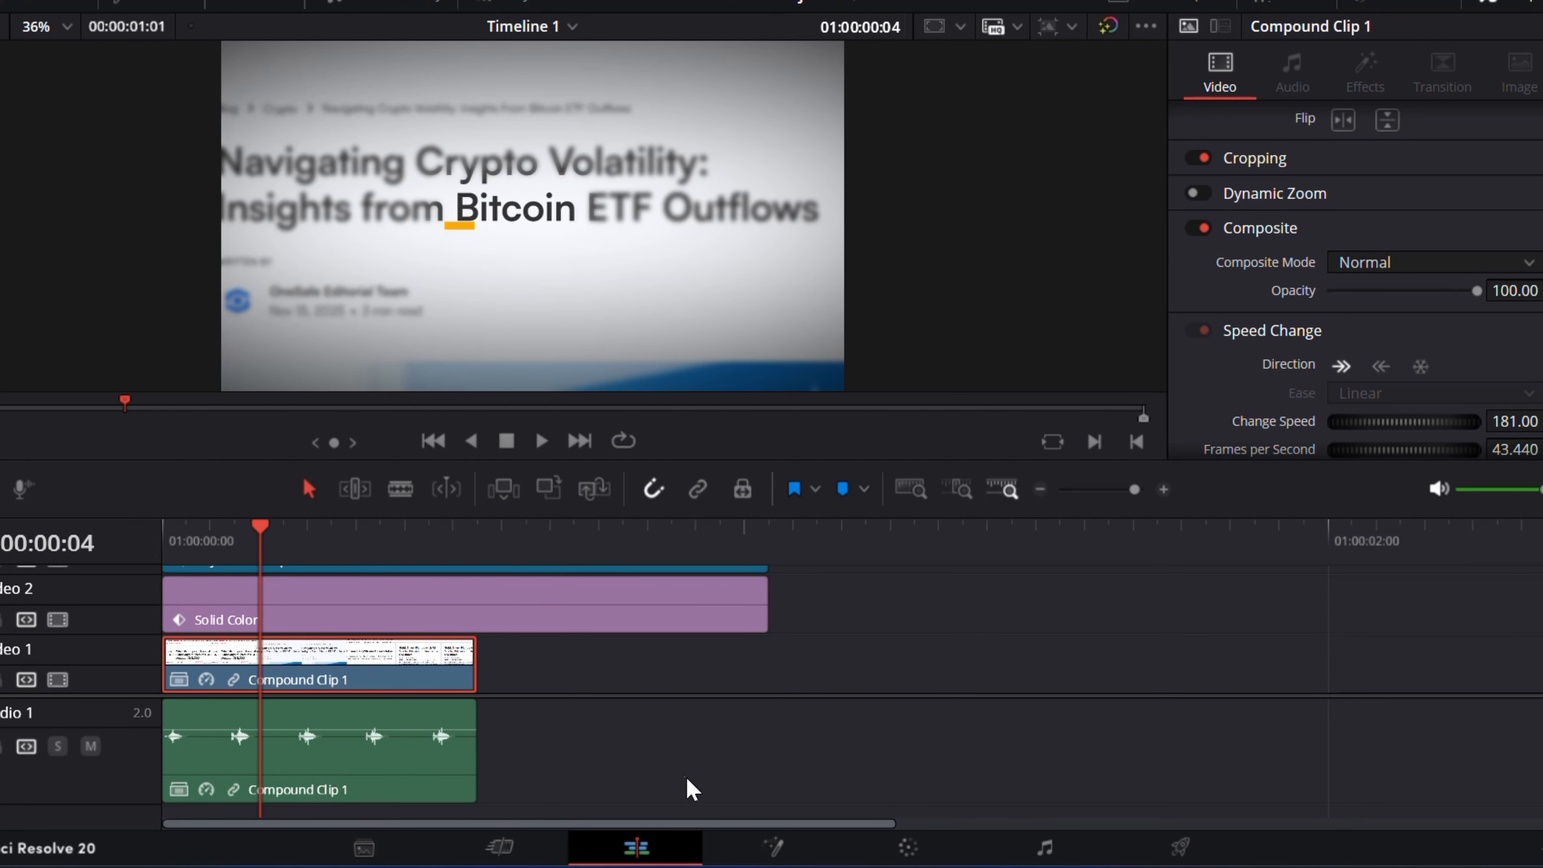
{"action": "left_click_drag", "start_coordinate": [687, 784], "coordinate": [619, 680]}
{"action": "left_click_drag", "start_coordinate": [456, 544], "coordinate": [163, 541]}
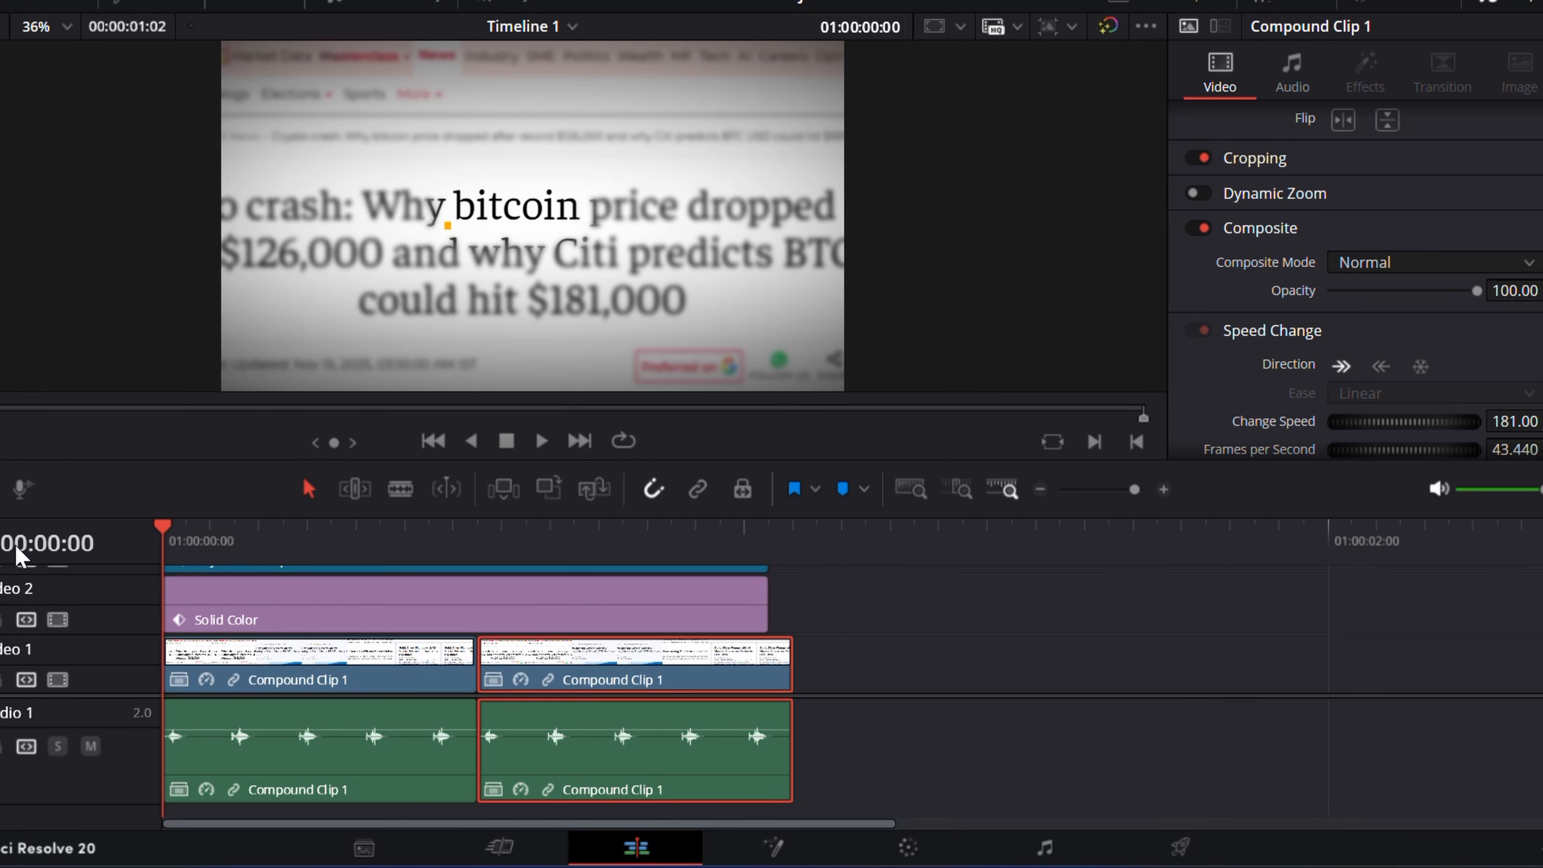
{"action": "key", "text": "End"}
{"action": "key", "text": "Home"}
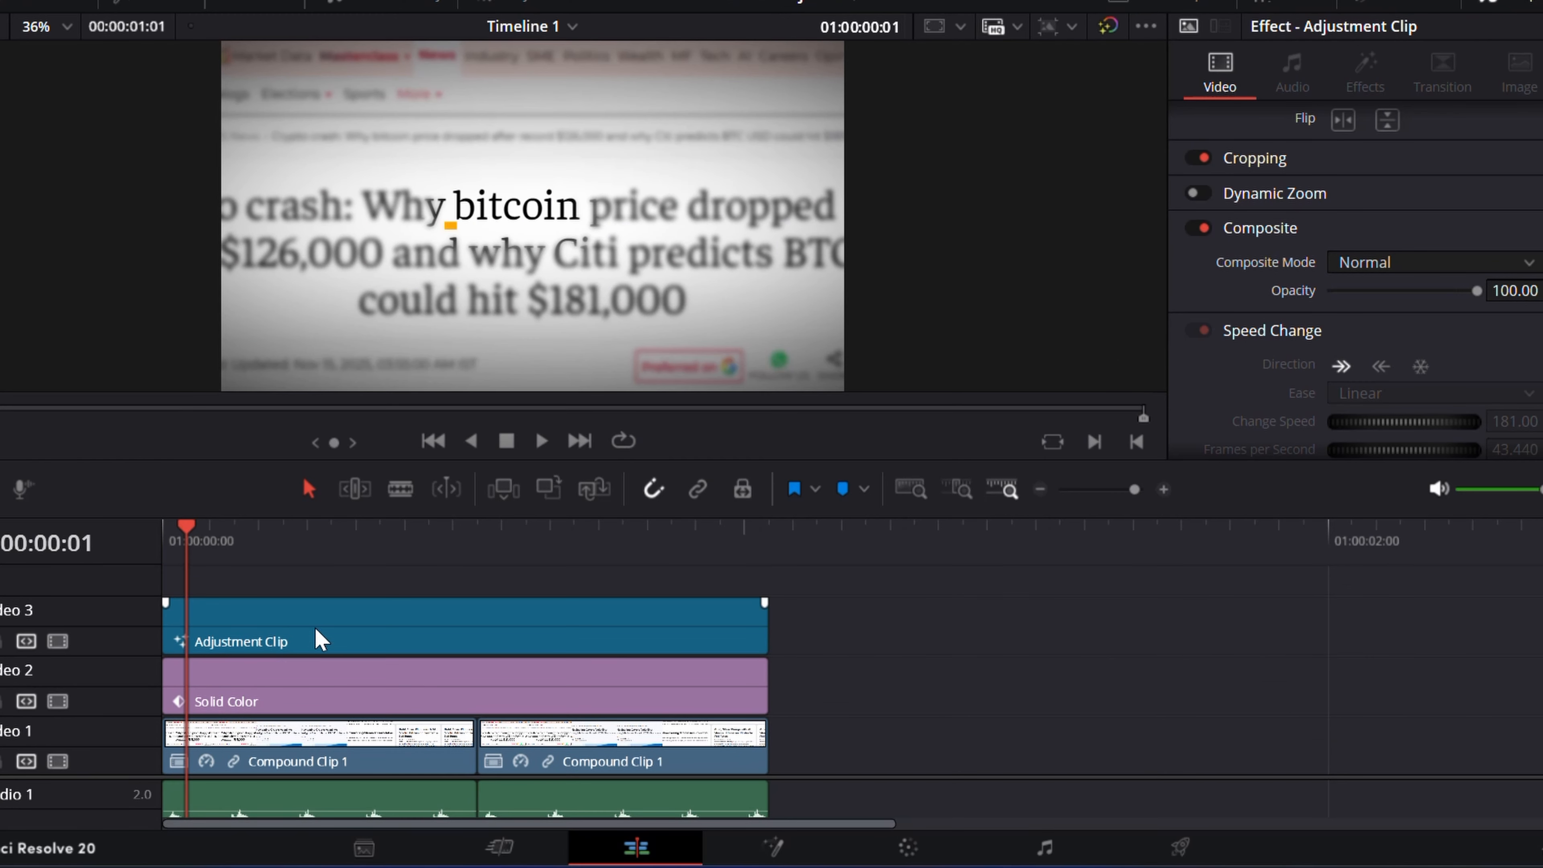
- Keyframe the adjustment clip from pitch 0.184 and yaw -0.139 at the first frame to pitch -0.134 and yaw 0.272 at 01:00:01:01
{"action": "left_click", "coordinate": [317, 635]}
{"action": "mouse_move", "coordinate": [163, 549]}
{"action": "left_mouse_down"}
{"action": "mouse_move", "coordinate": [219, 562]}
{"action": "mouse_move", "coordinate": [162, 562]}
{"action": "left_mouse_up"}
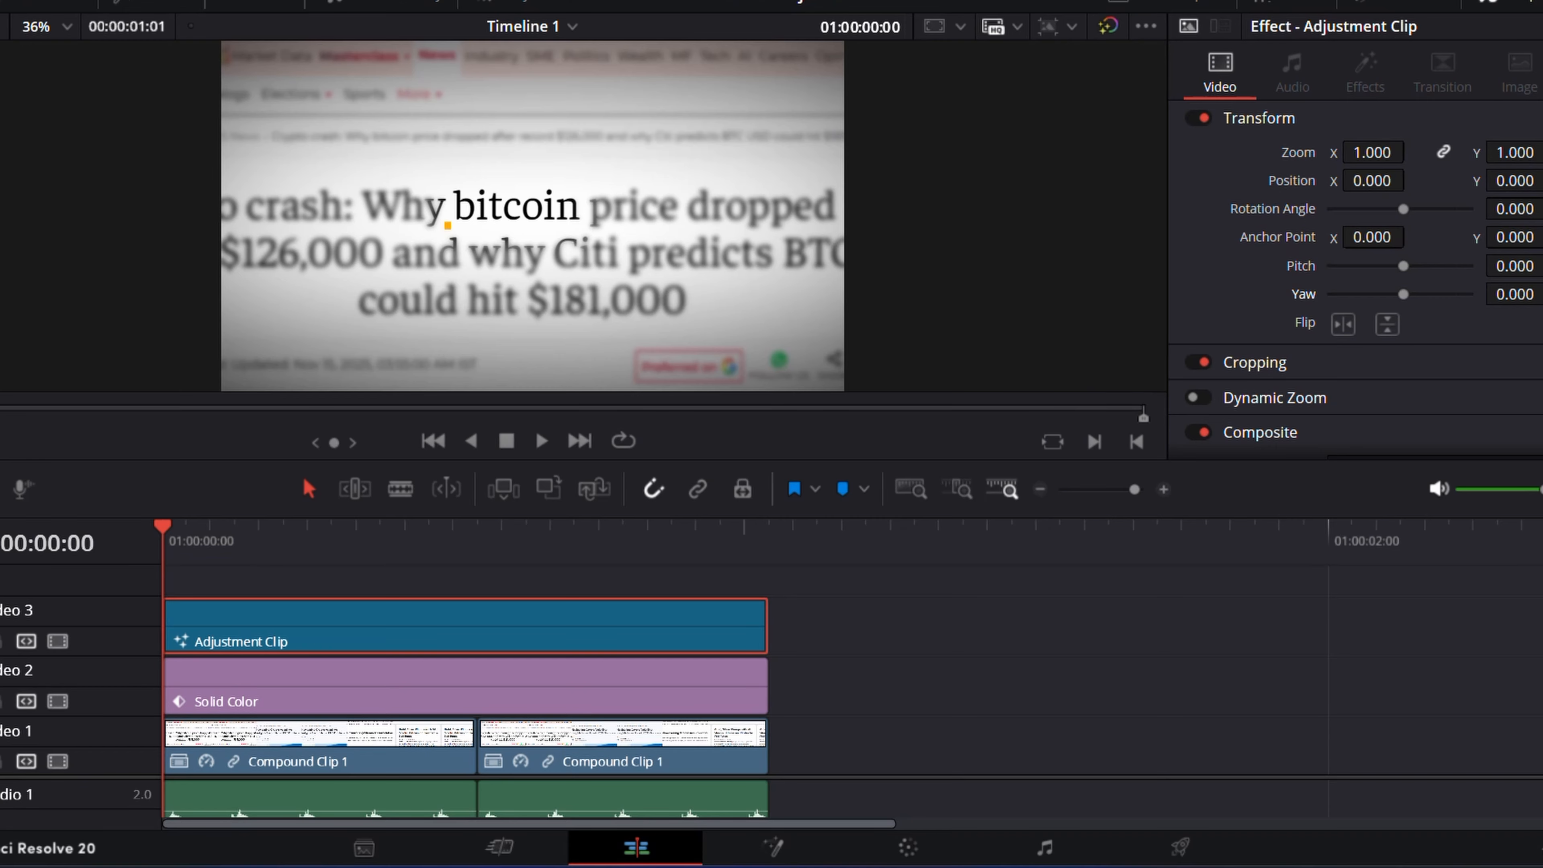
{"action": "left_click_drag", "start_coordinate": [1528, 294], "coordinate": [1524, 294]}
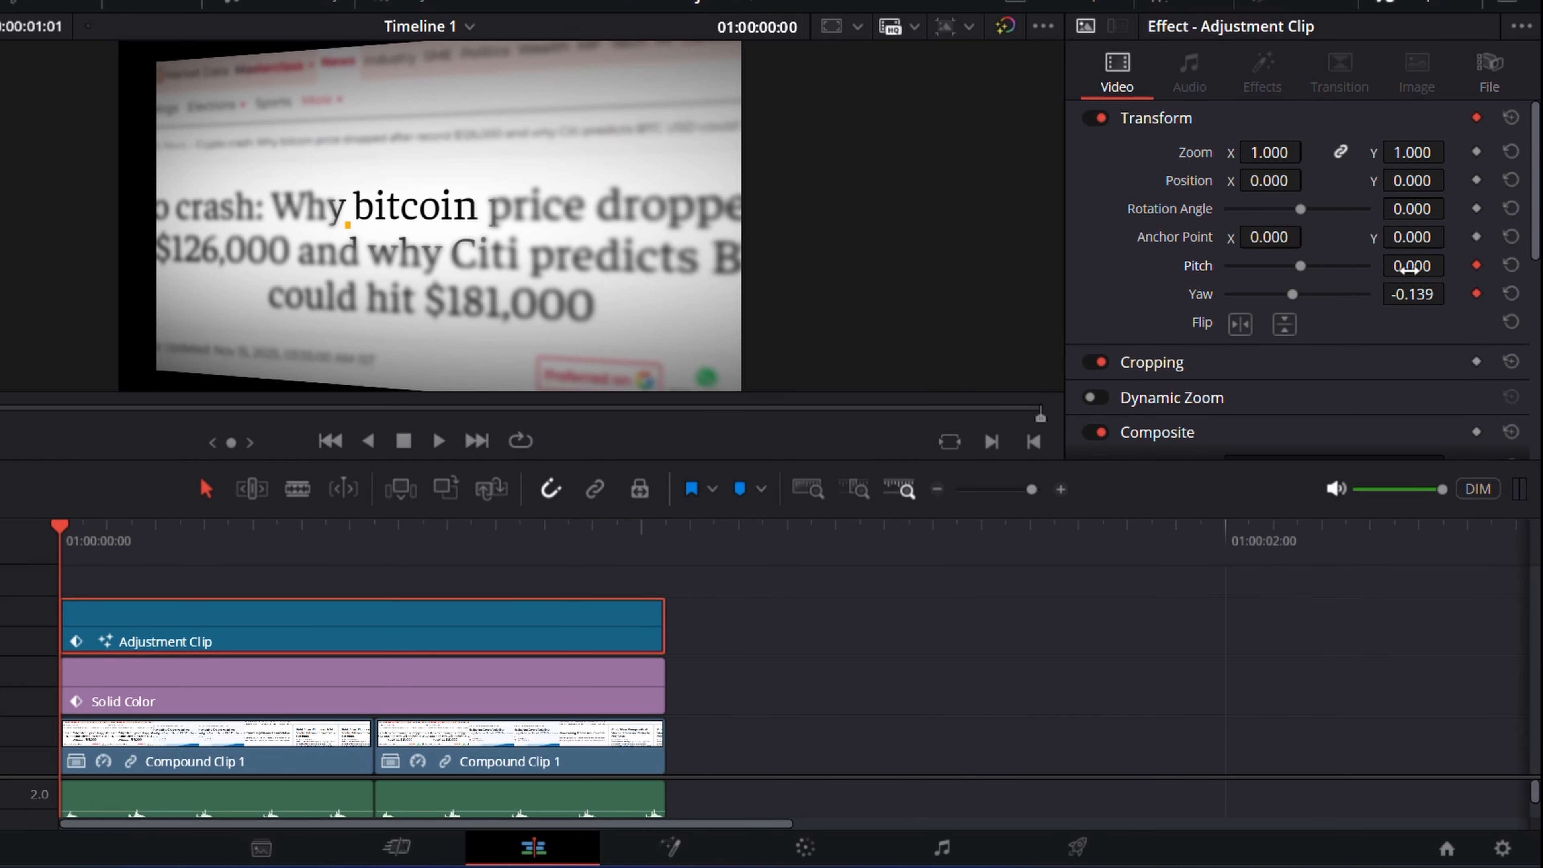
{"action": "left_click_drag", "start_coordinate": [1410, 269], "coordinate": [1451, 263]}
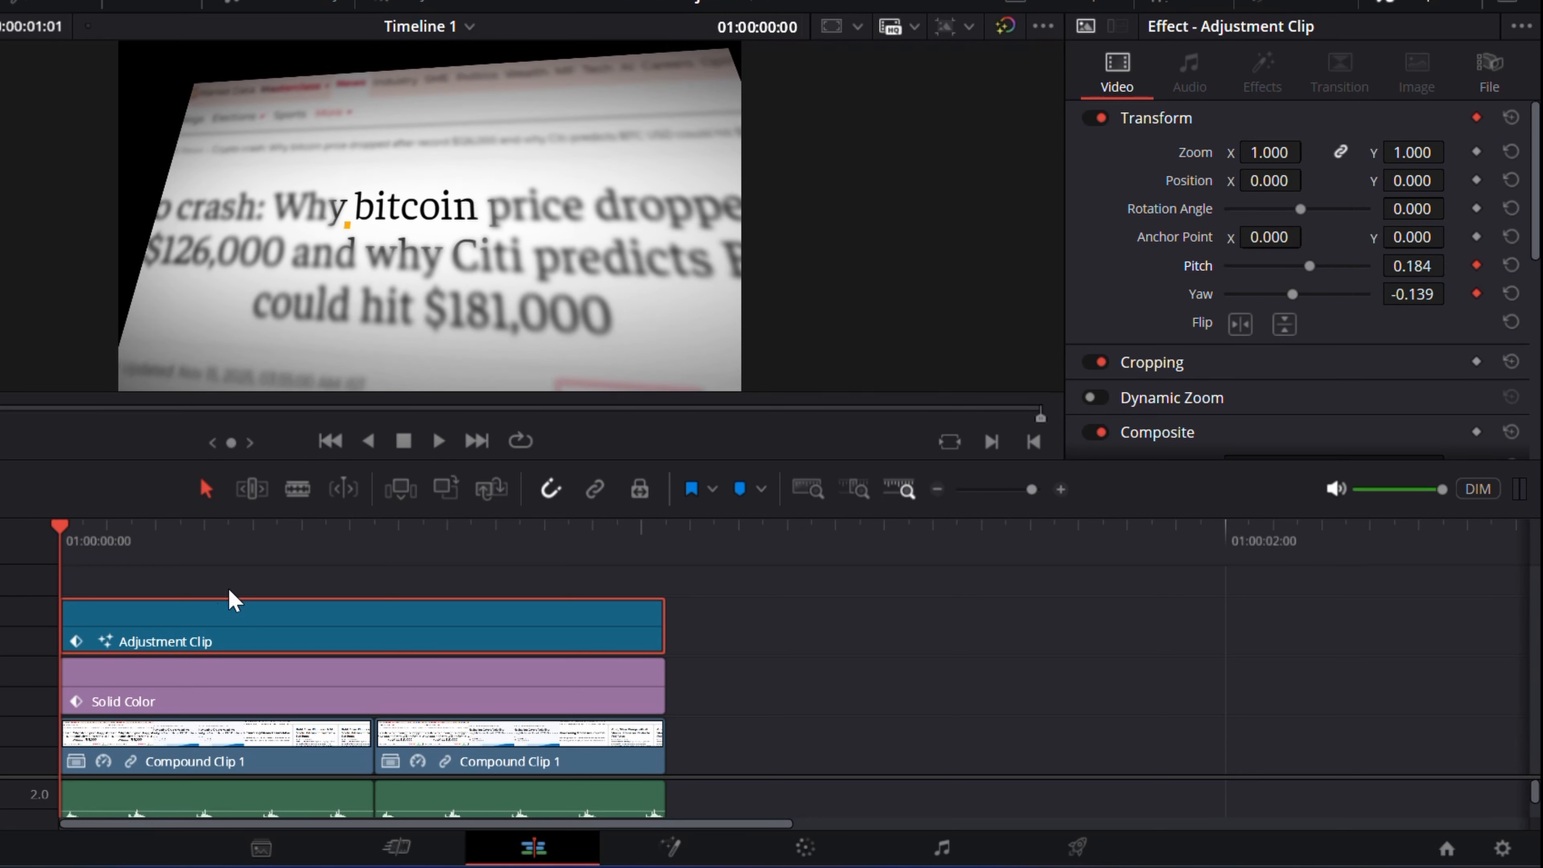
{"action": "left_click_drag", "start_coordinate": [114, 536], "coordinate": [664, 564]}
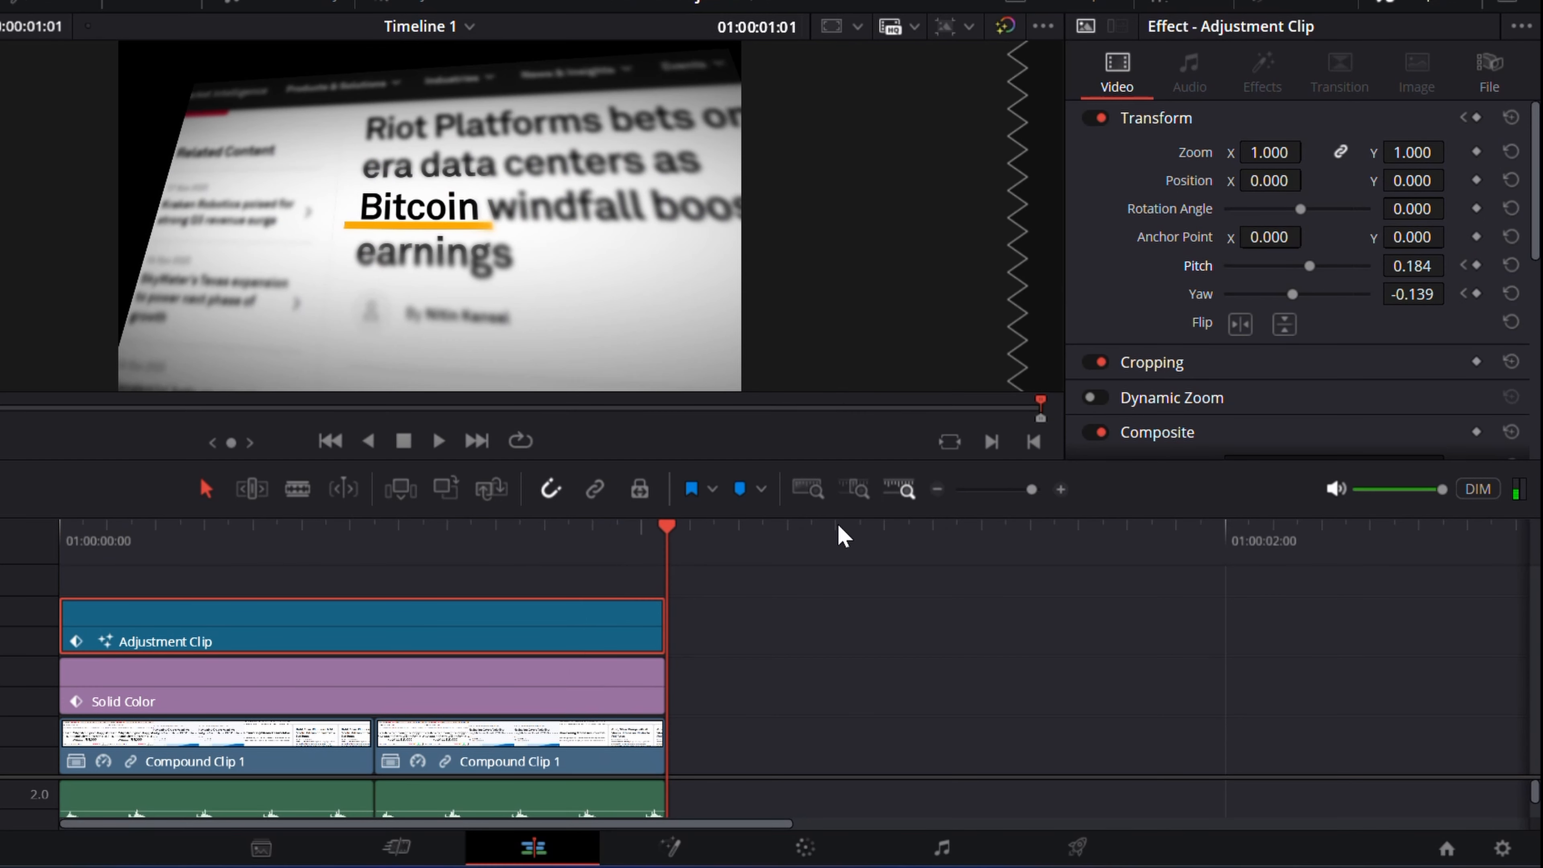
{"action": "left_click_drag", "start_coordinate": [1407, 268], "coordinate": [1472, 294]}
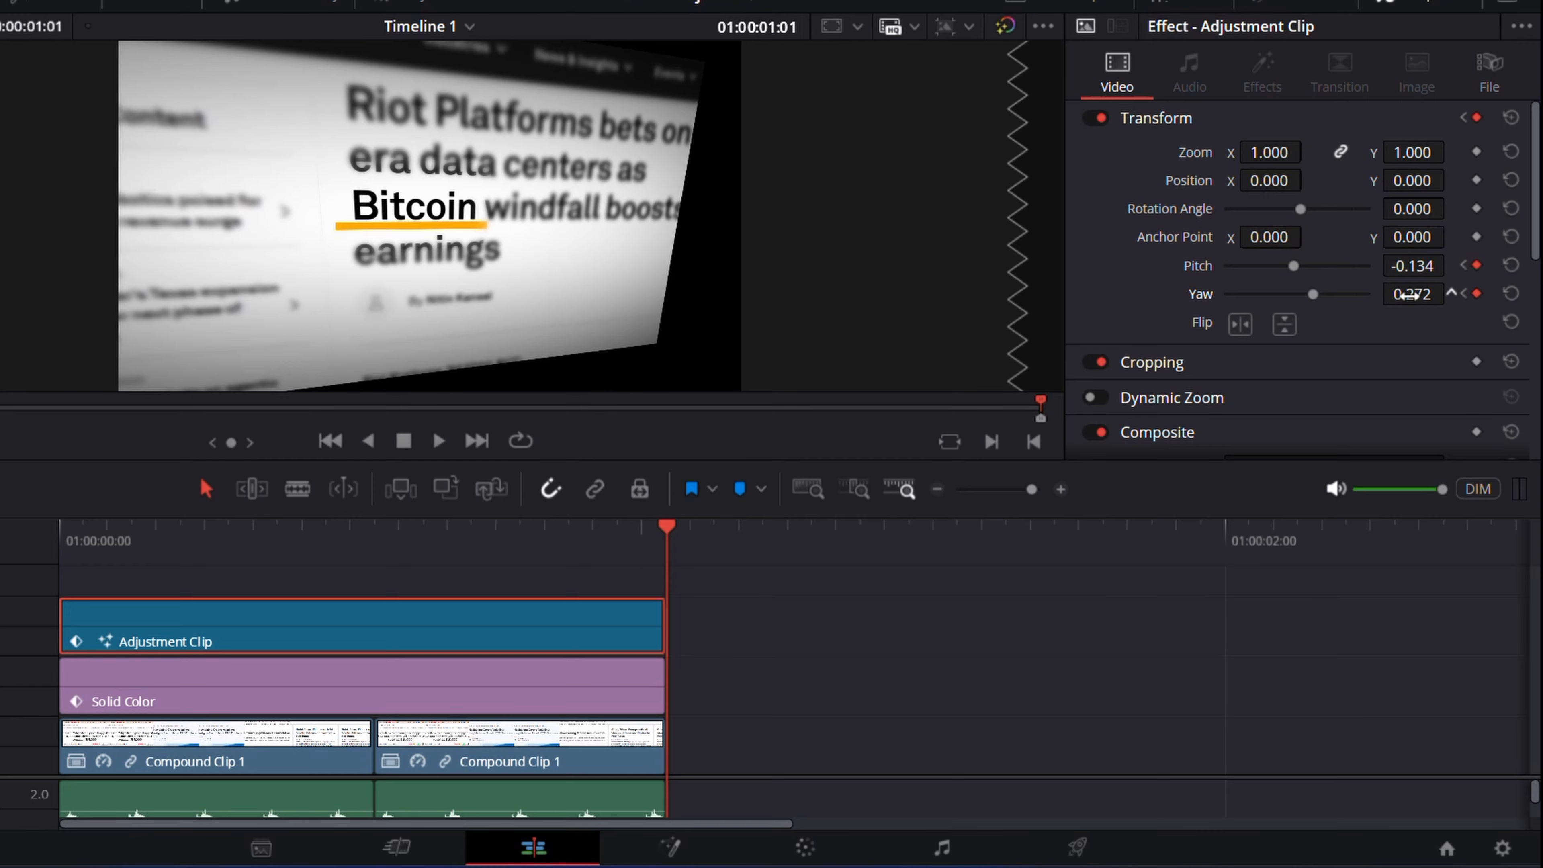
- Set the adjustment clip's zoom to 1.440 and position to X 27, Y 8, covering the black edges across the whole tilt
{"action": "left_click_drag", "start_coordinate": [667, 538], "coordinate": [179, 312]}
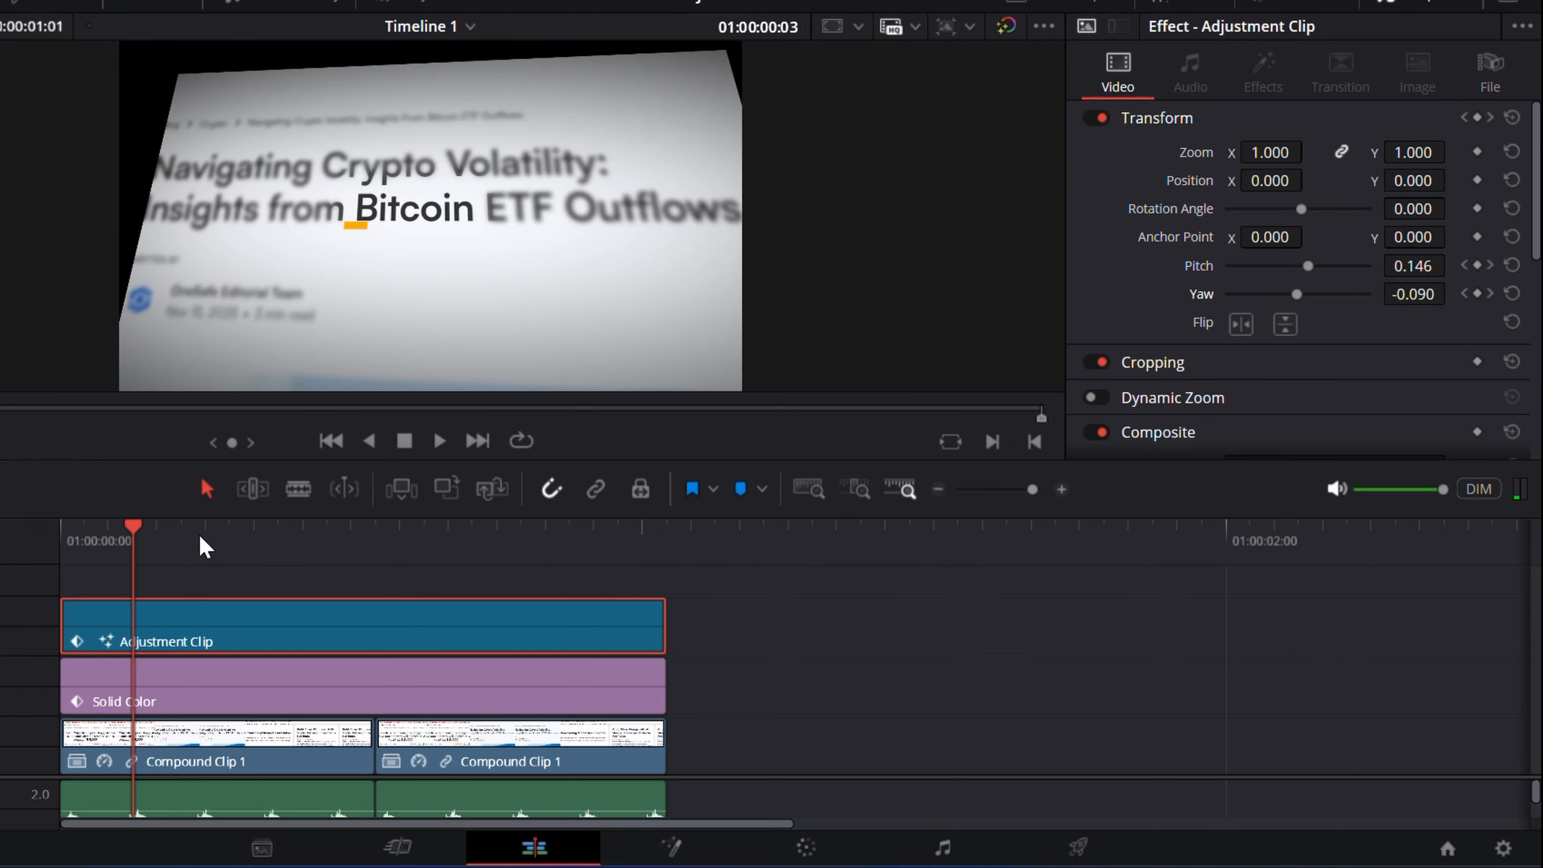
{"action": "left_click_drag", "start_coordinate": [1270, 152], "coordinate": [1382, 152]}
{"action": "left_click_drag", "start_coordinate": [206, 533], "coordinate": [667, 527]}
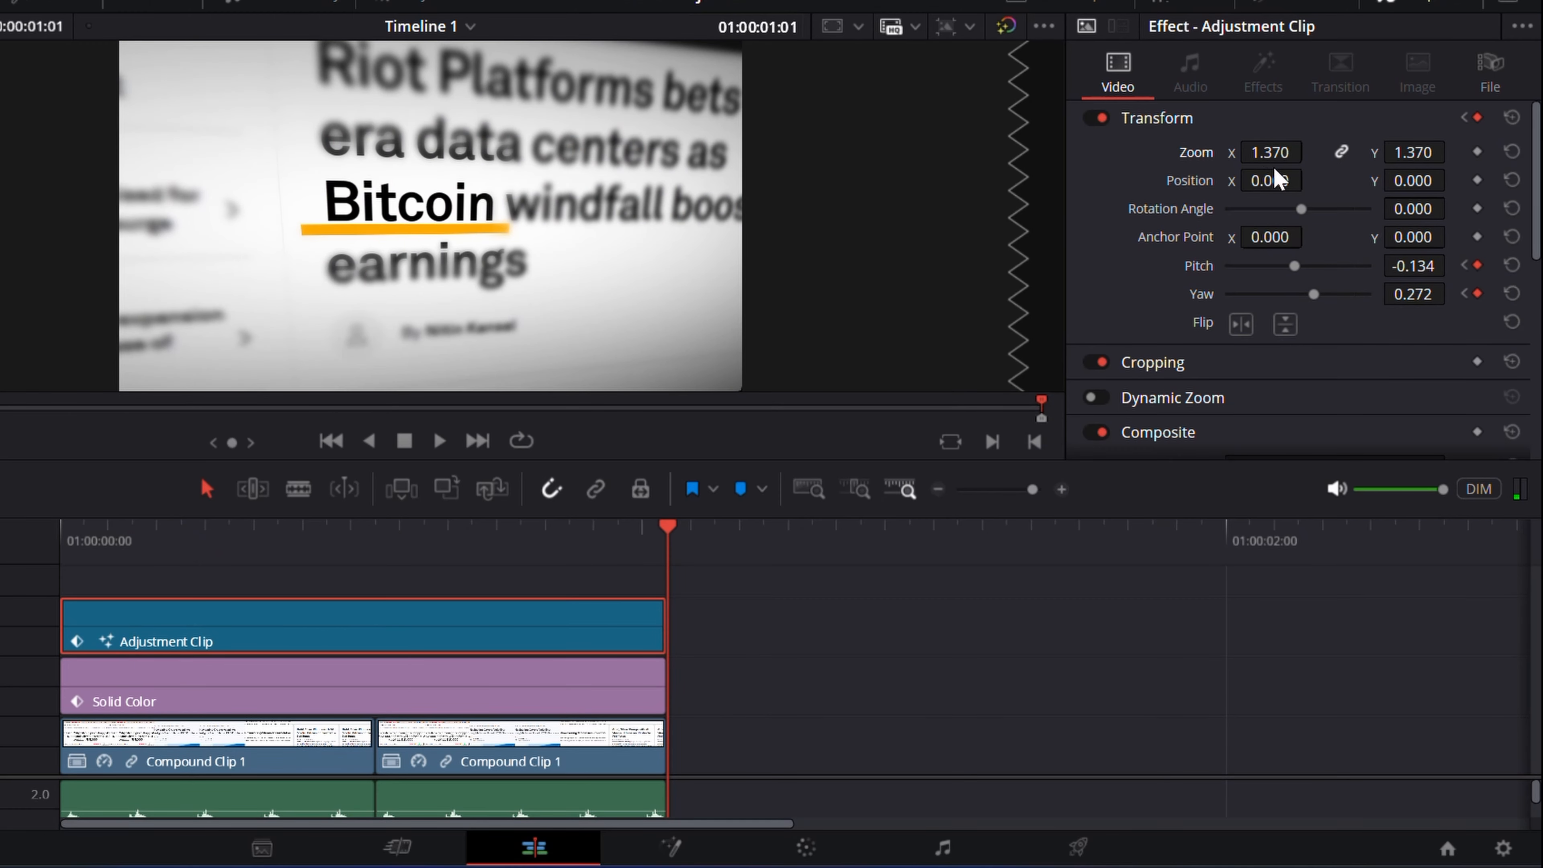
- Play the finished headline animation from the beginning twice in full-screen view
{"action": "key", "text": "ctrl+f"}
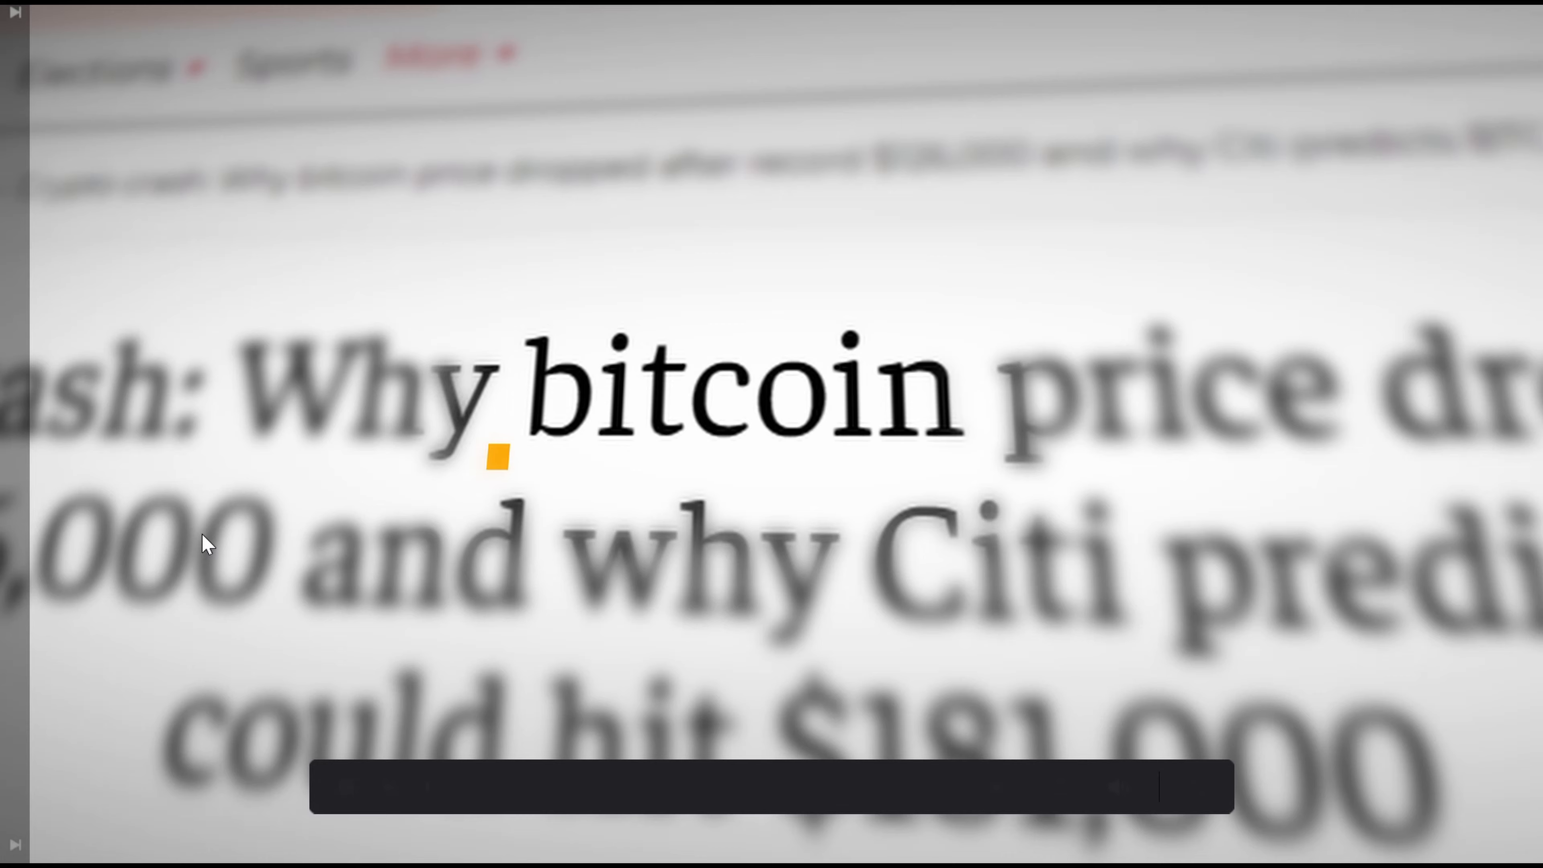
{"action": "key", "text": "space"}
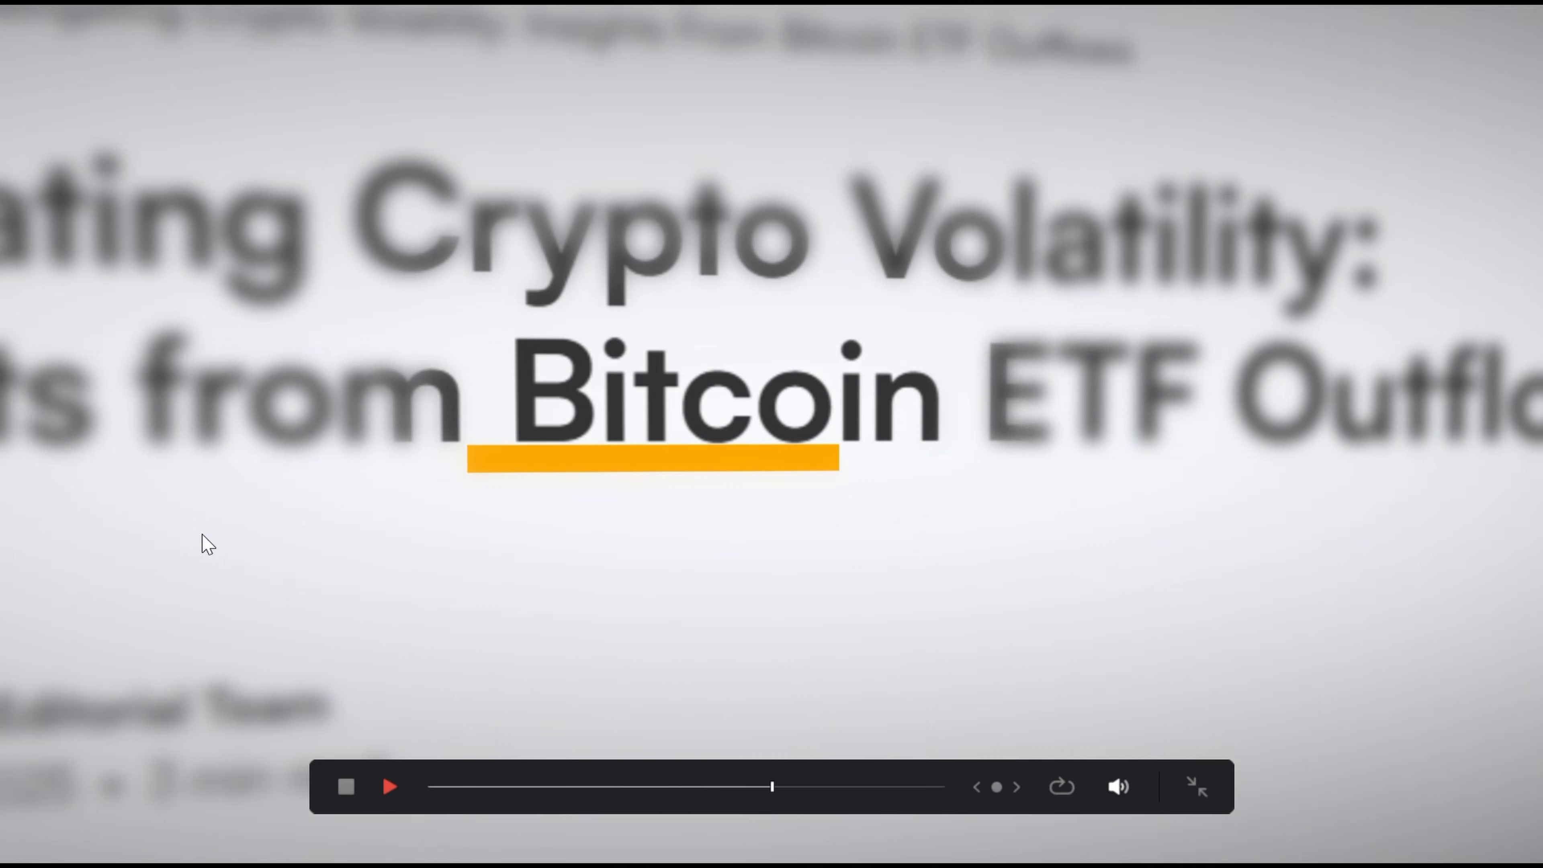
{"action": "key", "text": "Escape"}
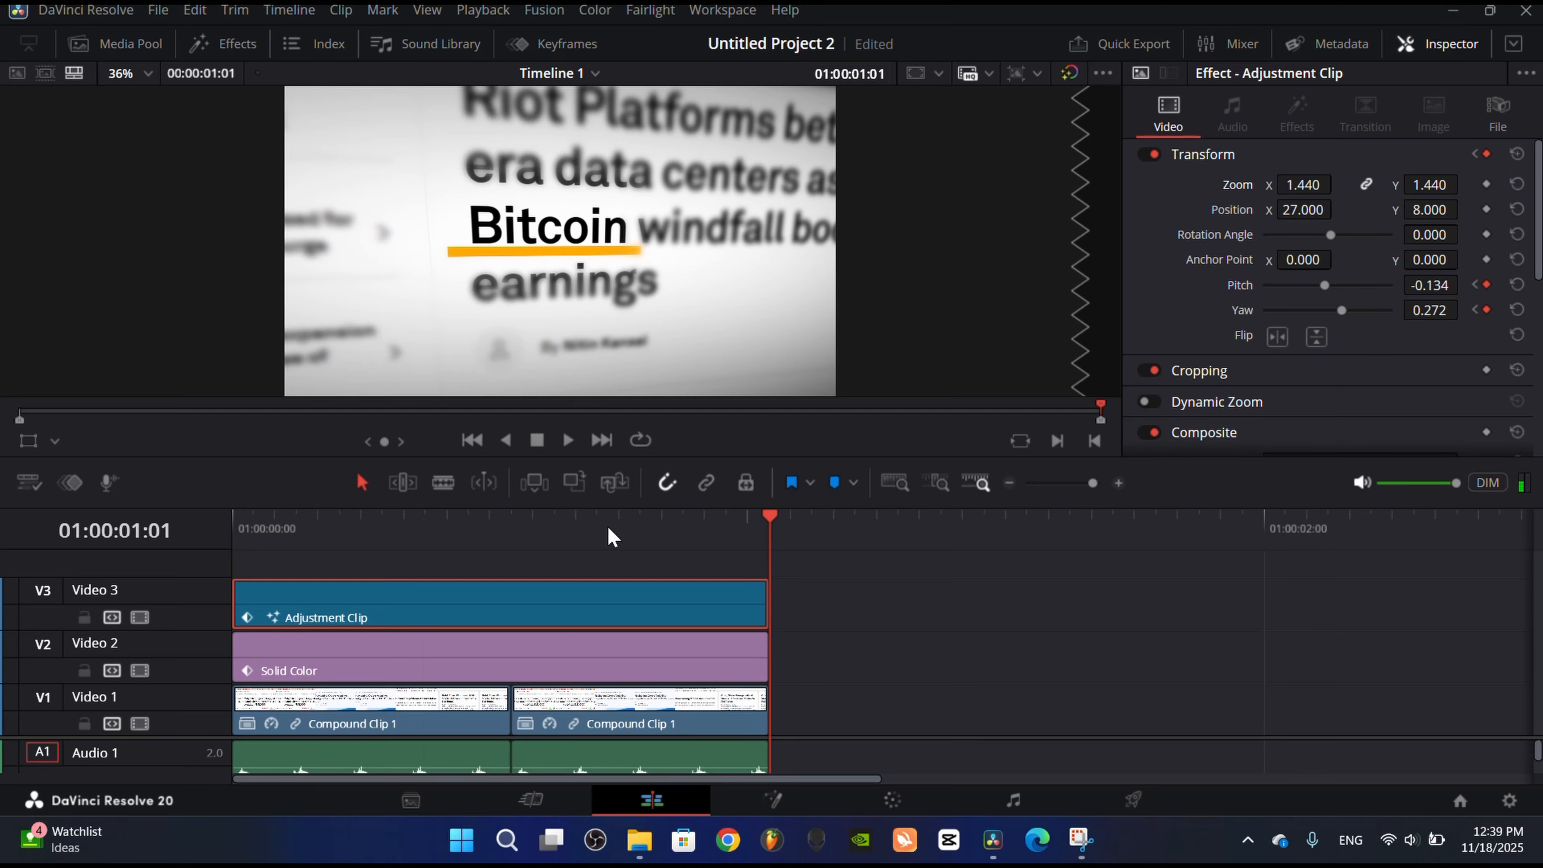
{"action": "key", "text": "Home"}
{"action": "key", "text": "ctrl+f"}
{"action": "key", "text": "space"}
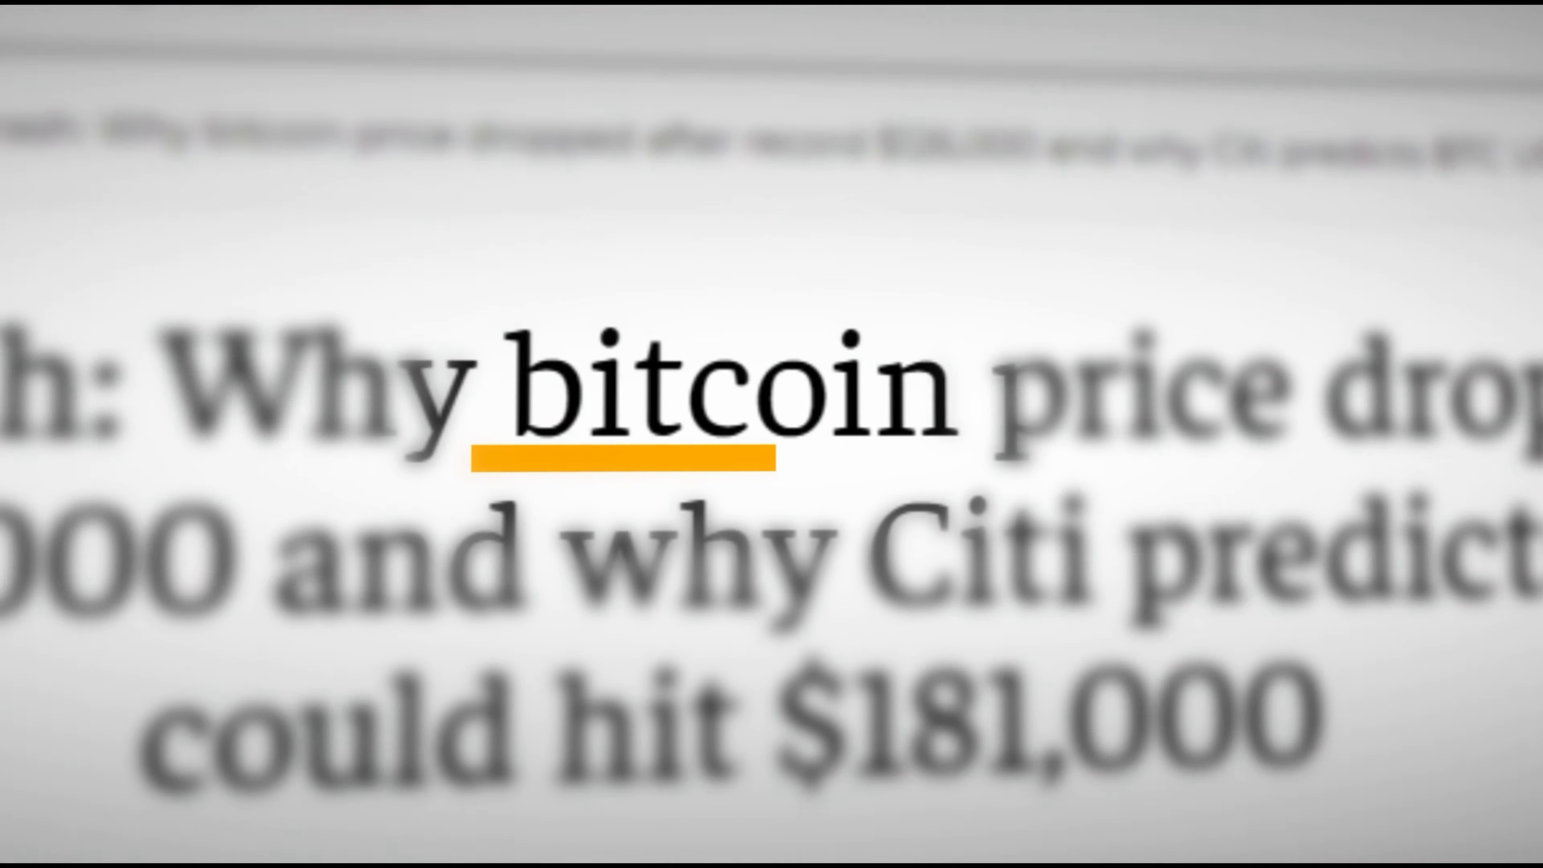
{"action": "key", "text": "Escape"}
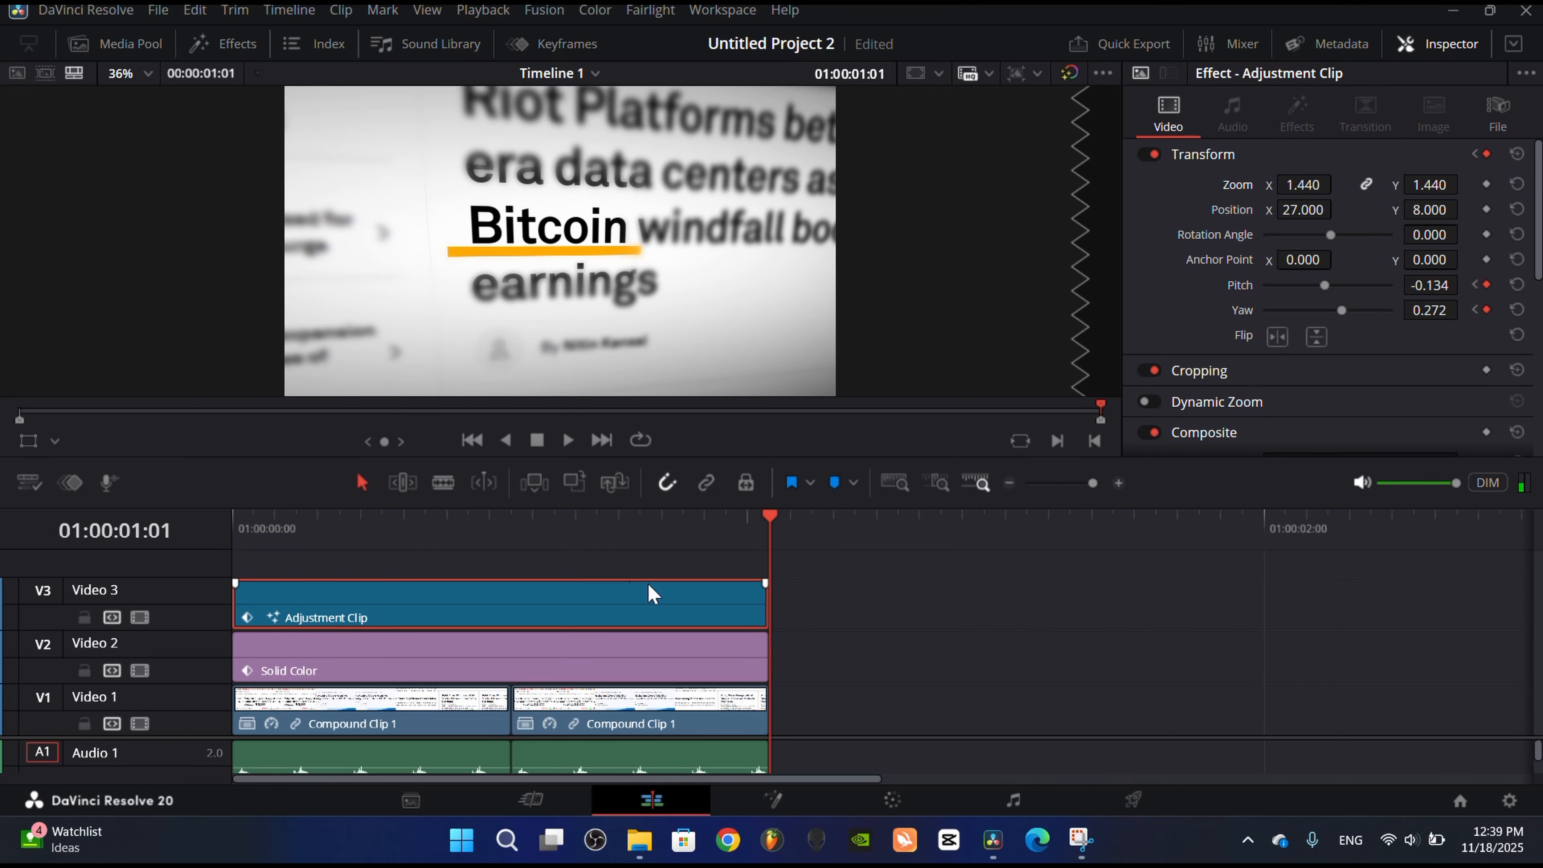